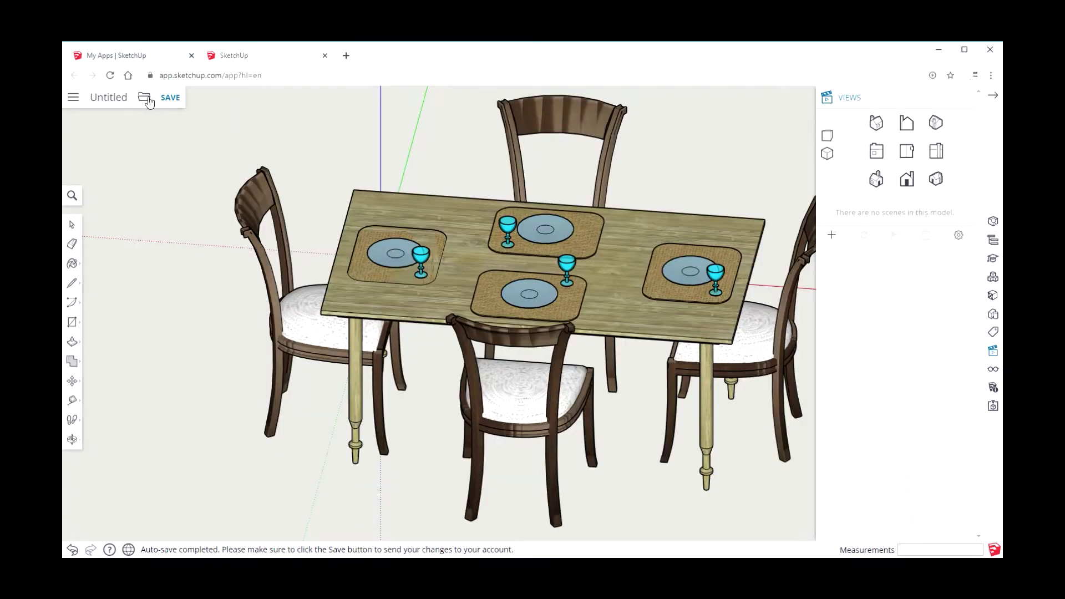
# Insert fork (1).skp from the computer as a component and place it beyond the table's far left corner
pyautogui.click(149, 102)
pyautogui.click(149, 179)
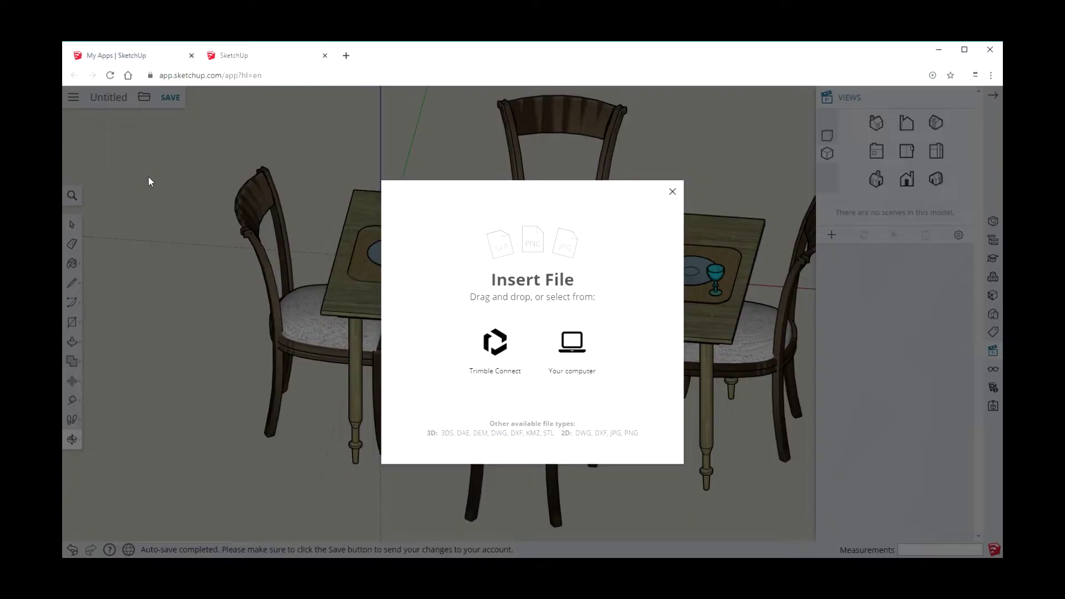
pyautogui.click(573, 355)
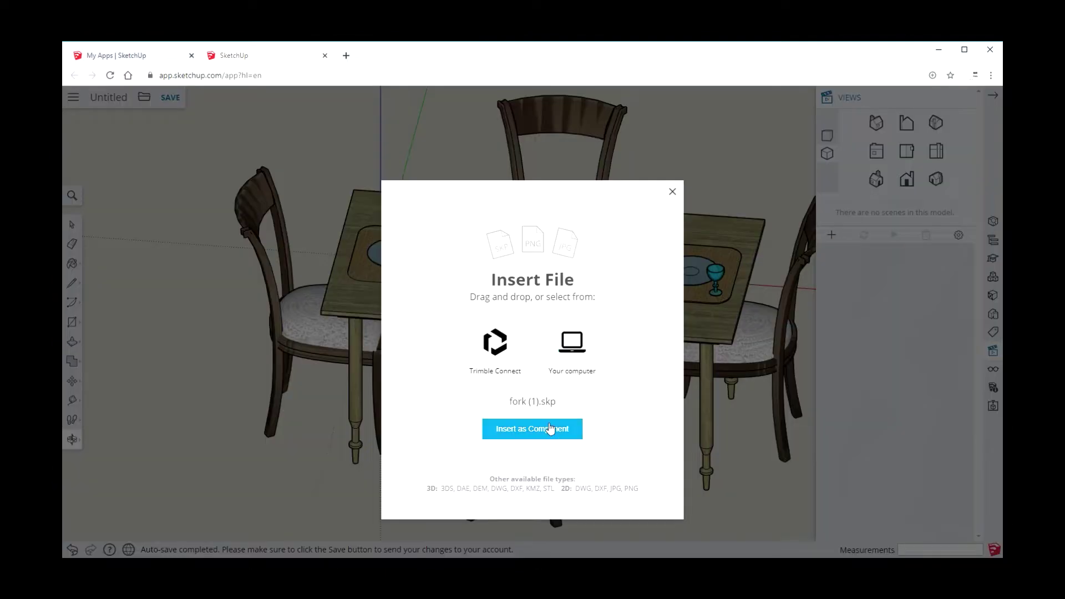
pyautogui.click(546, 431)
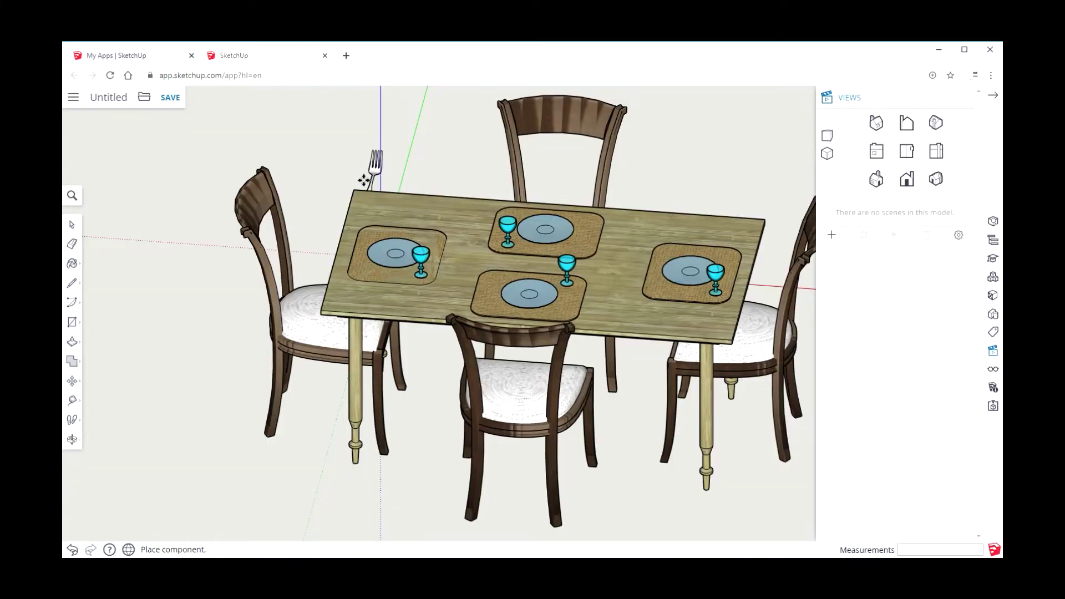
pyautogui.click(328, 189)
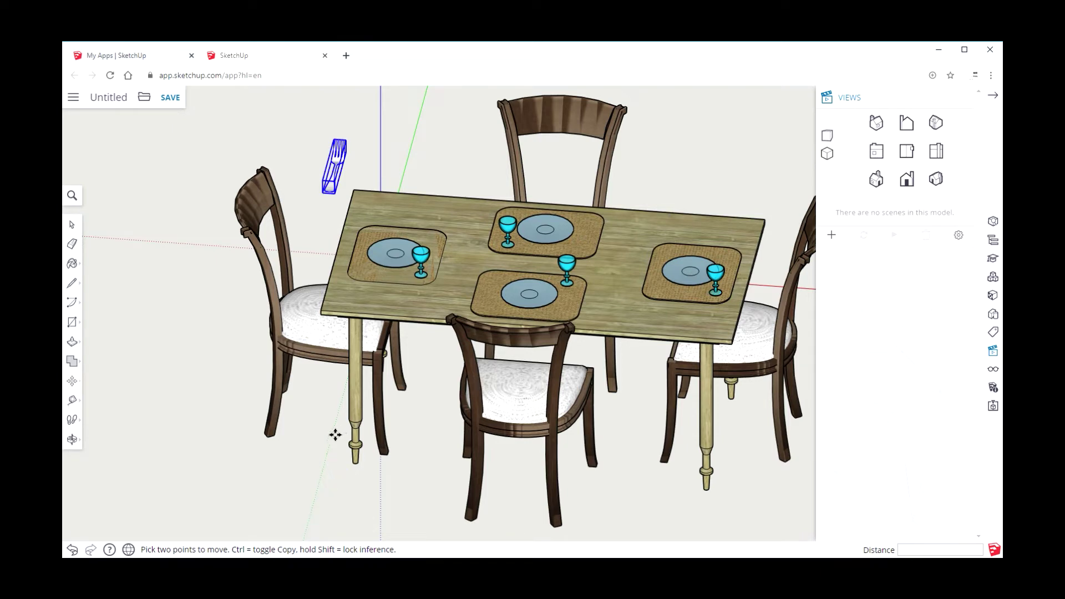
# Insert the hourglass file from the computer as a component and place it behind the left chair, away from the fork
pyautogui.click(146, 99)
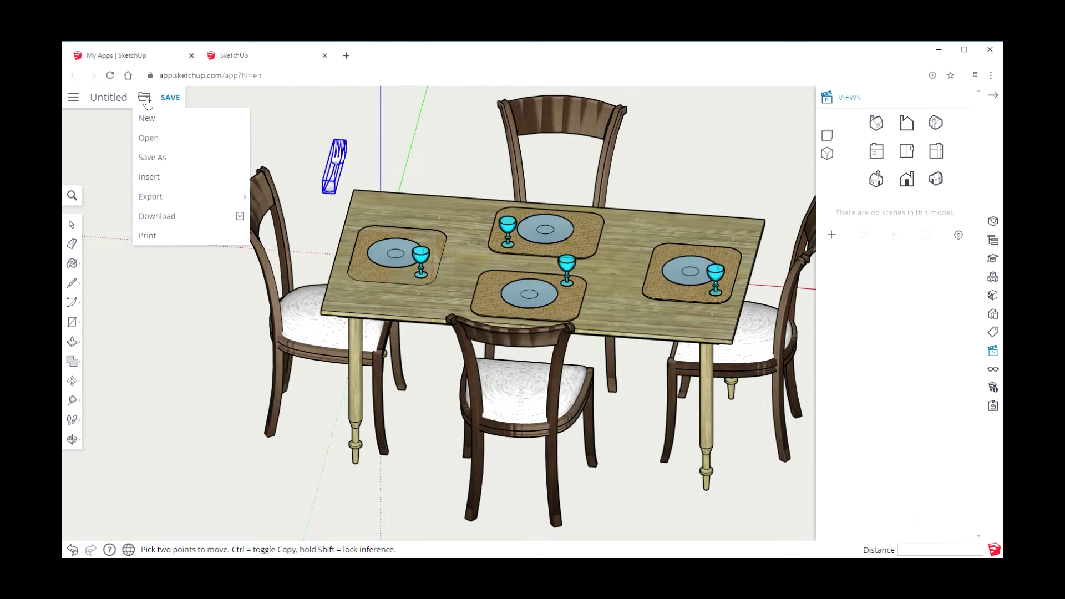
pyautogui.click(148, 182)
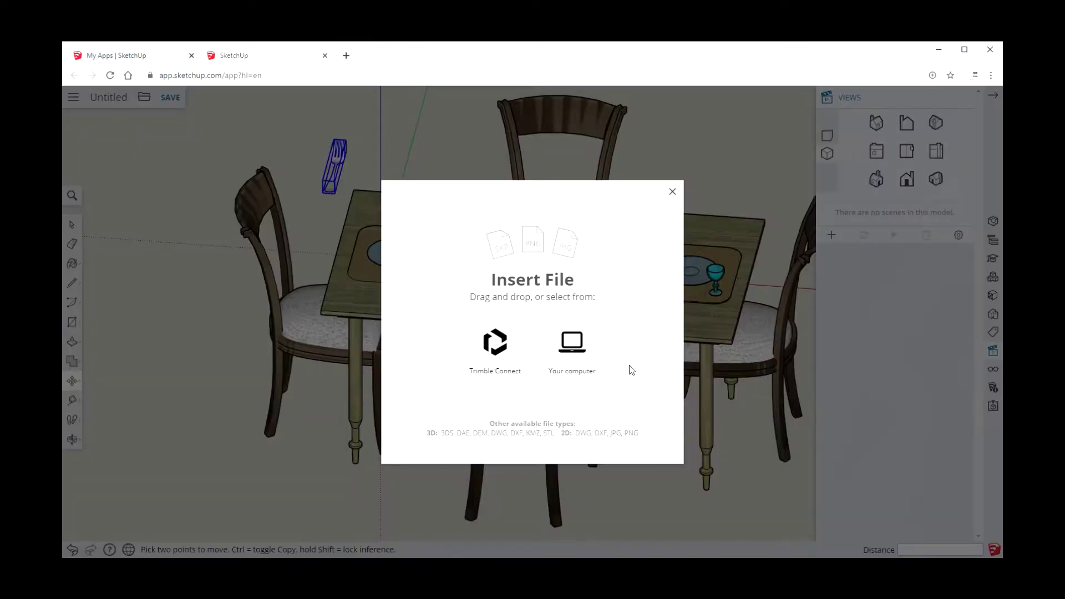
pyautogui.click(572, 344)
pyautogui.click(549, 437)
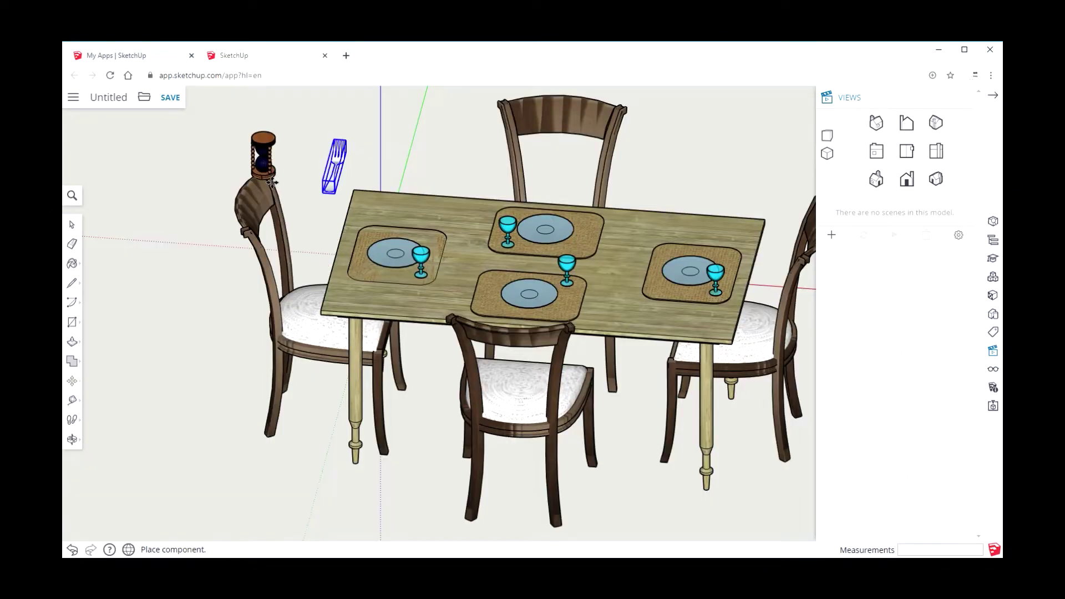
pyautogui.click(202, 172)
# Insert Vase+Green.skp from the computer as a component and place it by the right chair
pyautogui.click(148, 100)
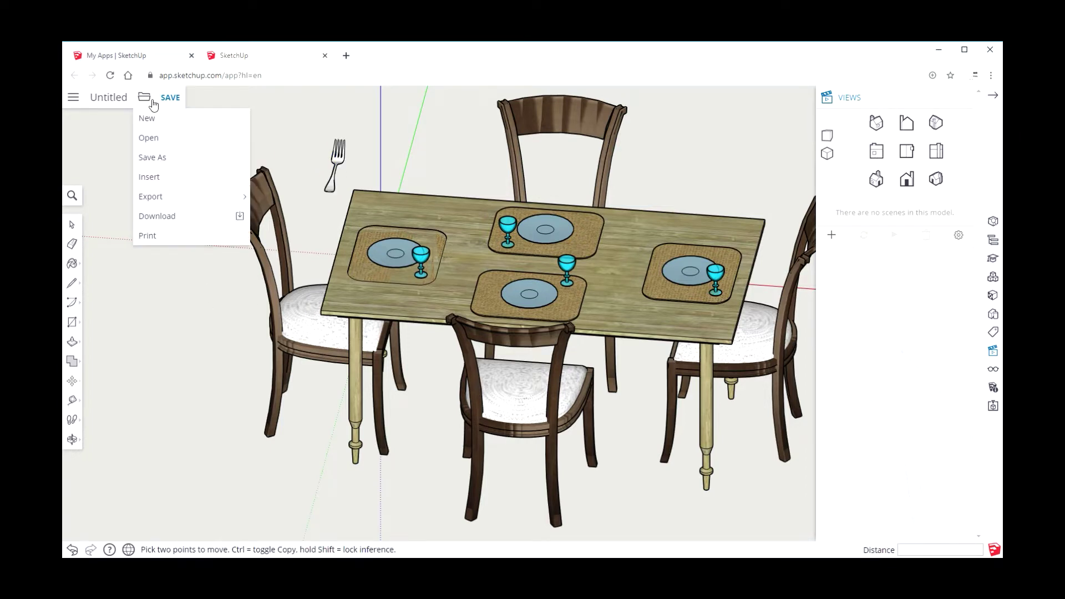
pyautogui.click(152, 175)
pyautogui.click(572, 343)
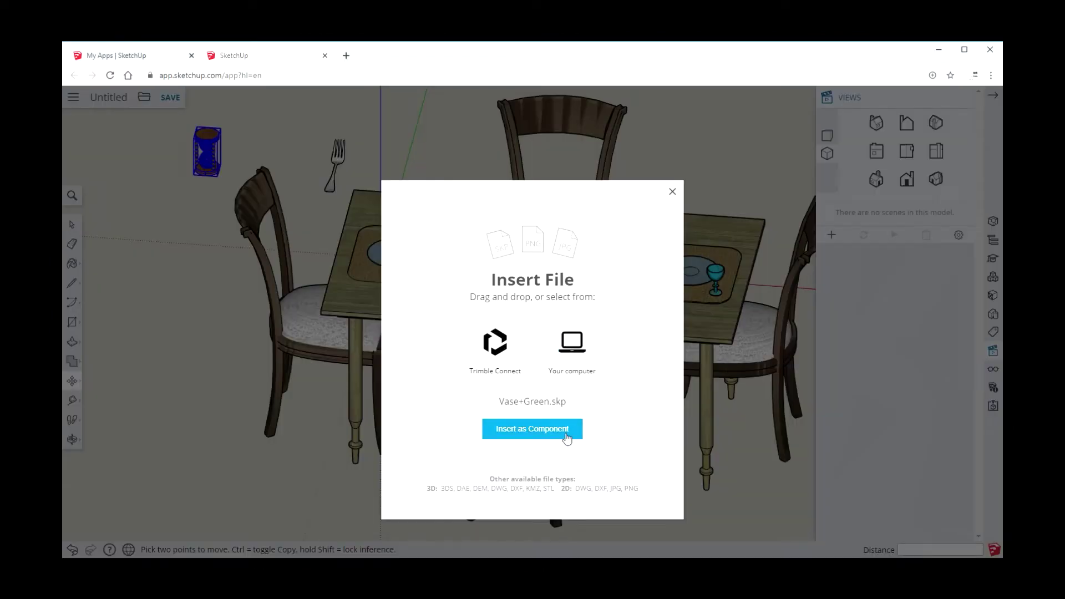
pyautogui.click(558, 432)
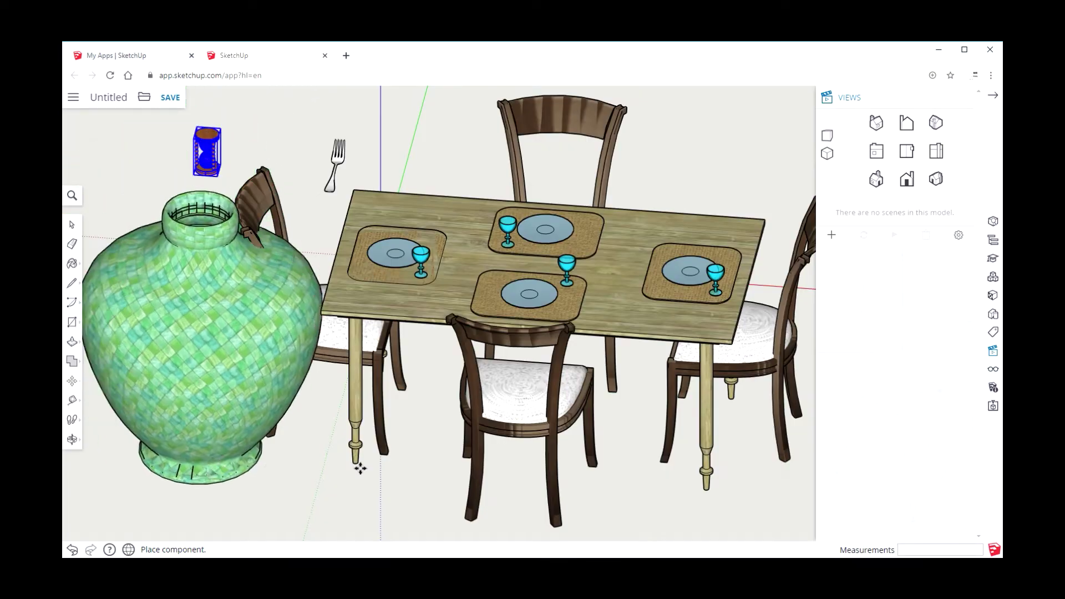
pyautogui.click(781, 405)
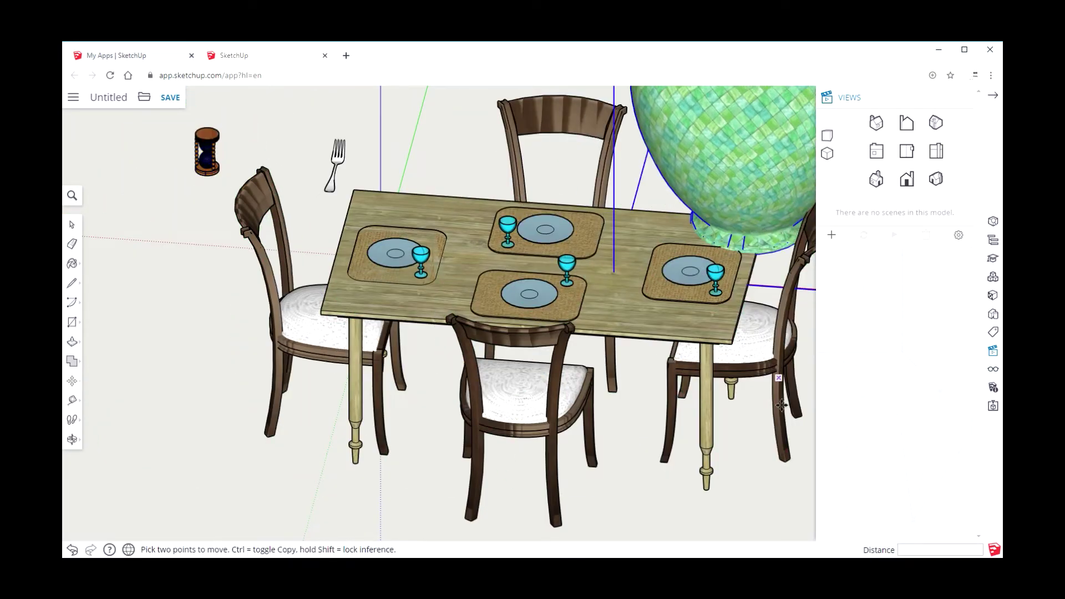
# Insert Napkin.skp from the computer as a component, place it to the left of the left chair, and deselect it
pyautogui.click(146, 99)
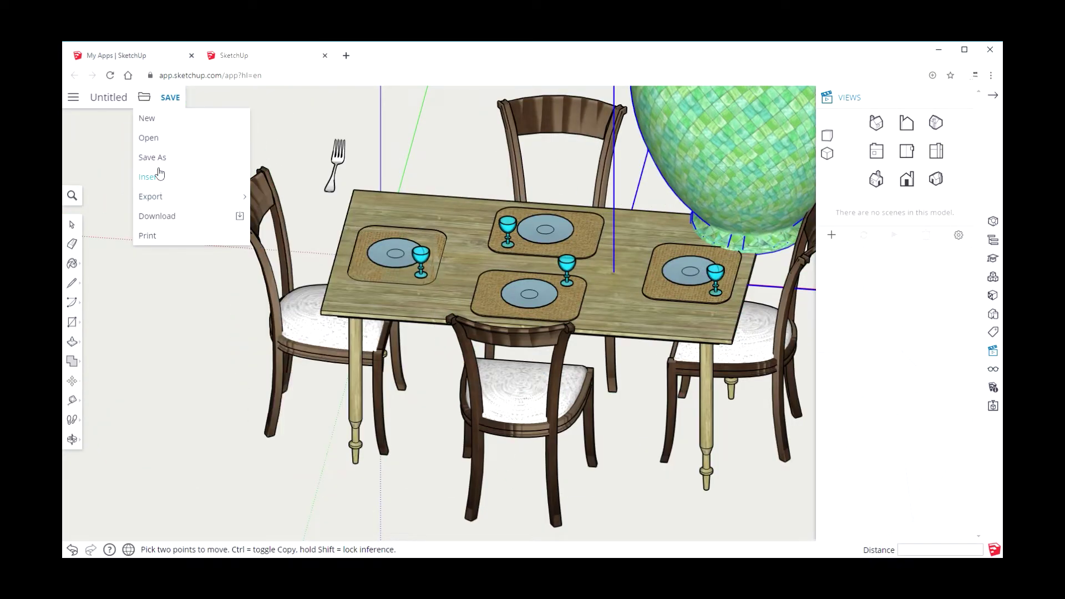
pyautogui.click(158, 176)
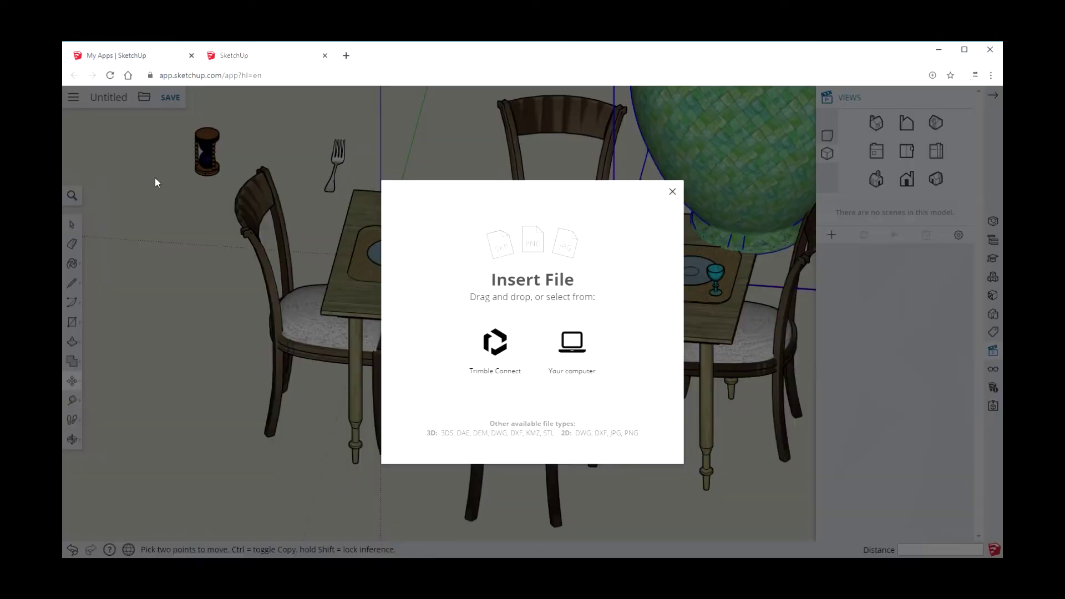
pyautogui.click(572, 350)
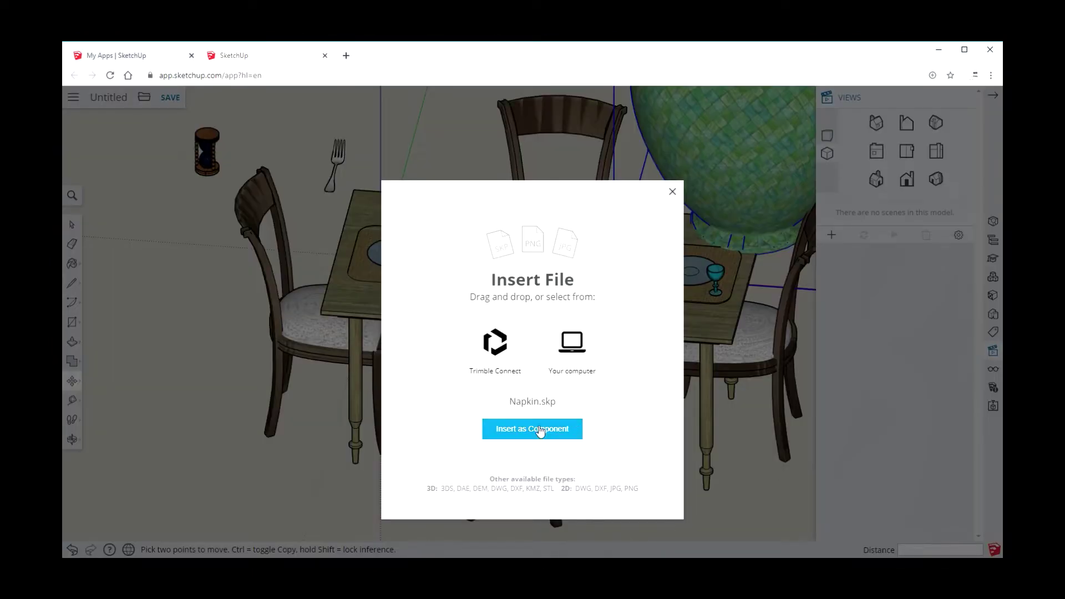
pyautogui.click(537, 432)
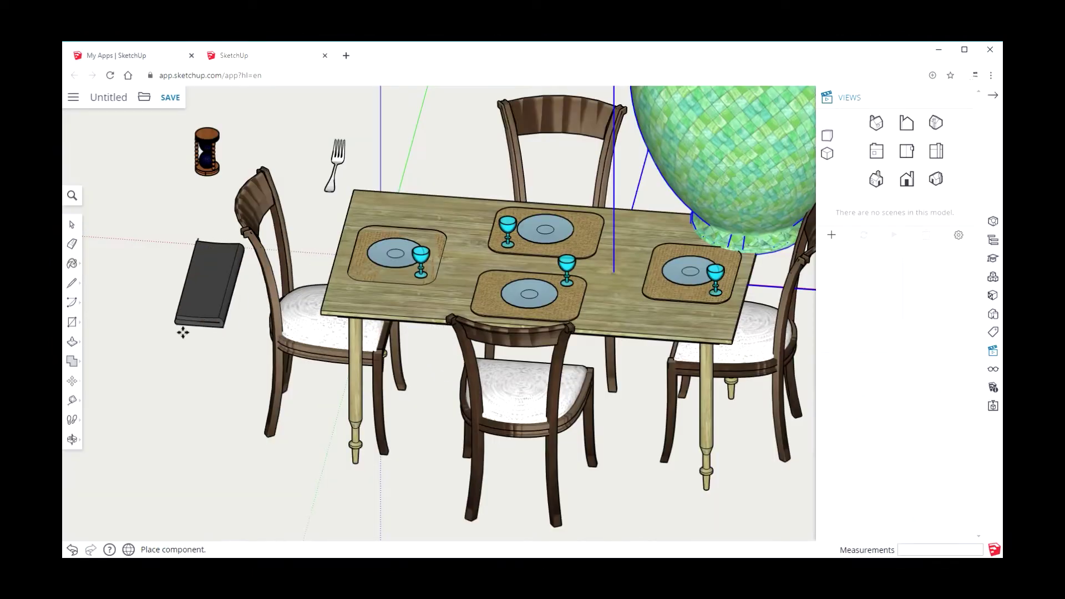
pyautogui.click(180, 340)
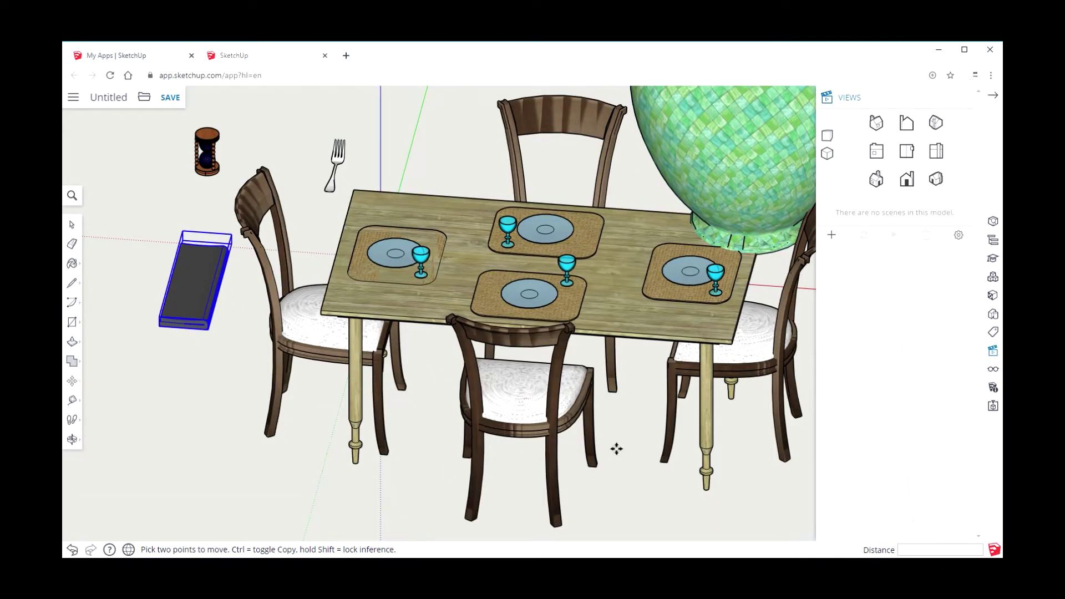
pyautogui.press('Escape')
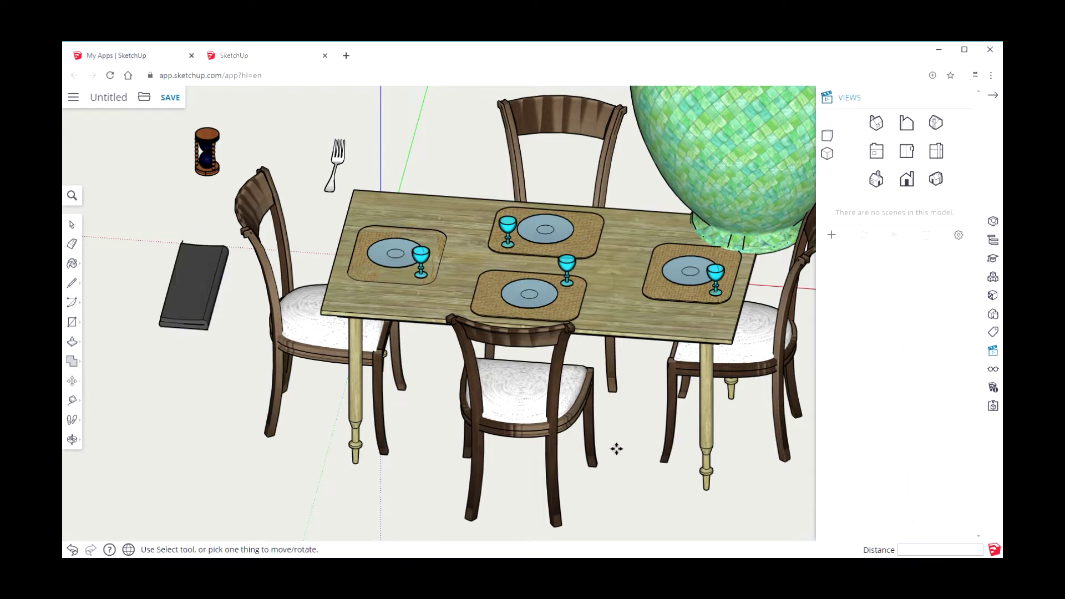
# Scale the green vase down uniformly about its opposite corner by 0.50, twice in succession
pyautogui.click(73, 388)
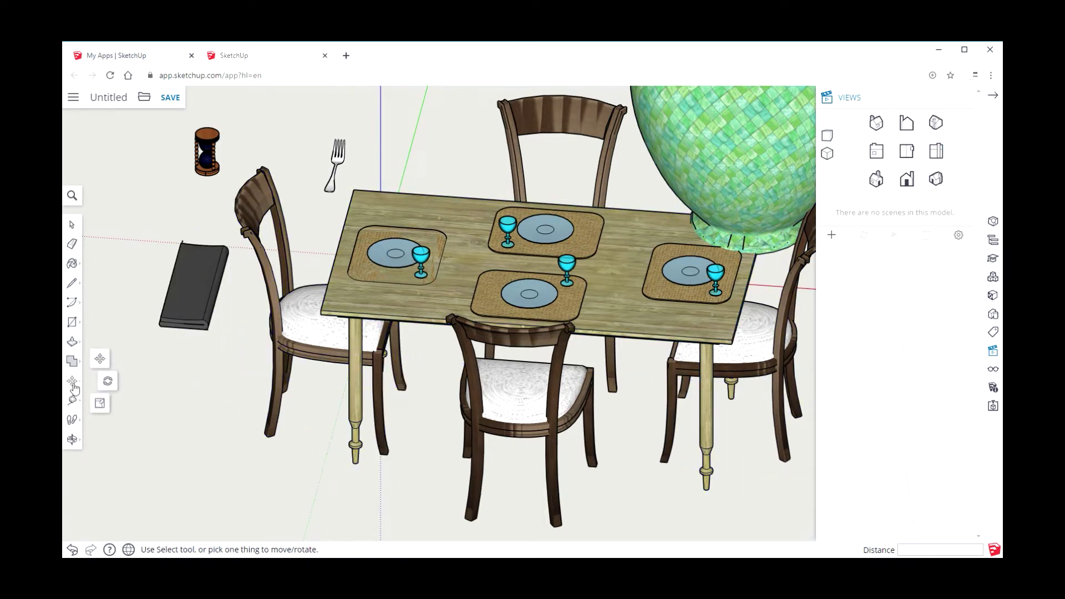
pyautogui.click(102, 407)
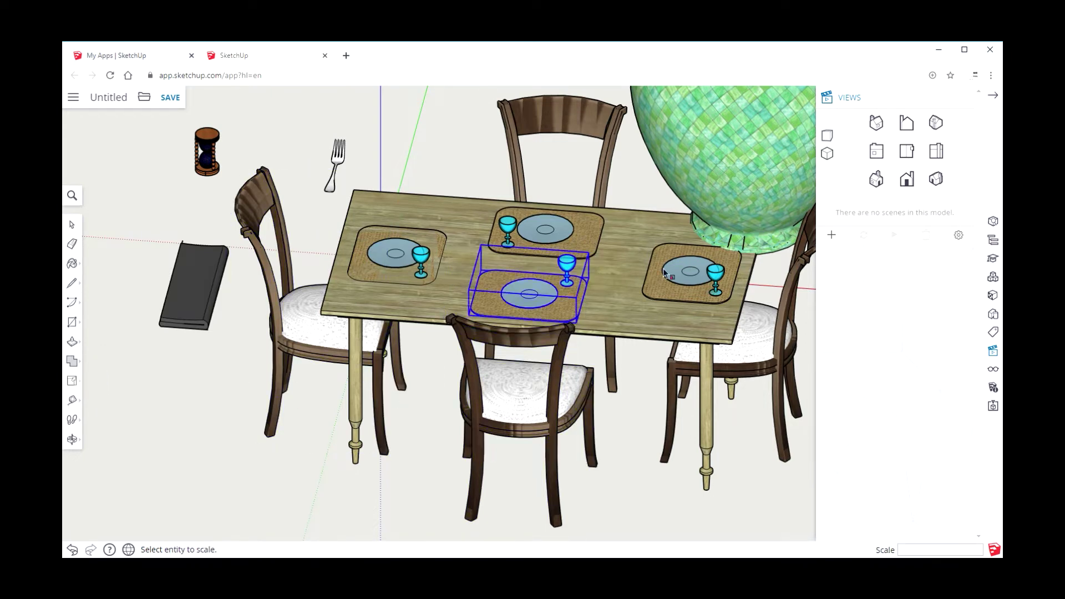
pyautogui.press('space')
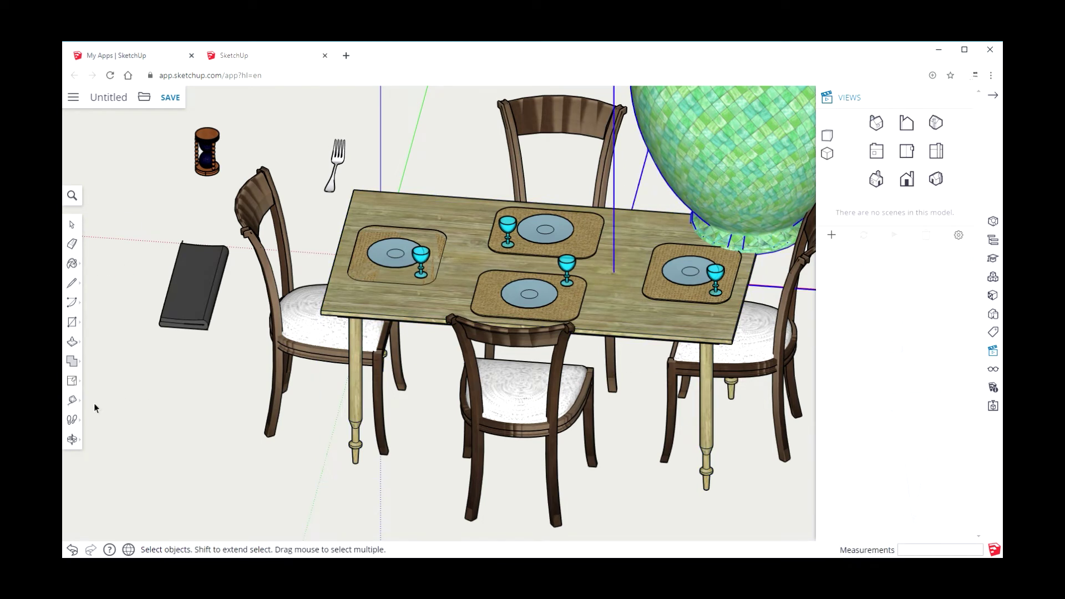
pyautogui.click(73, 388)
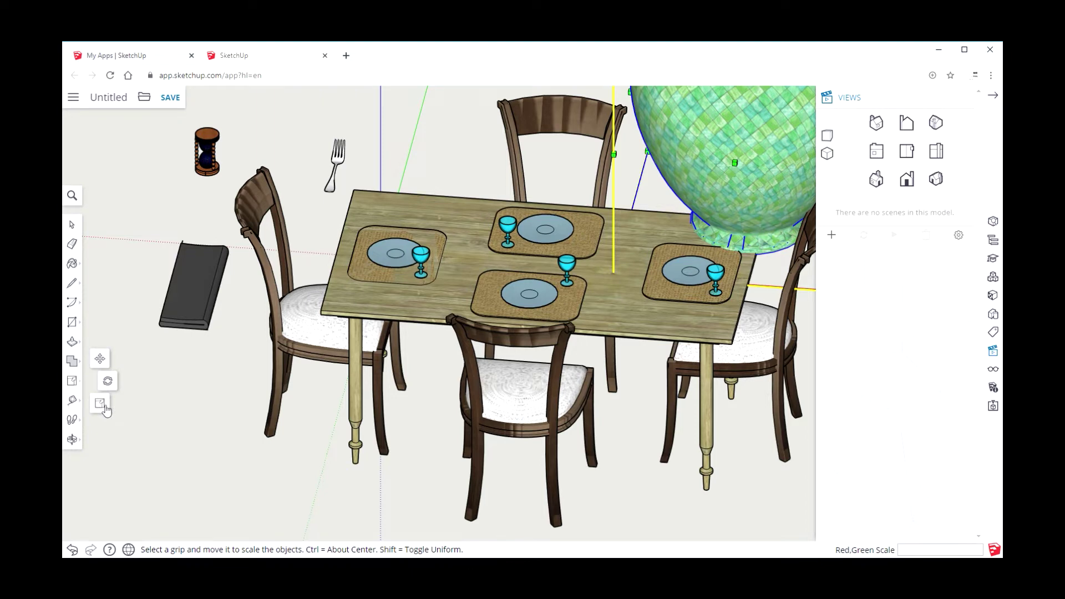
pyautogui.click(104, 408)
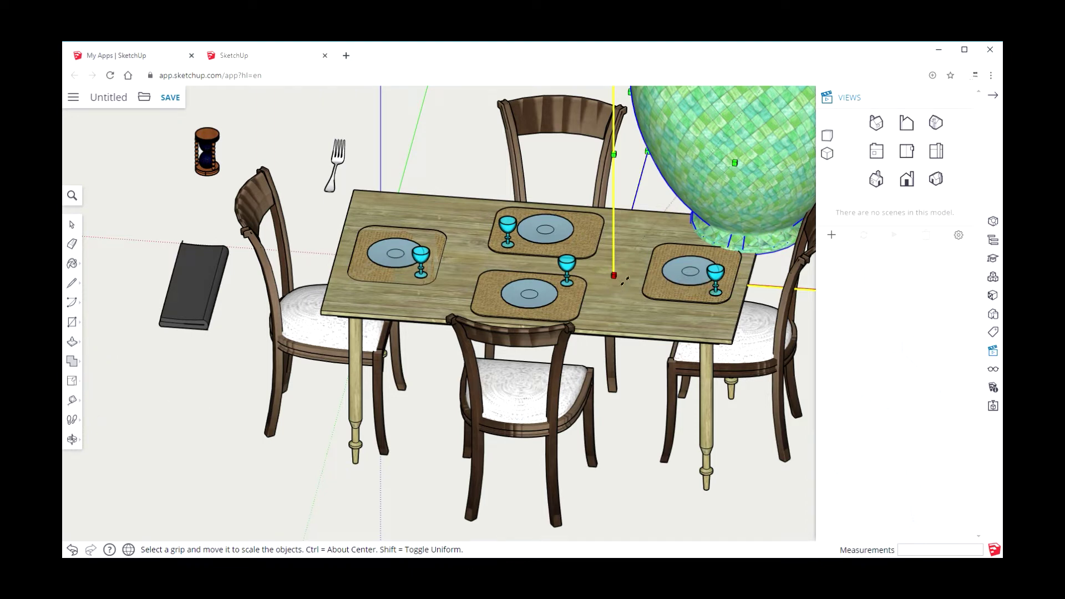
pyautogui.moveTo(613, 271); pyautogui.dragTo(766, 140)
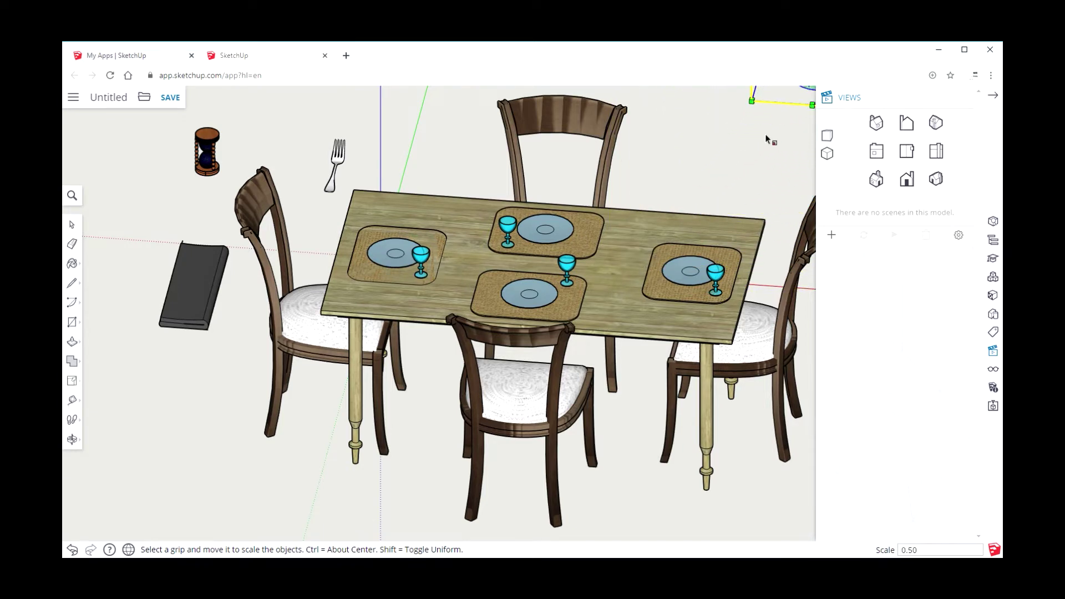
pyautogui.scroll(-5, 240, 349)
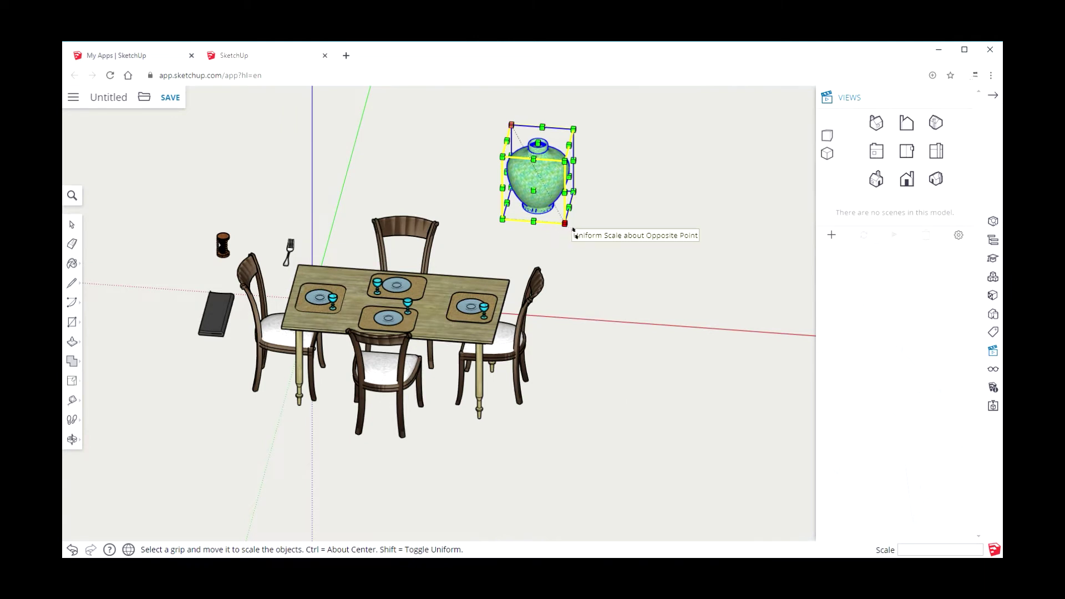
pyautogui.moveTo(564, 223); pyautogui.dragTo(529, 191)
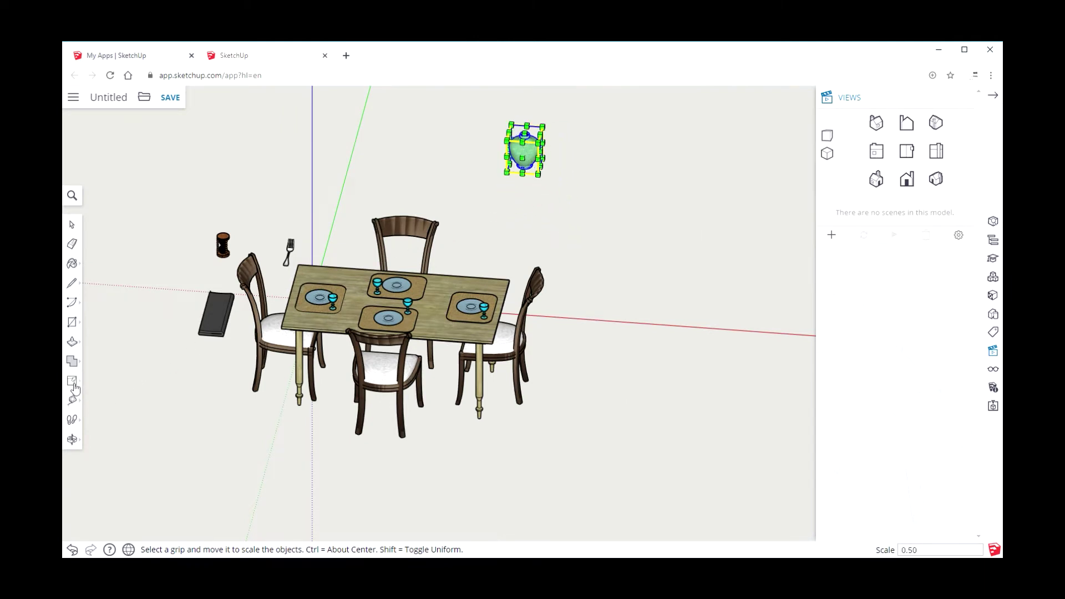
# In top view, move the green vase about 51.5" onto the table, between the middle and right place settings
pyautogui.click(907, 152)
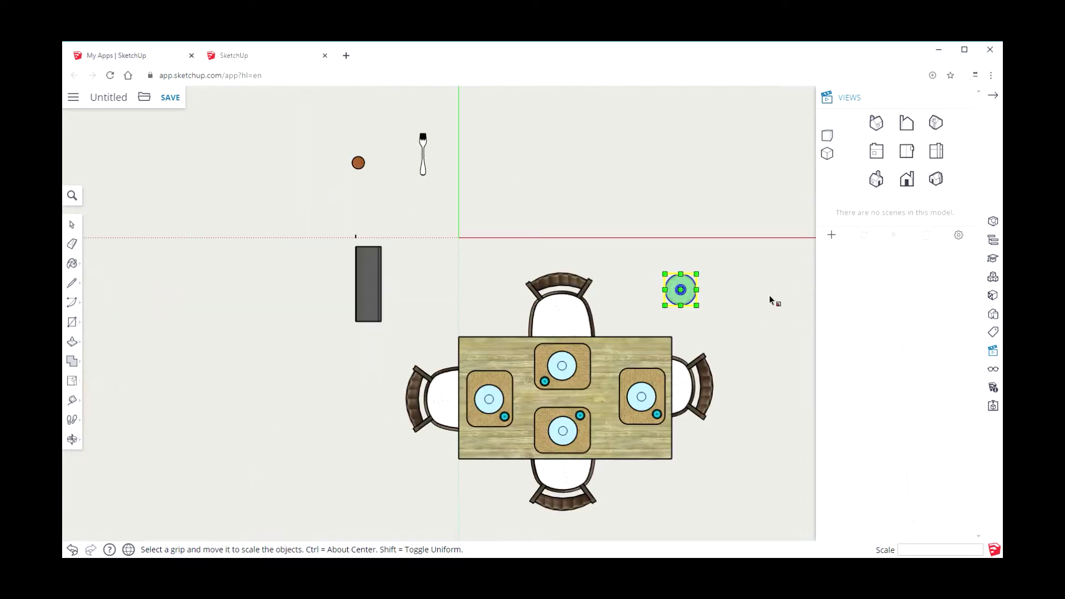
pyautogui.moveTo(77, 382)
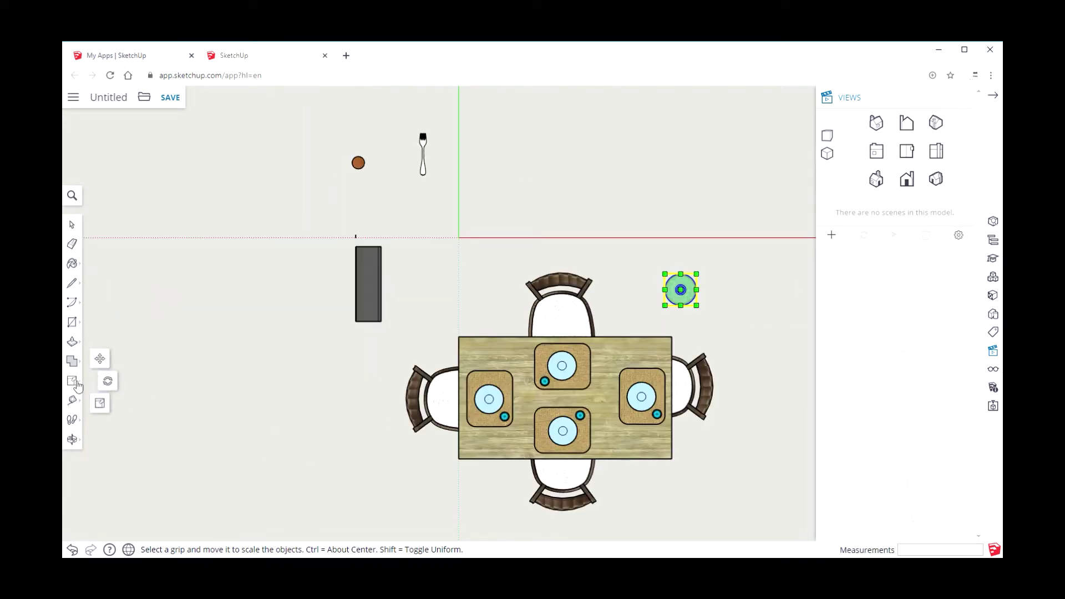
pyautogui.click(99, 360)
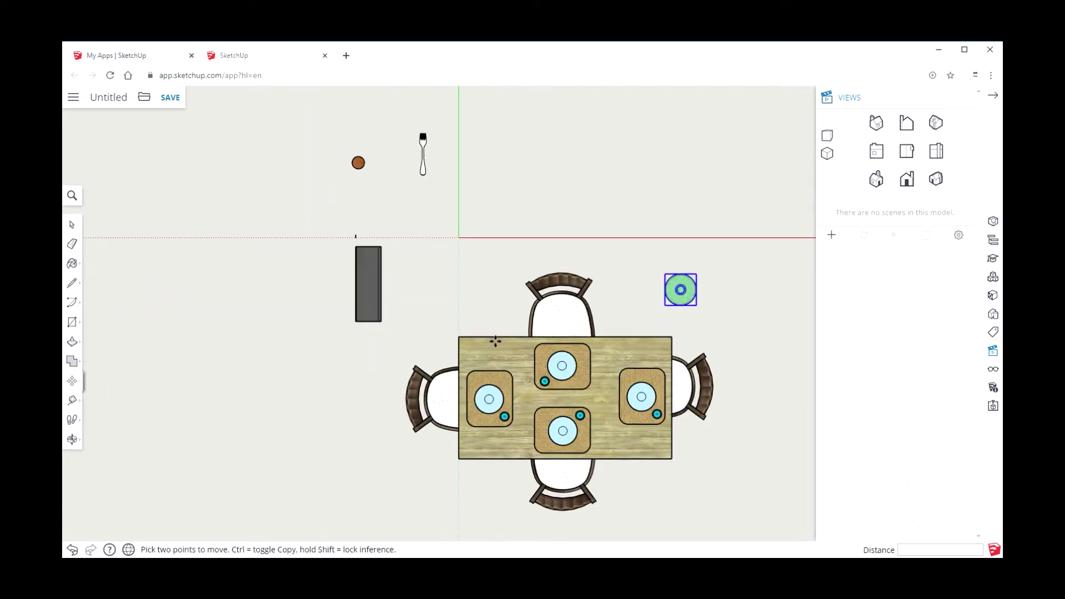
pyautogui.click(688, 296)
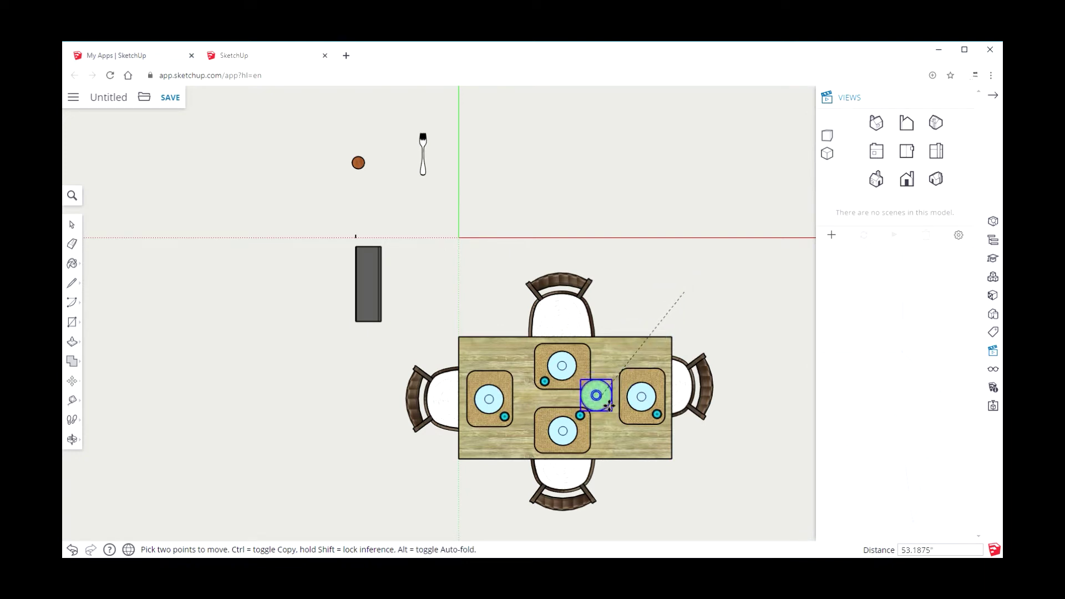
pyautogui.click(615, 404)
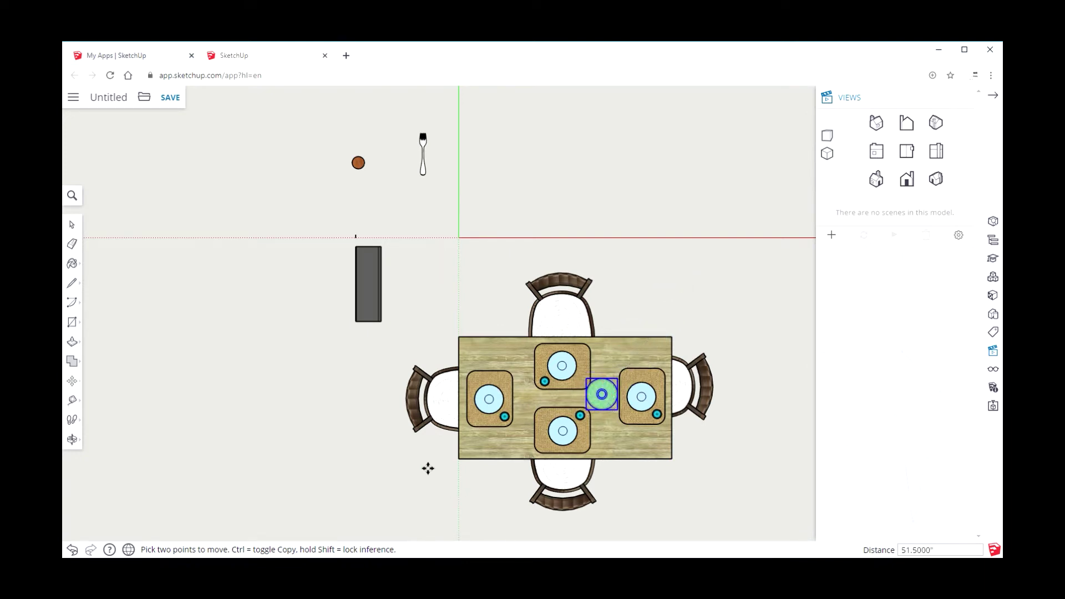
# Scale the dark napkin down uniformly from its corner by 0.50
pyautogui.click(79, 227)
pyautogui.click(369, 287)
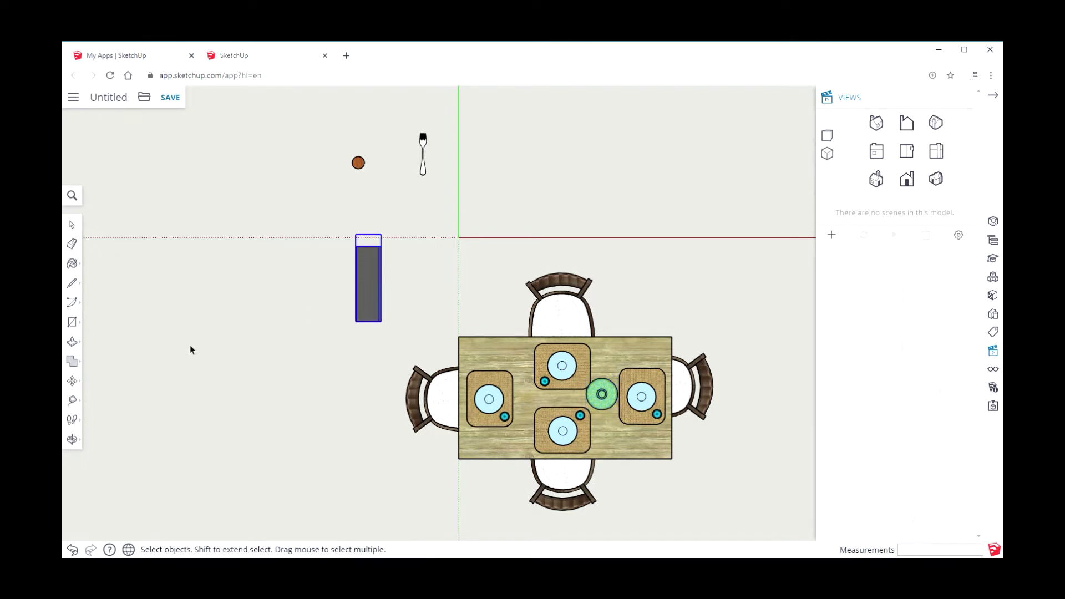
pyautogui.click(88, 382)
pyautogui.click(104, 402)
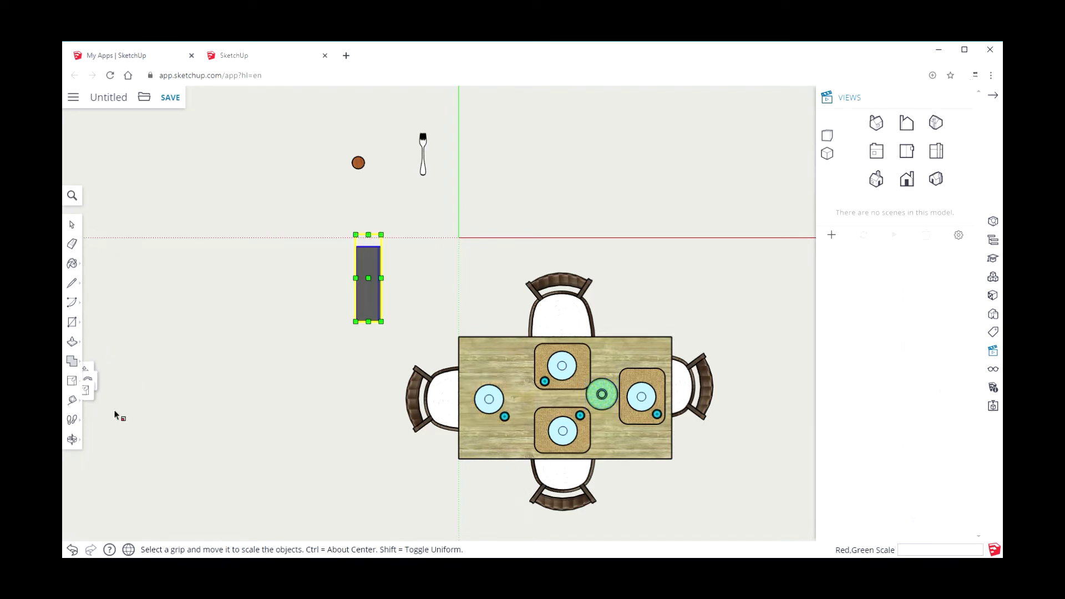
pyautogui.moveTo(381, 322); pyautogui.dragTo(370, 287)
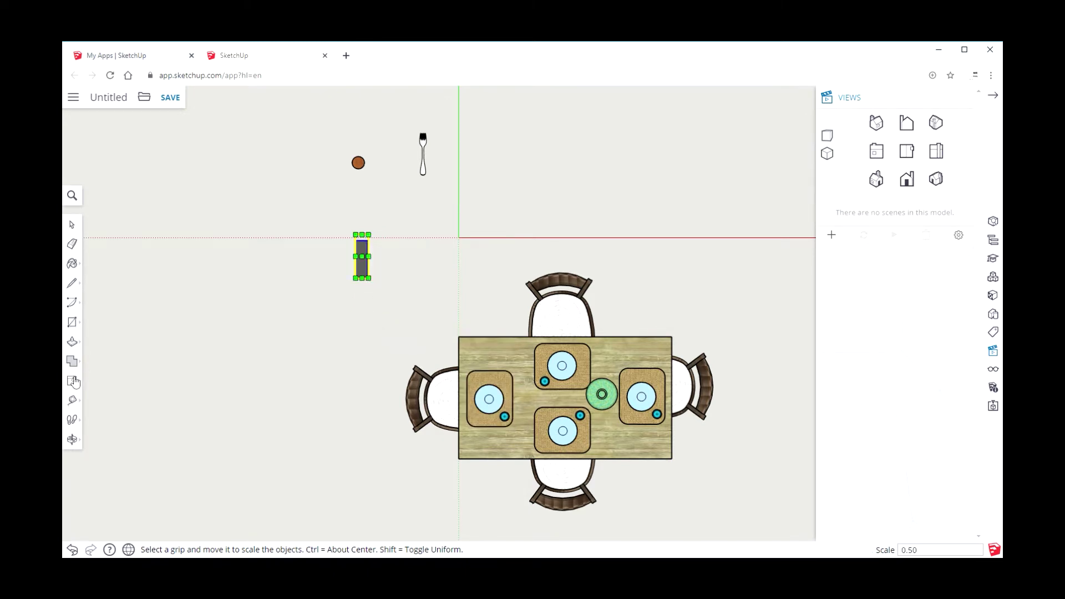
# Move the dark napkin about 99.8" to the floor area in front of the table's front-left corner, then shift it about 3.06" away from the edge
pyautogui.click(100, 361)
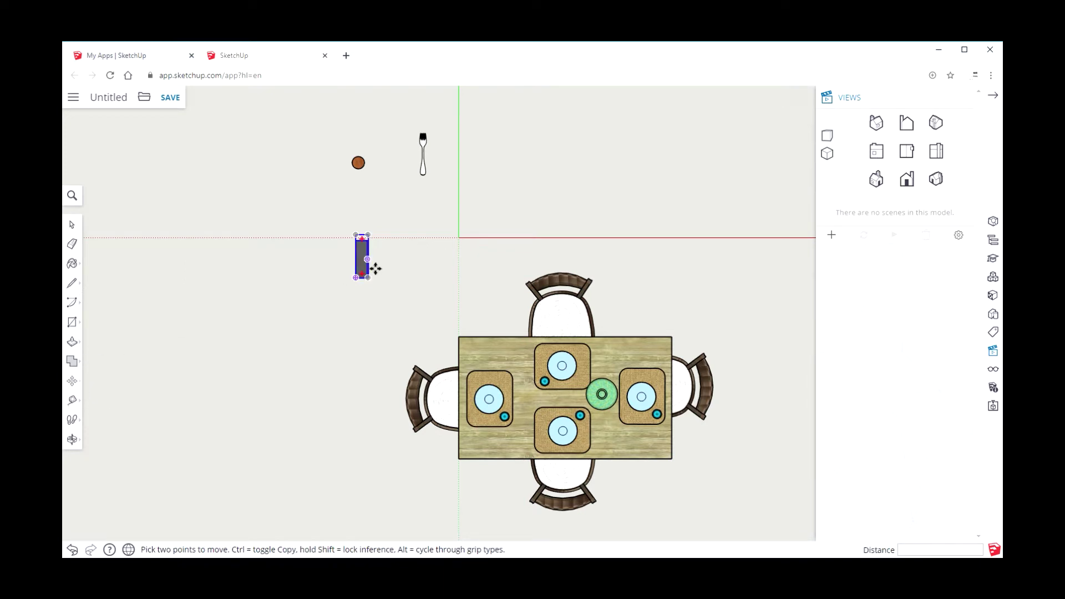
pyautogui.click(368, 259)
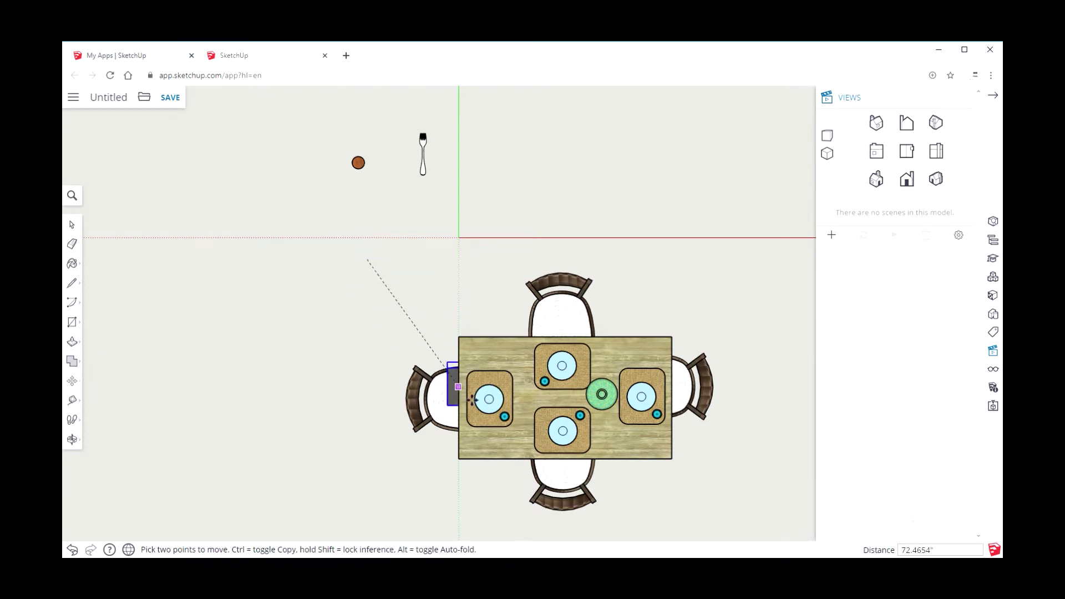
pyautogui.click(486, 473)
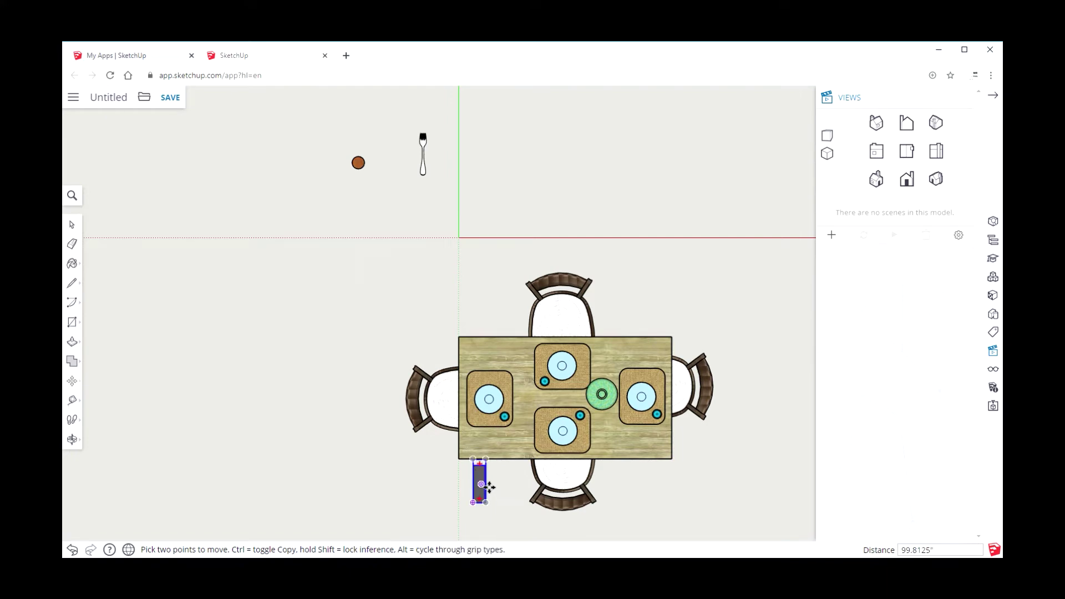
pyautogui.scroll(-1, 523, 511)
pyautogui.scroll(5, 523, 510)
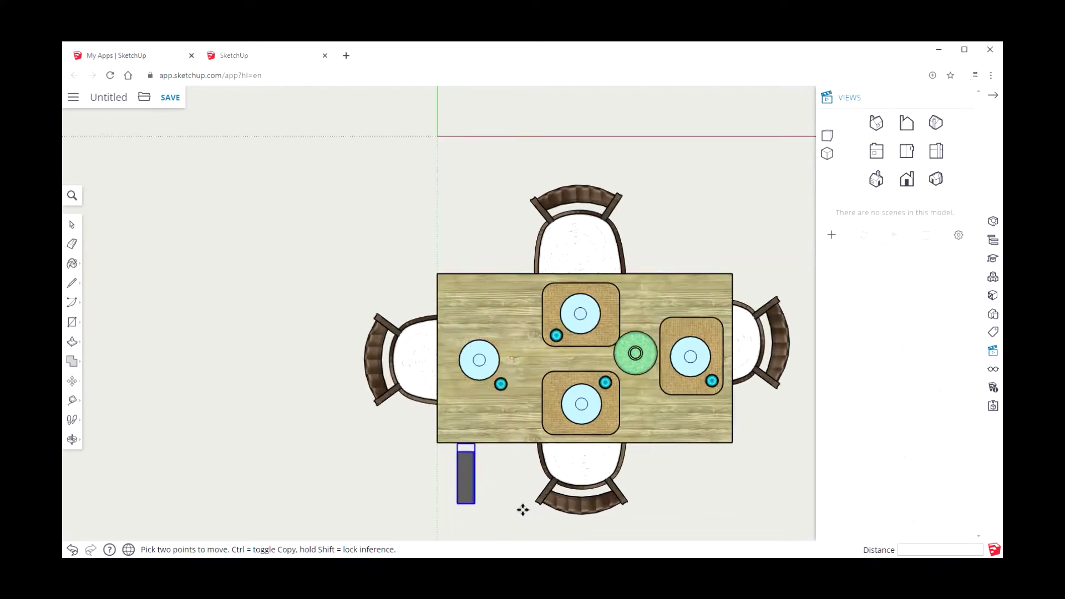
pyautogui.scroll(-3, 480, 418)
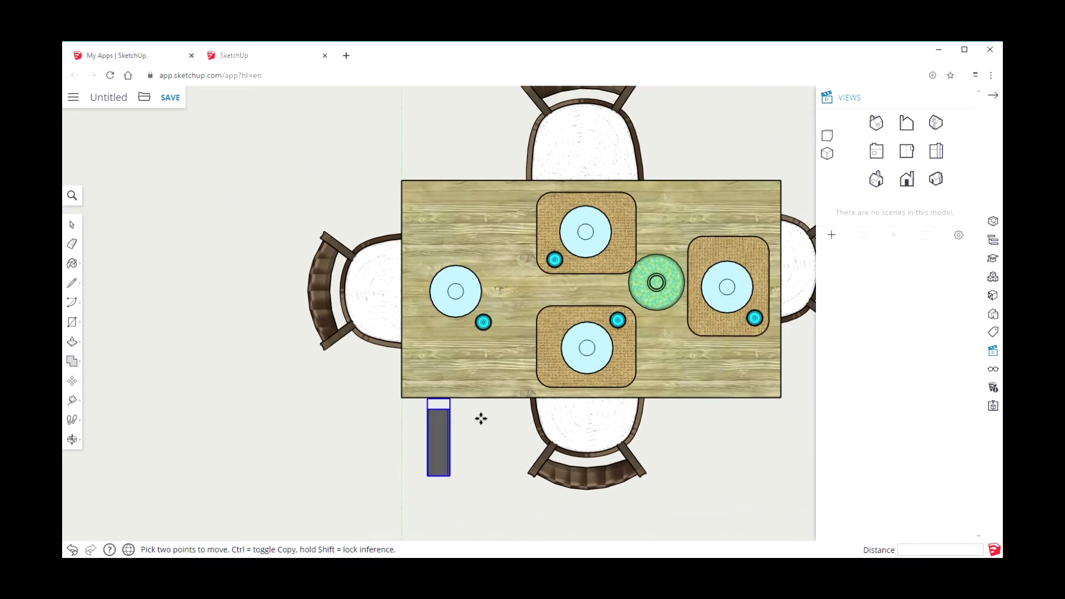
pyautogui.click(455, 481)
pyautogui.click(446, 490)
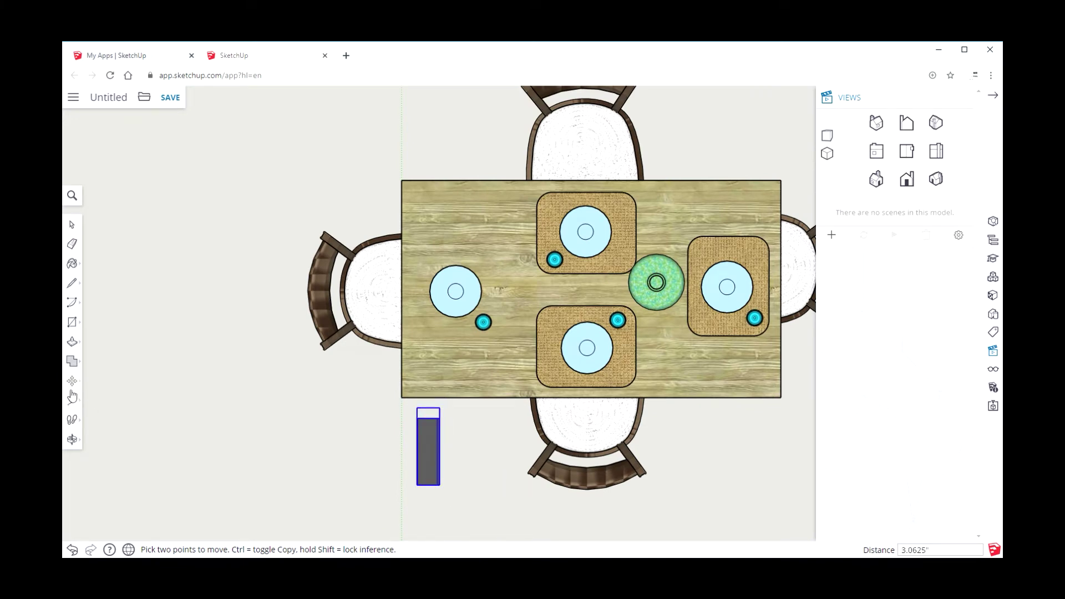
# Scale the napkin down uniformly from its corner by about 0.66
pyautogui.click(102, 381)
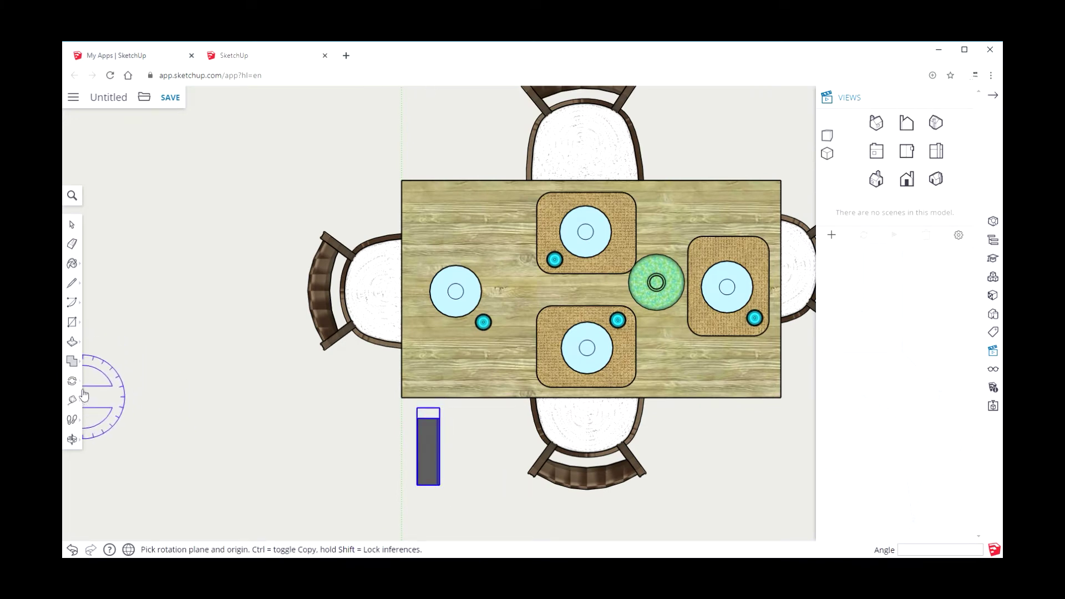
pyautogui.click(104, 398)
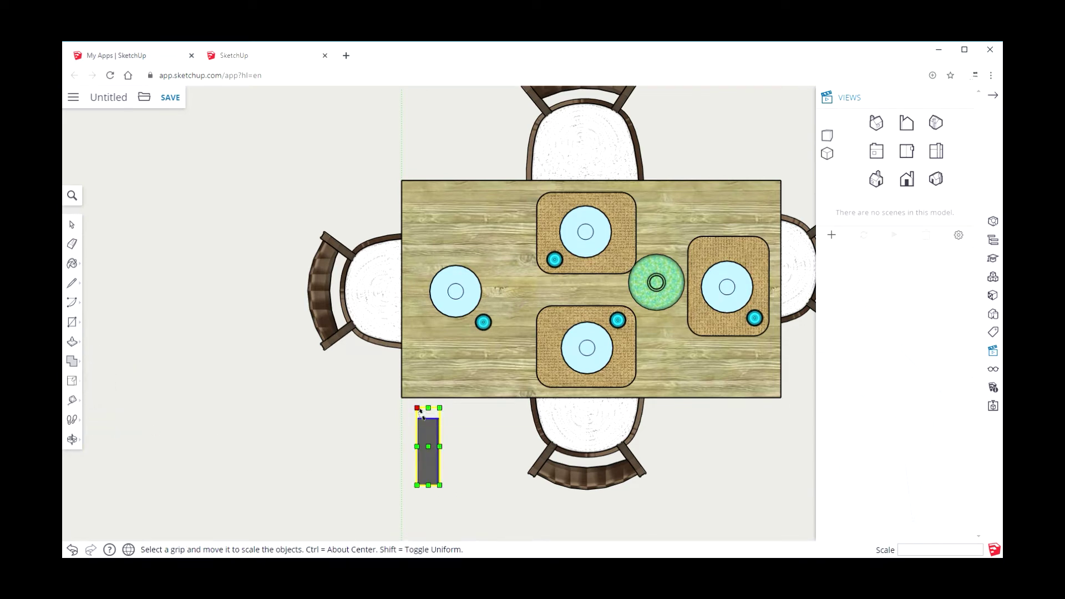
pyautogui.moveTo(417, 413); pyautogui.dragTo(433, 443)
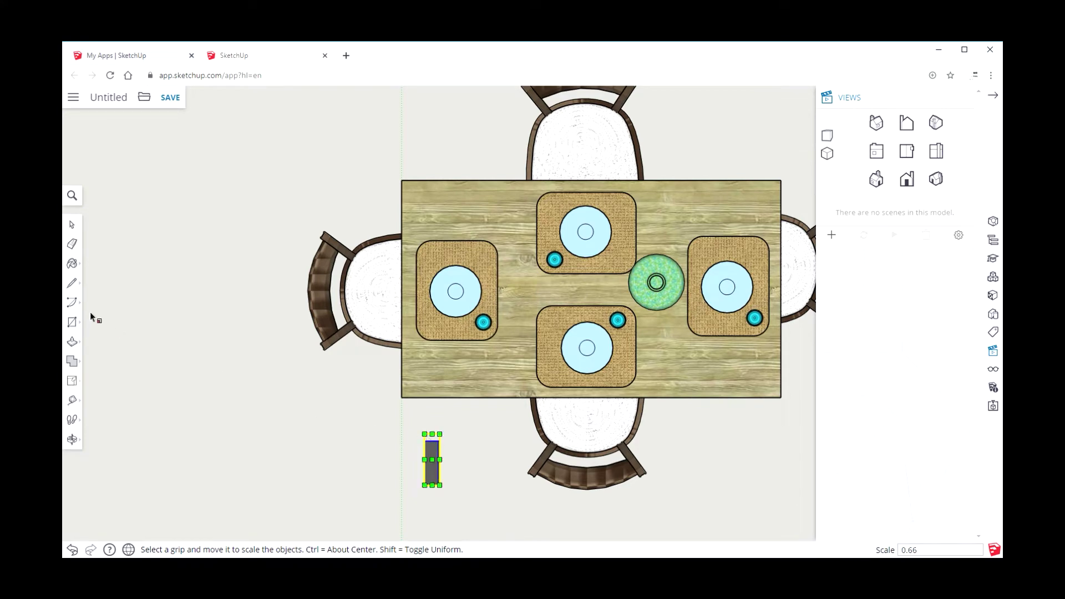
pyautogui.click(72, 227)
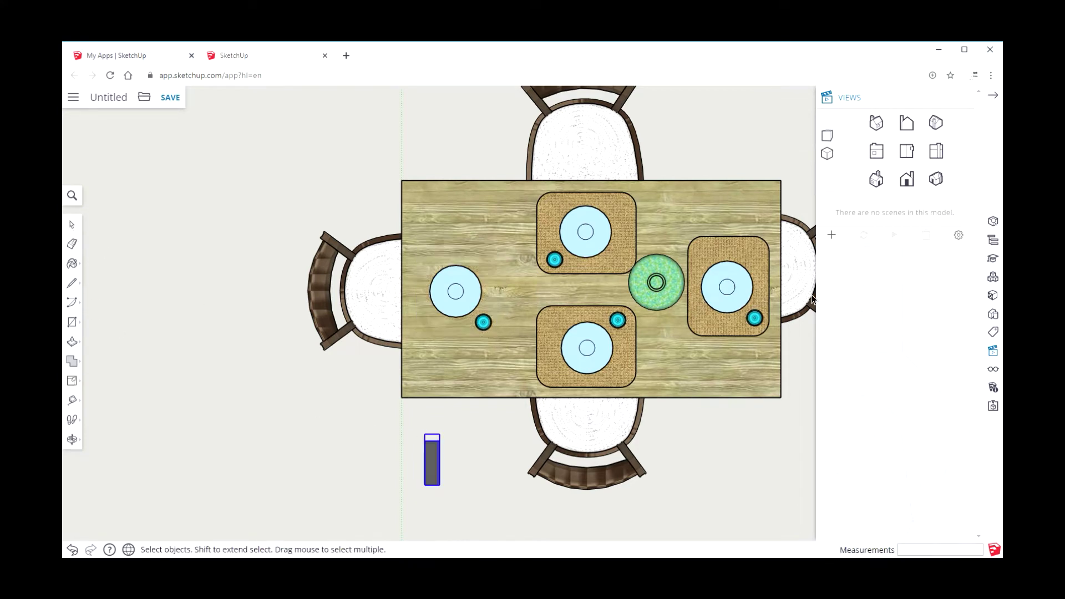
# In front view, raise the napkin from the floor to just above the tabletop, beside the left plate
pyautogui.click(914, 184)
pyautogui.scroll(-3, 580, 416)
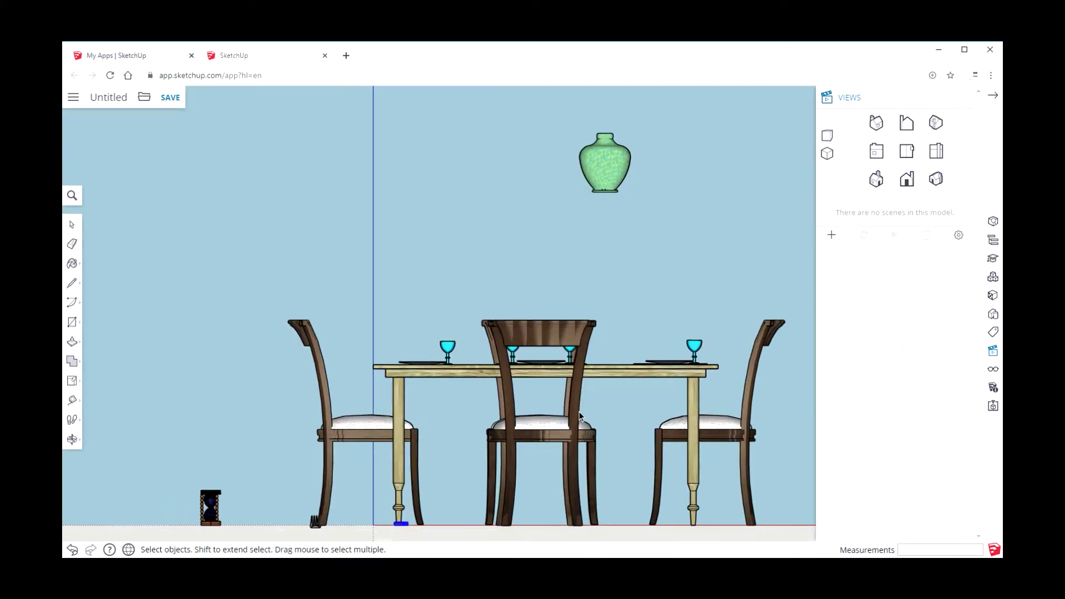
pyautogui.click(76, 386)
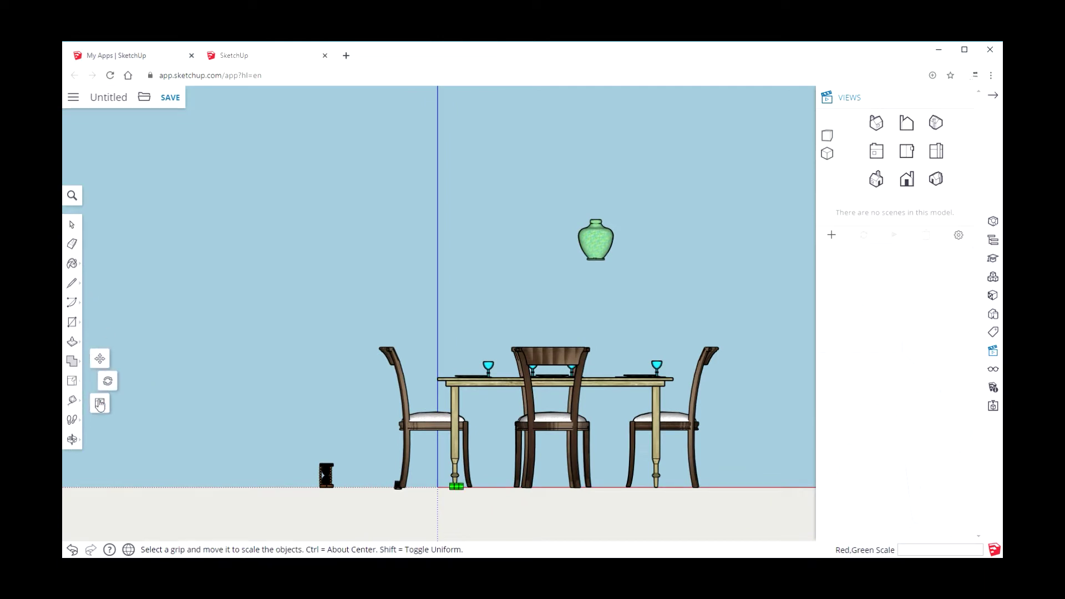
pyautogui.click(104, 363)
pyautogui.scroll(5, 468, 500)
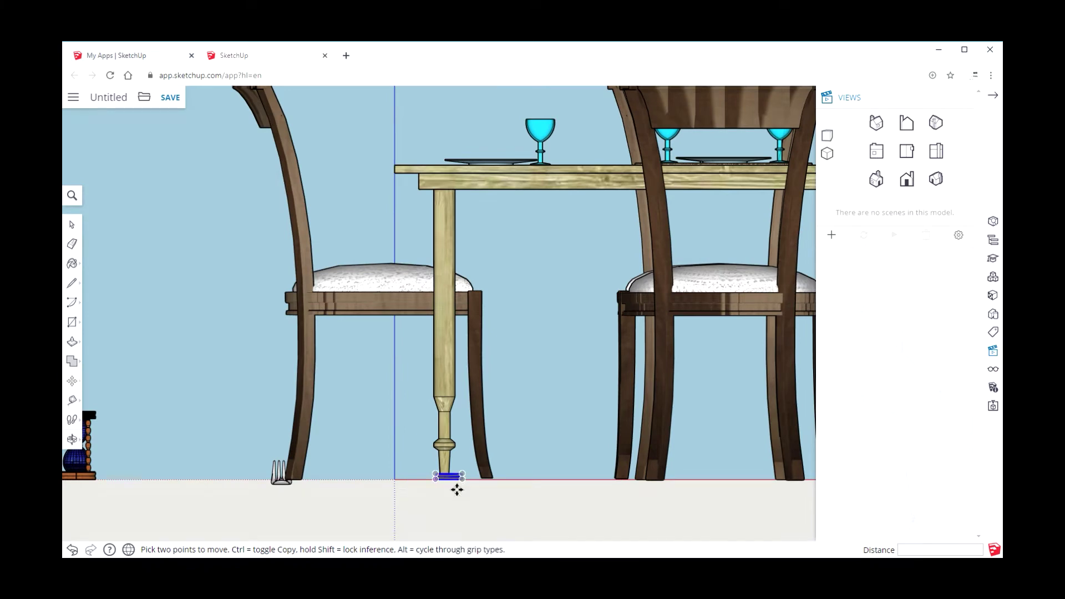
pyautogui.click(458, 488)
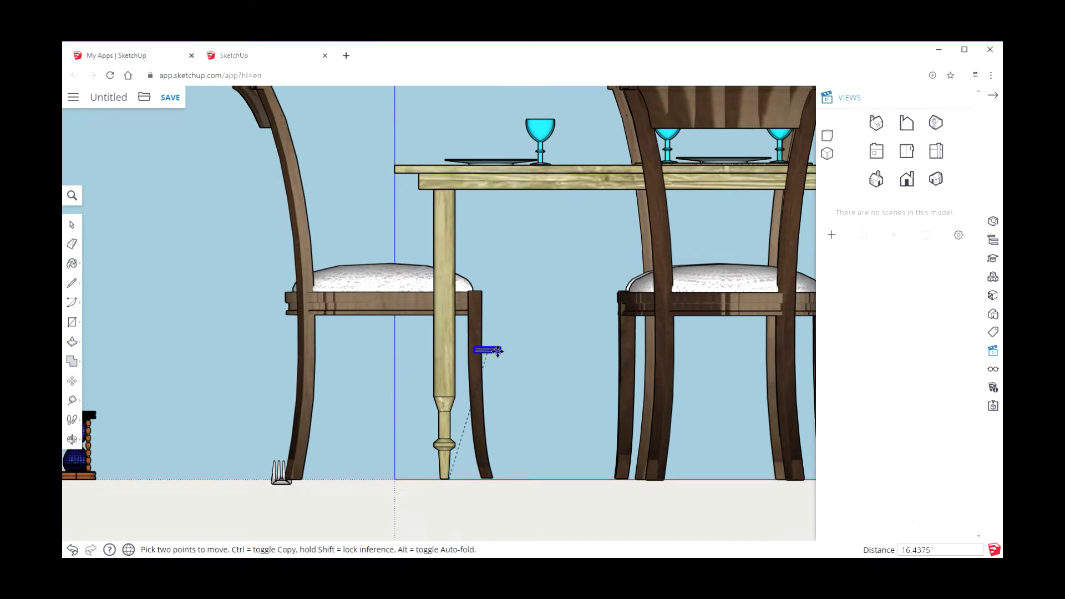
pyautogui.click(460, 164)
pyautogui.scroll(5, 460, 164)
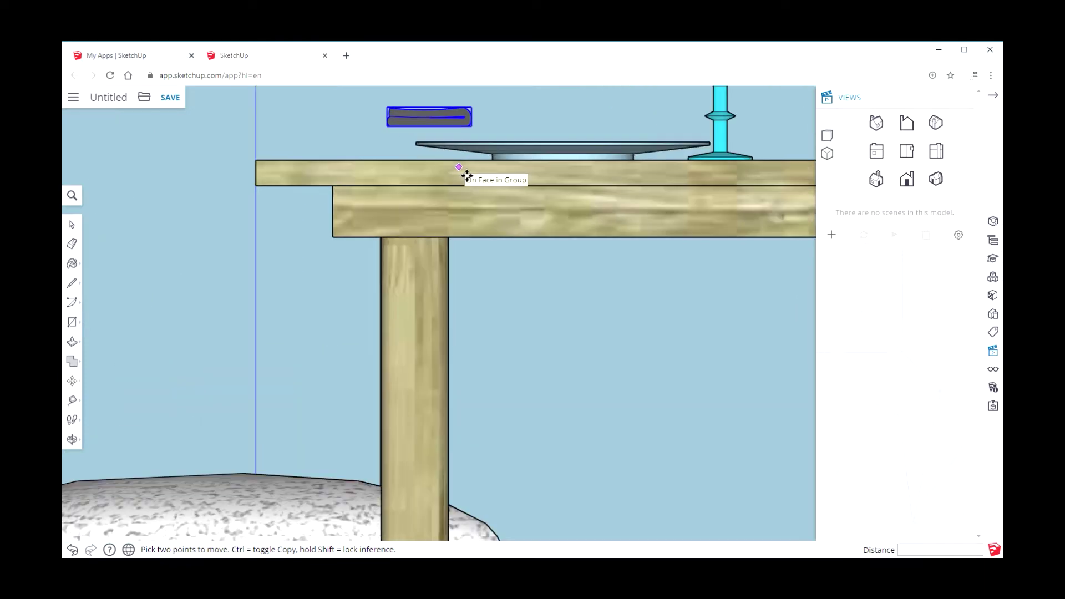
pyautogui.scroll(-5, 484, 225)
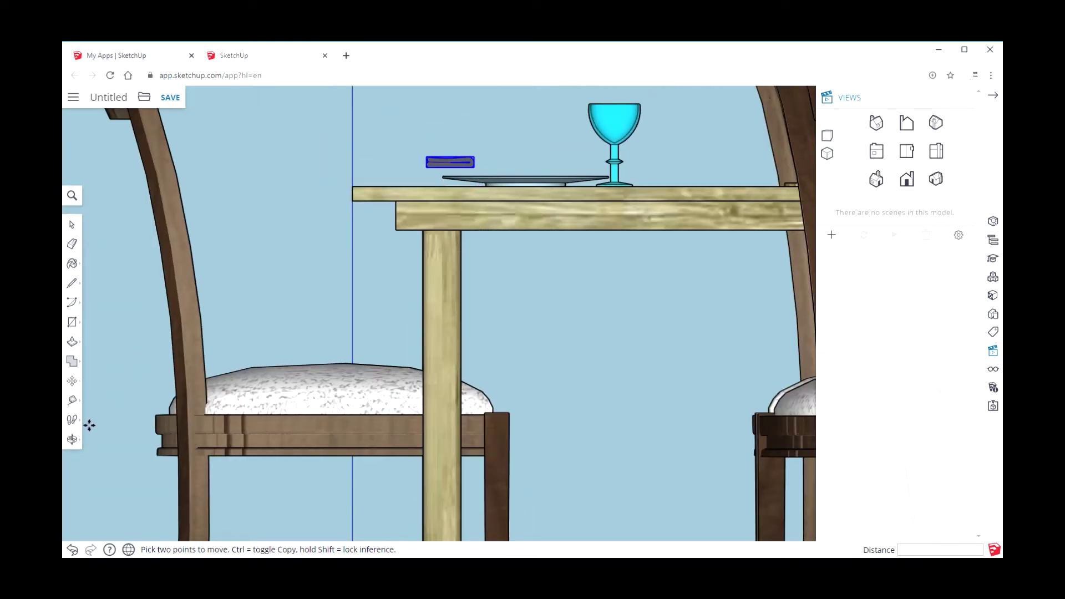
# Select the left place setting in top view and move it about 12.7" in front view so its placemat rests on the tabletop
pyautogui.click(908, 152)
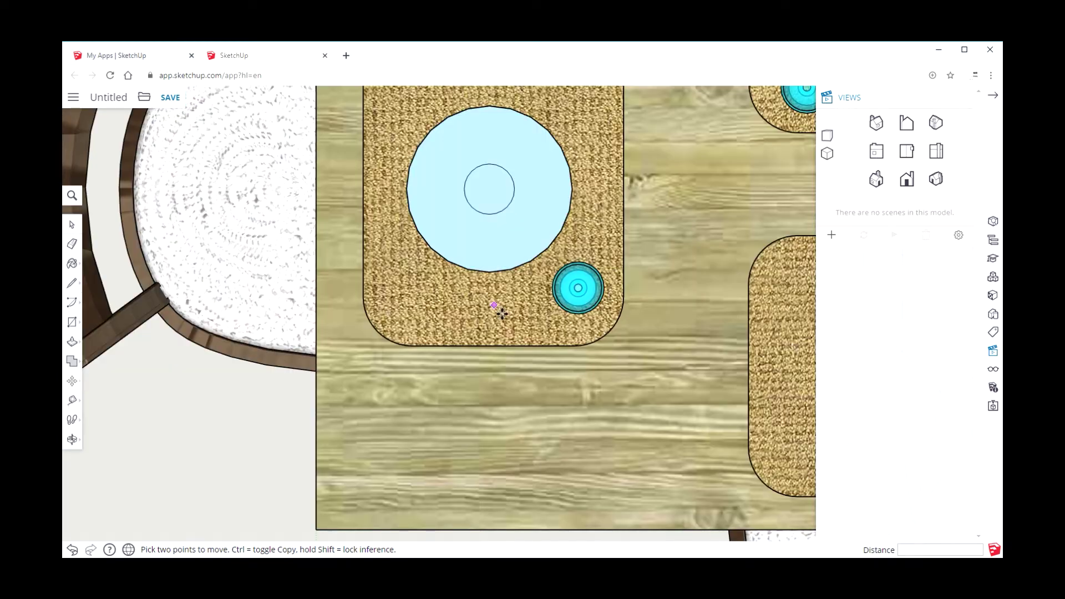
pyautogui.click(72, 224)
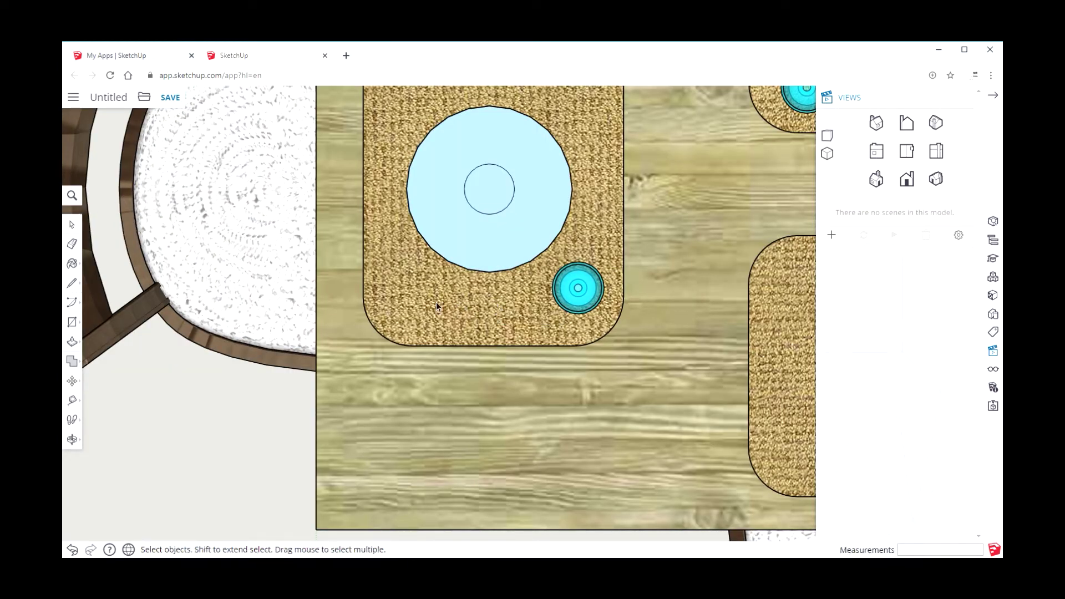
pyautogui.click(389, 216)
pyautogui.click(907, 179)
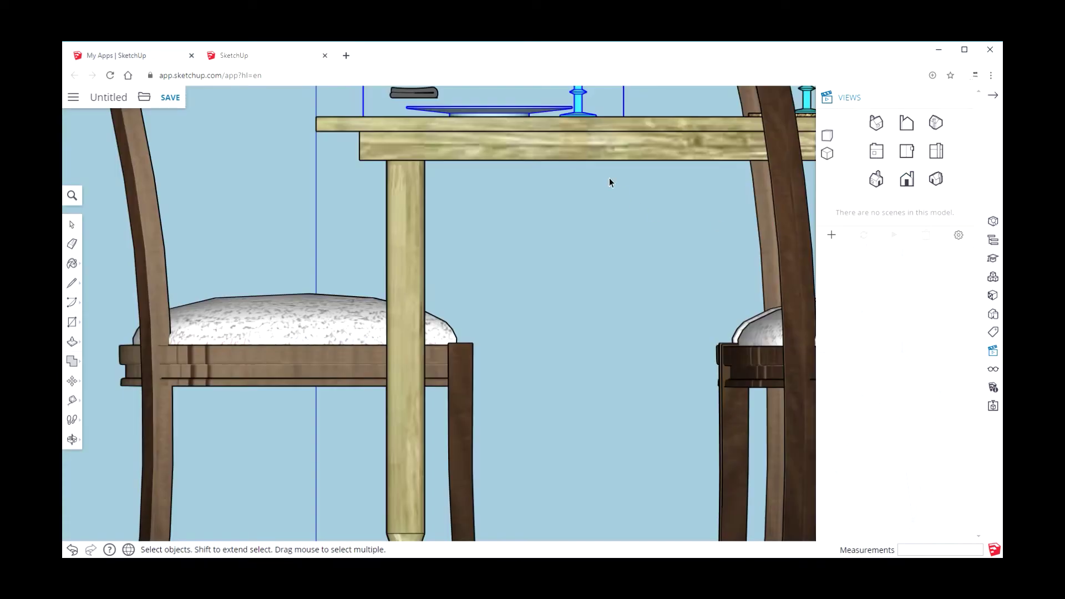
pyautogui.scroll(1, 476, 185)
pyautogui.scroll(-3, 477, 187)
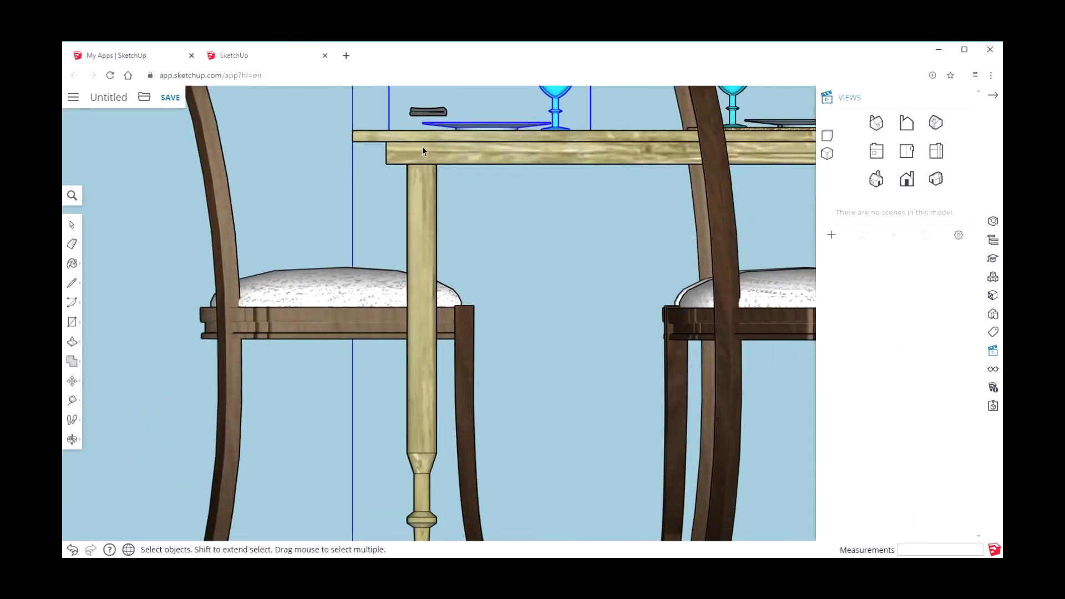
pyautogui.click(74, 382)
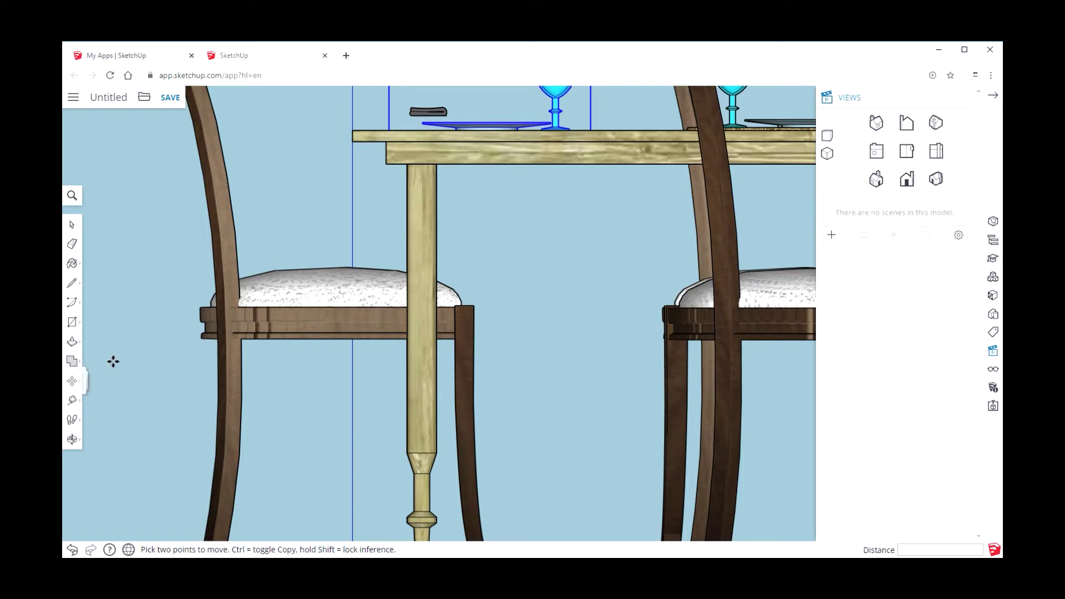
pyautogui.click(518, 134)
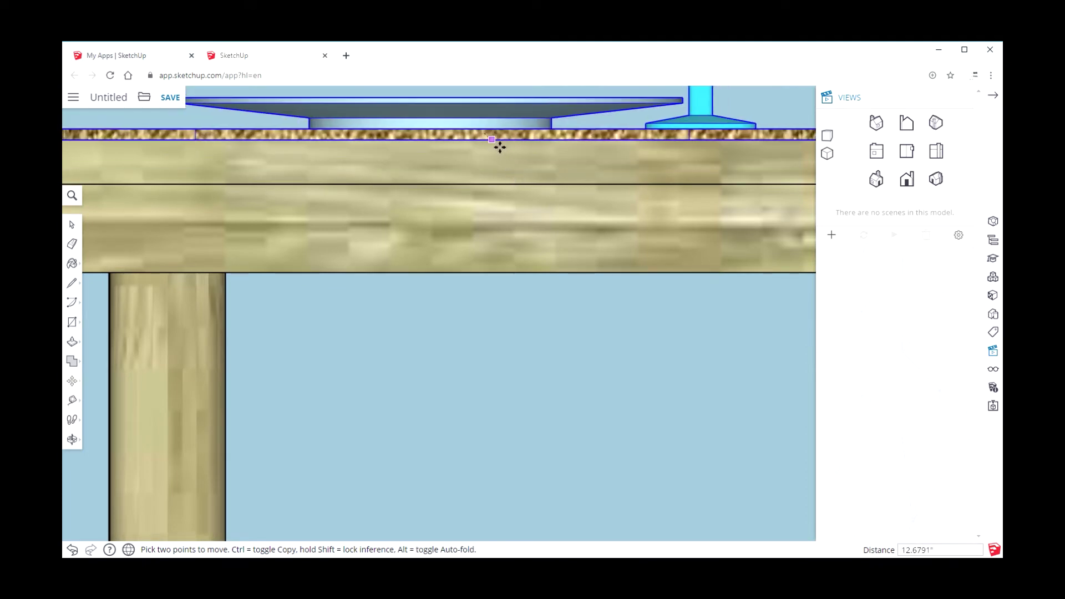
pyautogui.click(499, 147)
pyautogui.scroll(-5, 518, 256)
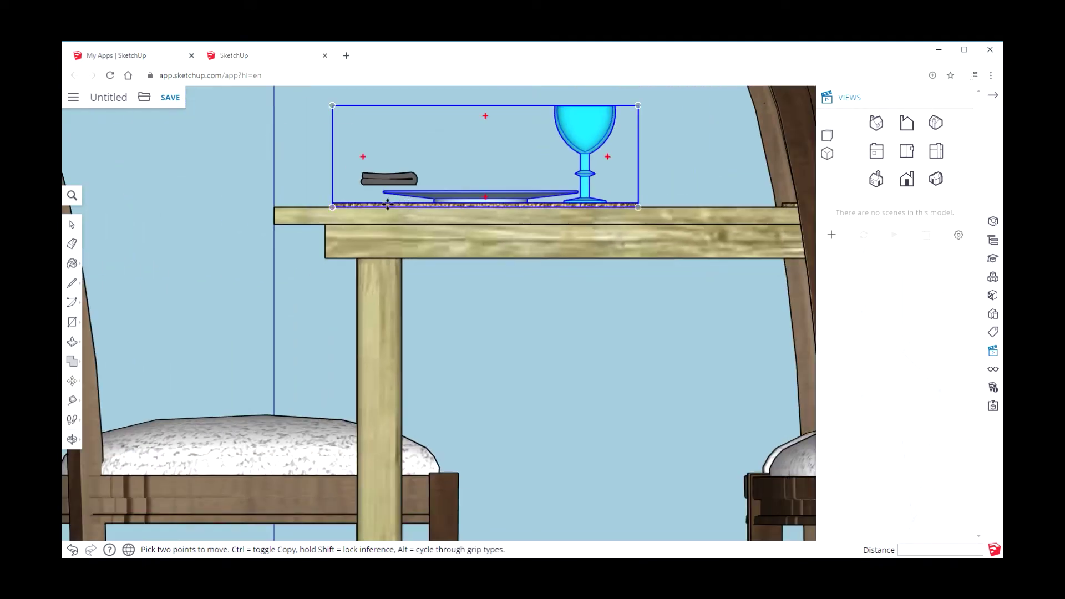
# Select the napkin floating above the left placemat and move it straight down 1" onto the mat's height
pyautogui.press('space')
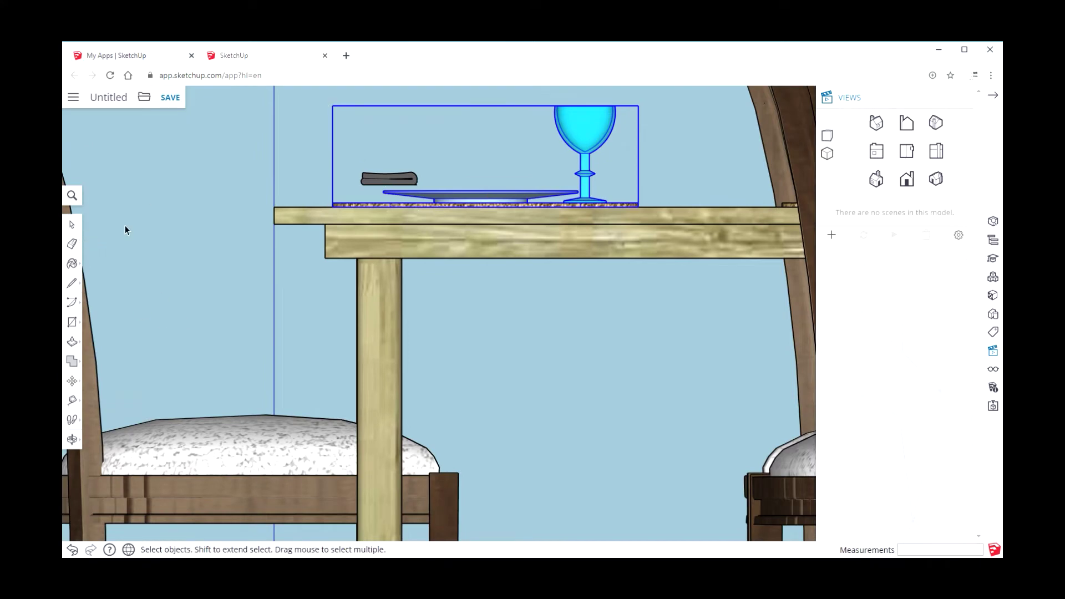
pyautogui.click(367, 184)
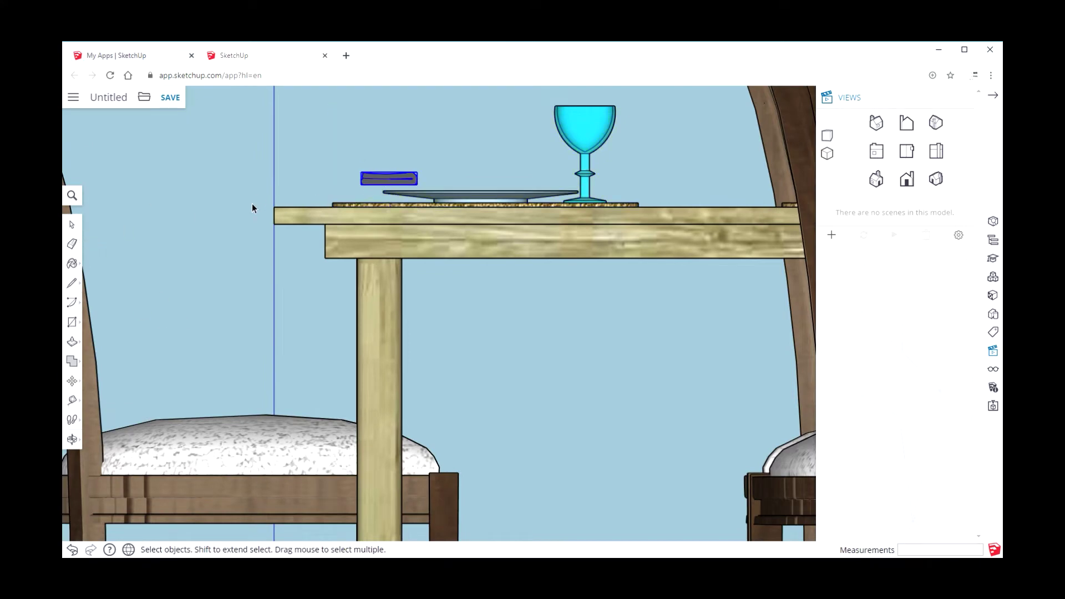
pyautogui.click(72, 382)
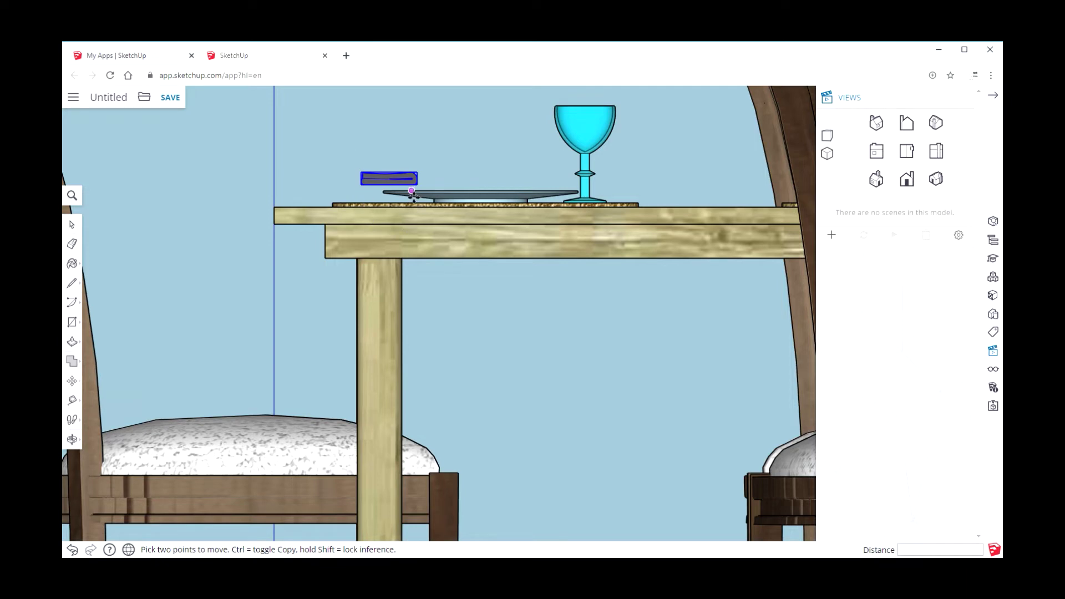
pyautogui.scroll(3, 414, 196)
pyautogui.click(377, 182)
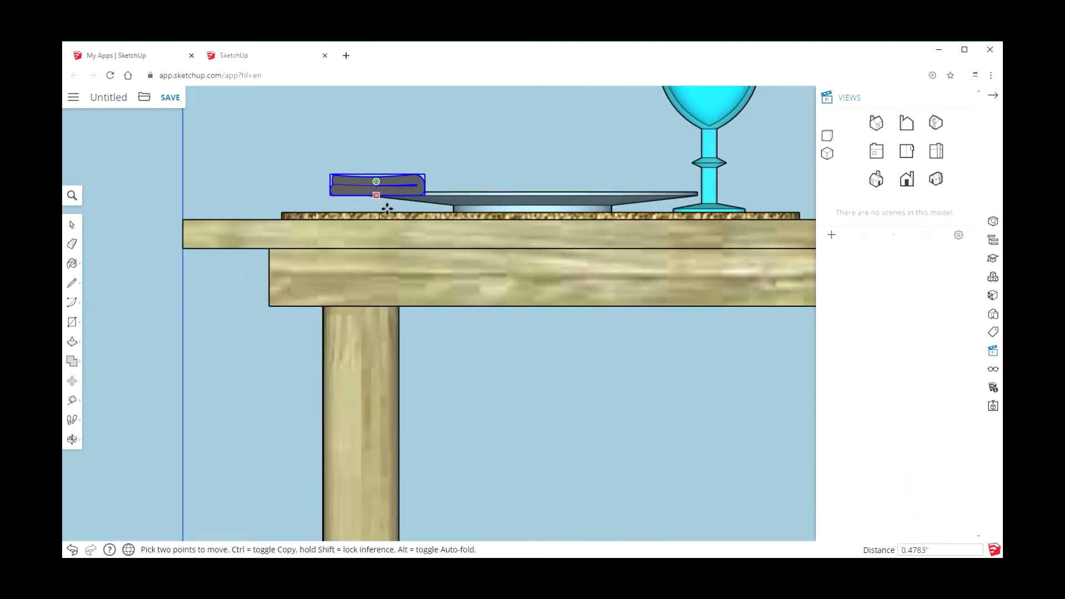
pyautogui.write('1')
pyautogui.press('Return')
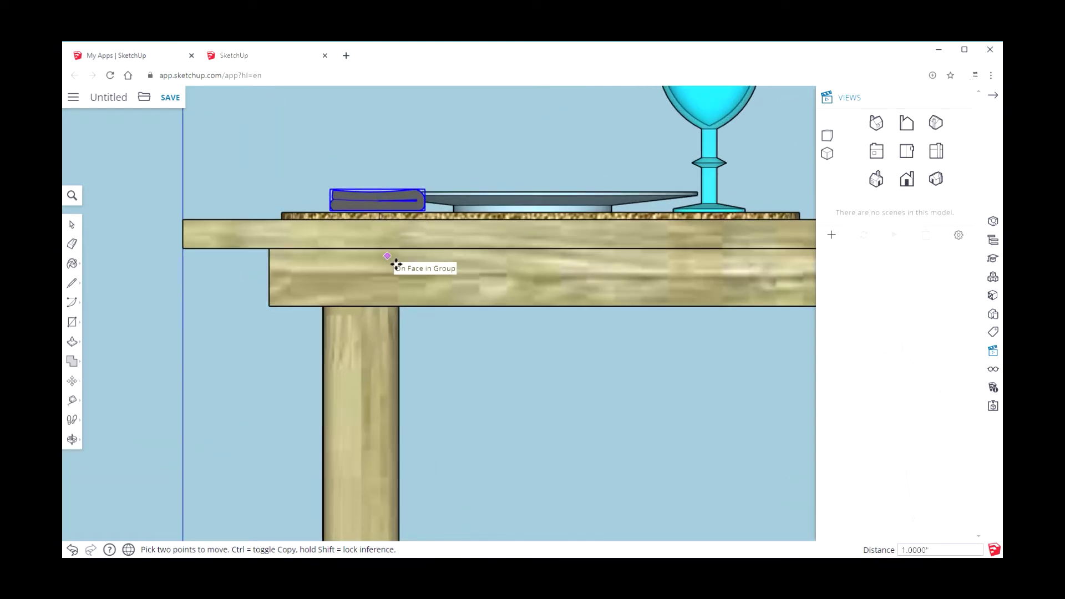
# In top view, rotate the napkin 90° clockwise about its front-right corner so it lies parallel to the table's long edge
pyautogui.scroll(-8, 396, 264)
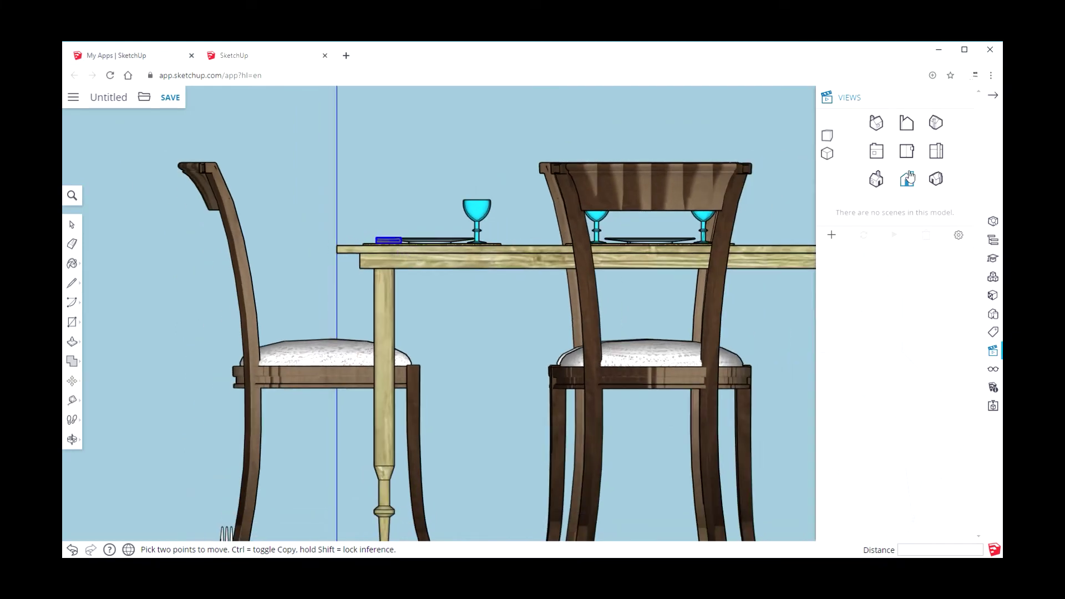
pyautogui.click(909, 175)
pyautogui.scroll(3, 586, 278)
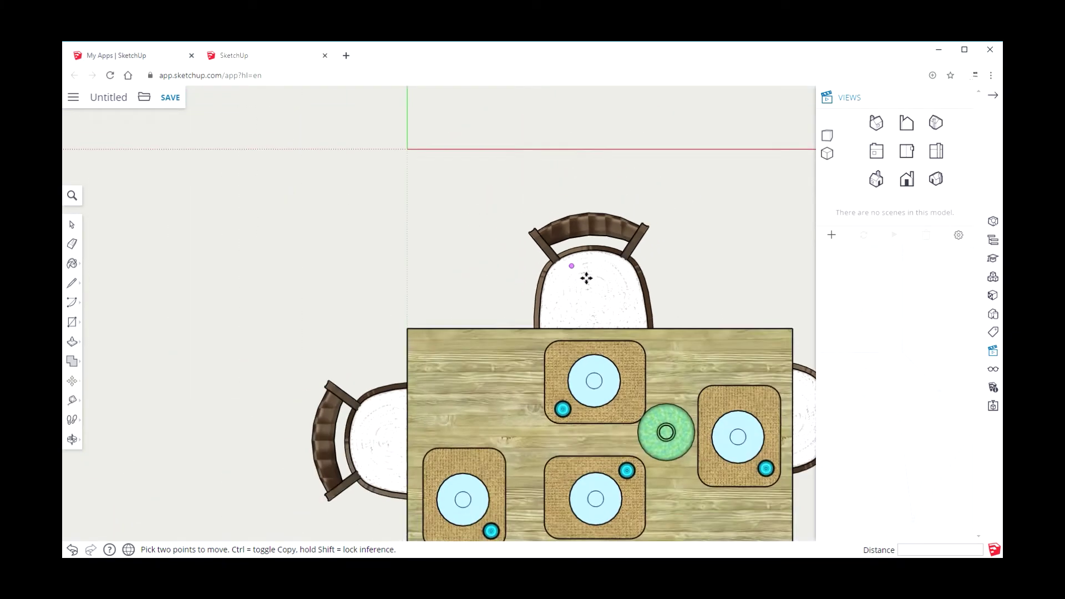
pyautogui.scroll(-2, 540, 361)
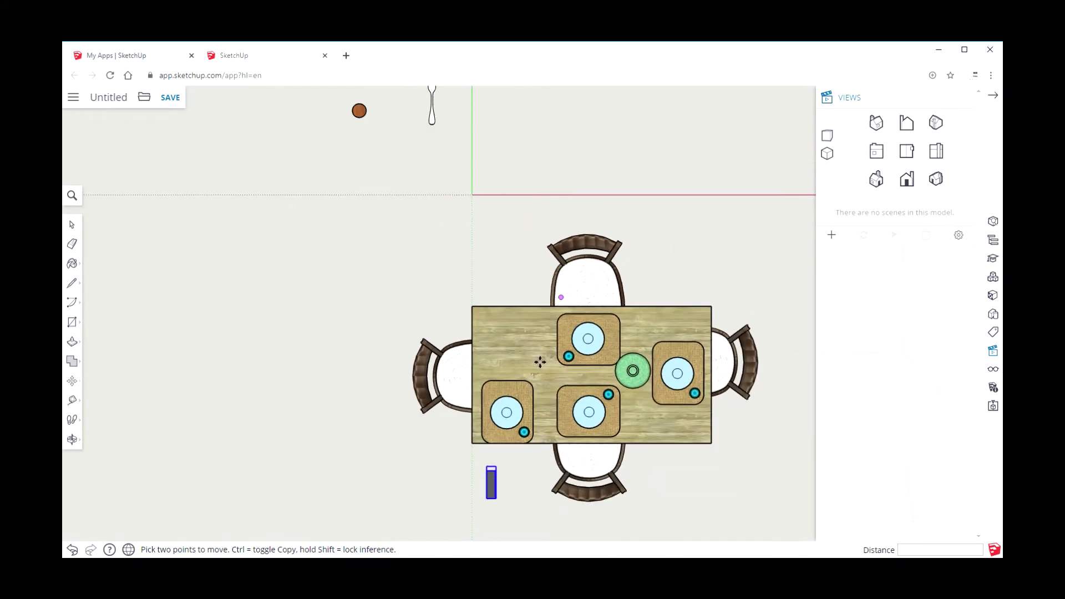
pyautogui.click(73, 382)
pyautogui.click(108, 382)
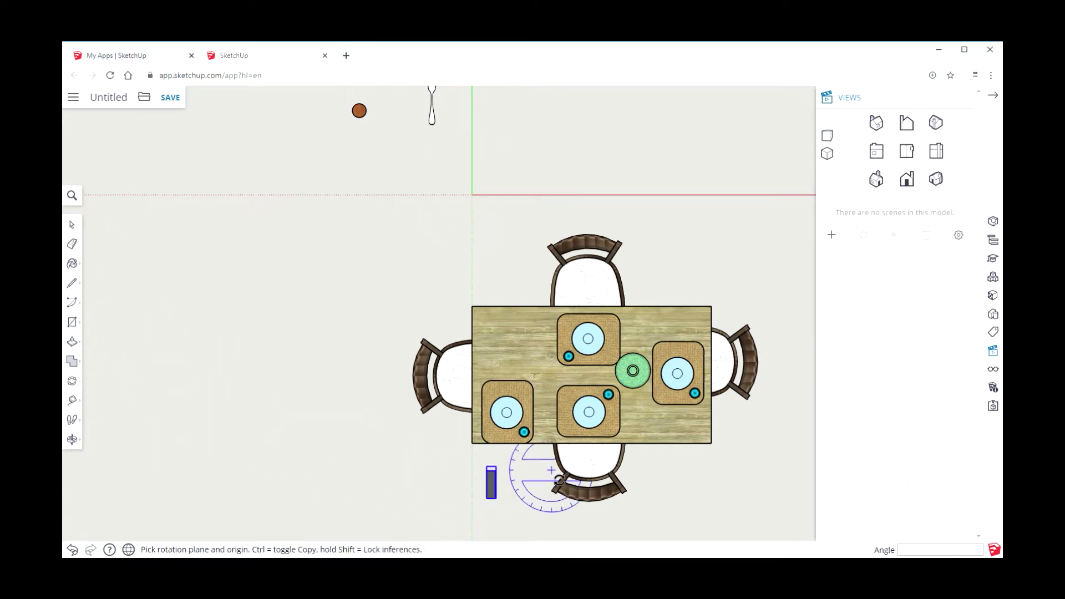
pyautogui.scroll(5, 511, 493)
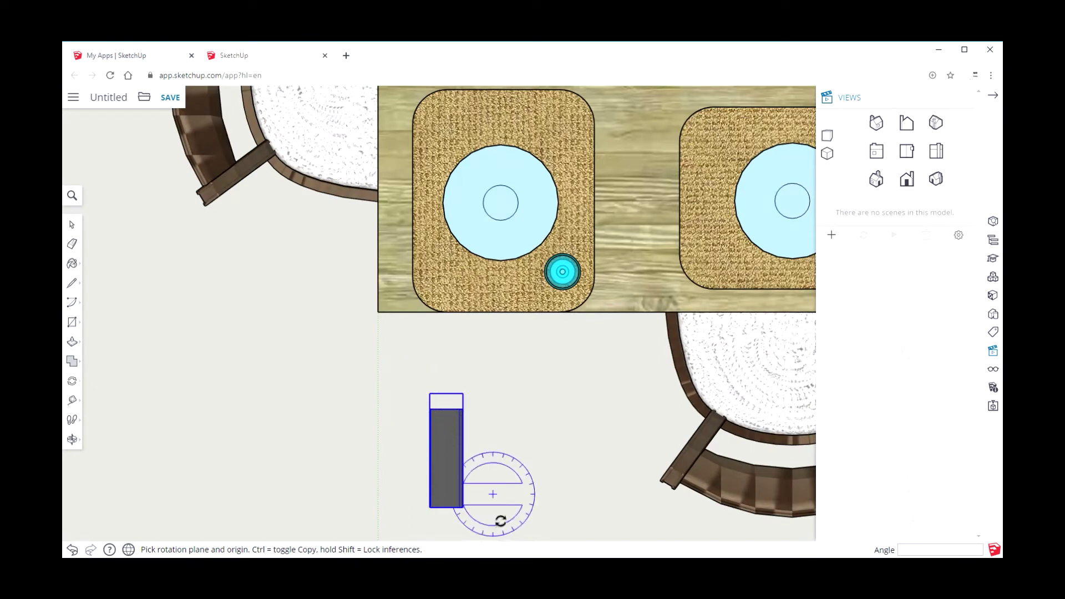
pyautogui.moveTo(430, 506); pyautogui.dragTo(437, 399)
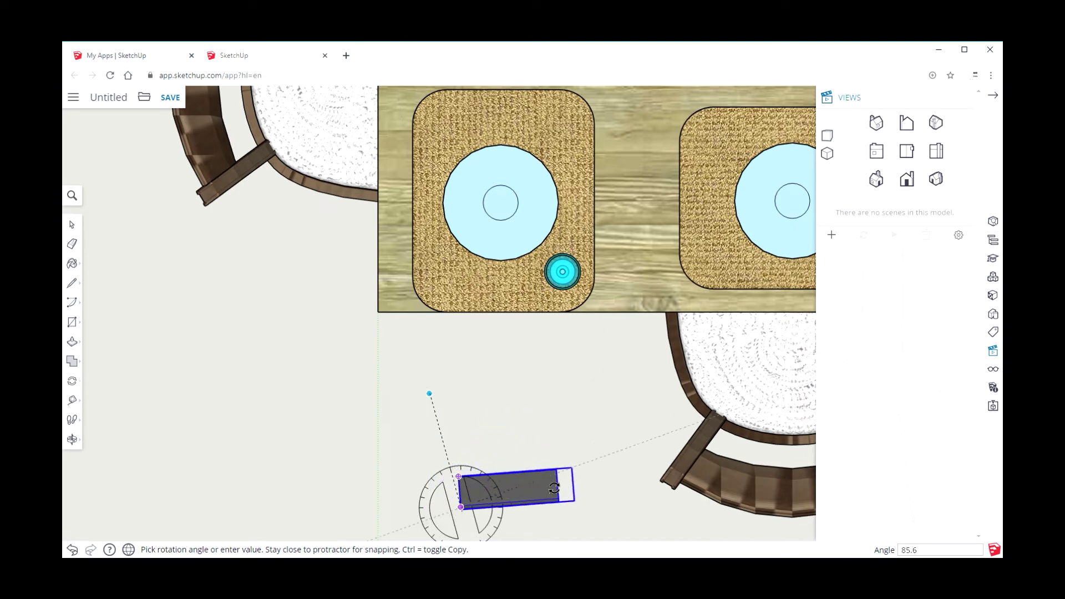
pyautogui.click(555, 491)
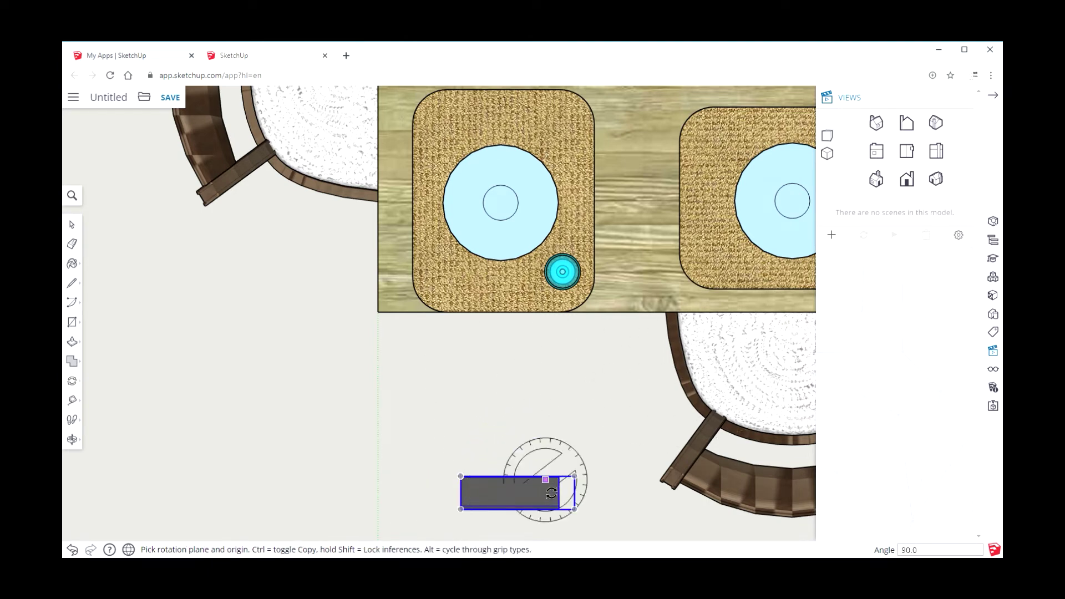
# In top view, move the napkin about 37.4" onto the left placemat, between the plate and the mat's far edge
pyautogui.click(72, 224)
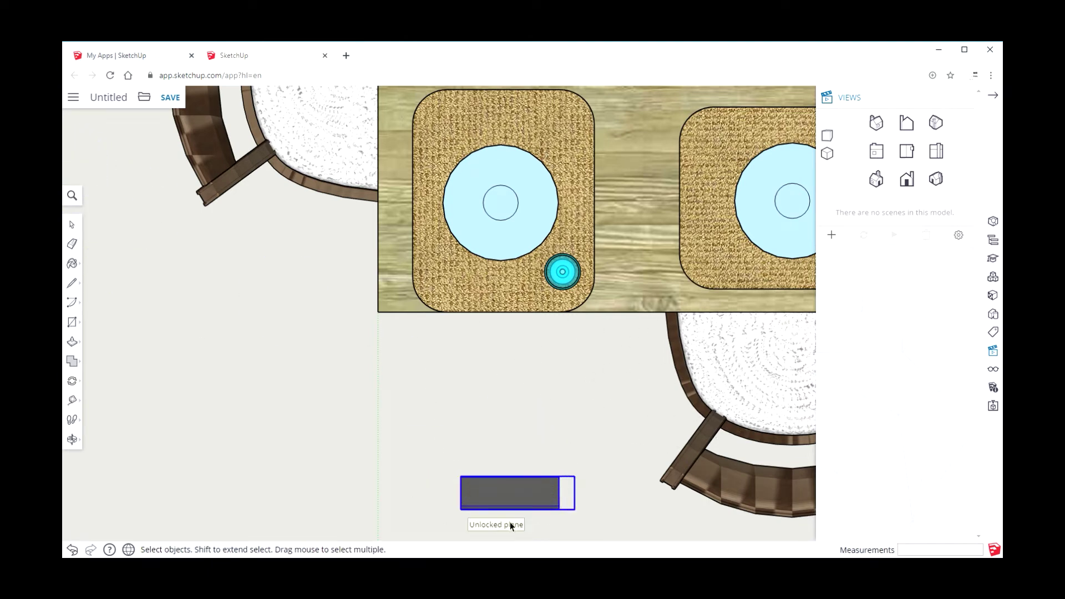
pyautogui.keyDown('shift'); pyautogui.click(519, 311); pyautogui.keyUp('shift')
pyautogui.keyDown('shift'); pyautogui.click(524, 495); pyautogui.keyUp('shift')
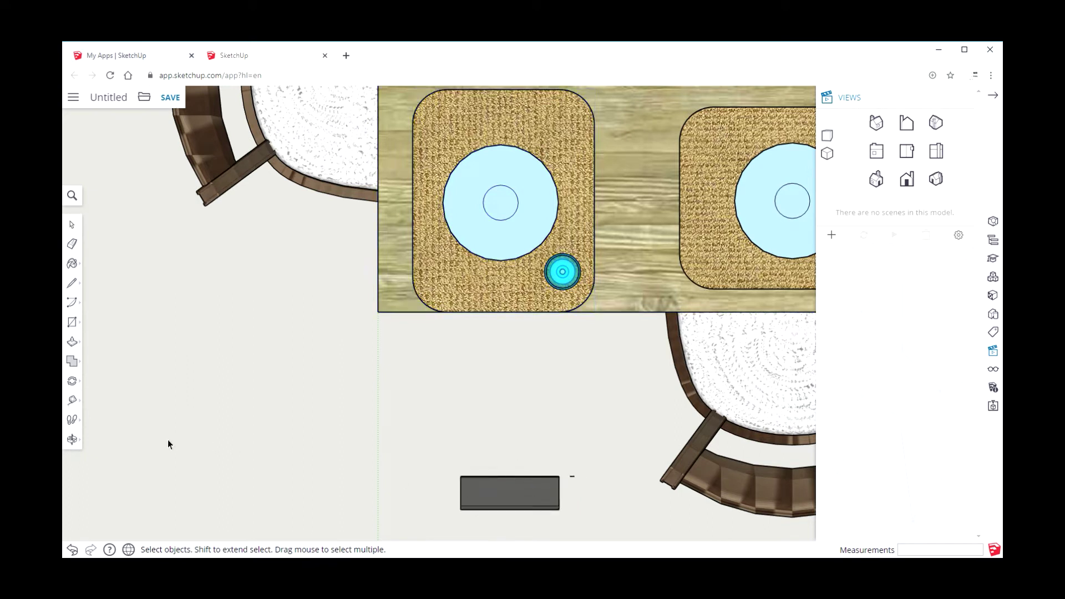
pyautogui.click(75, 378)
pyautogui.click(111, 339)
pyautogui.click(483, 501)
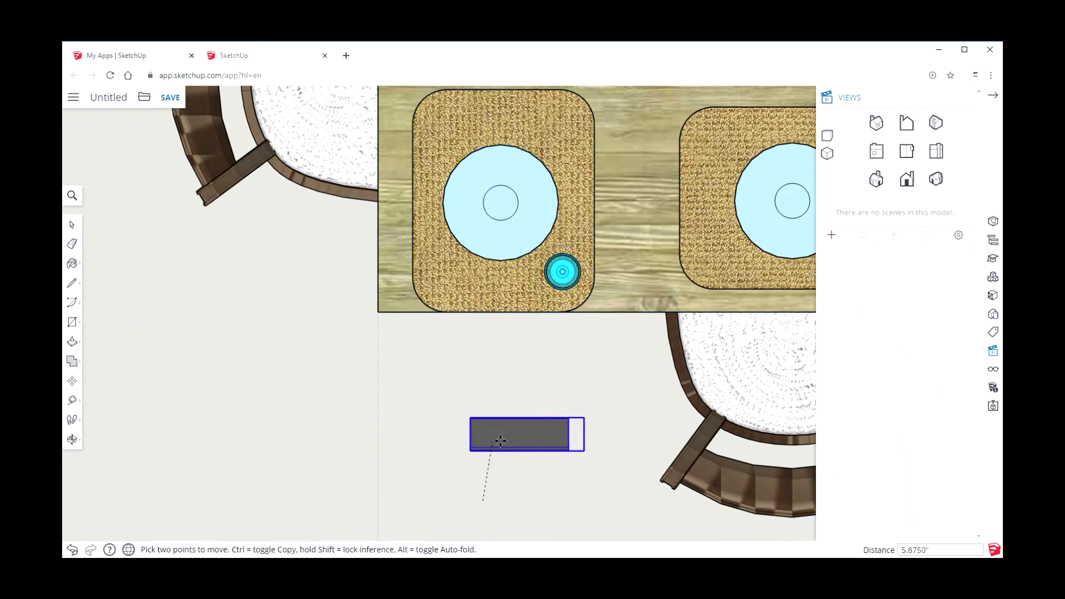
pyautogui.click(473, 130)
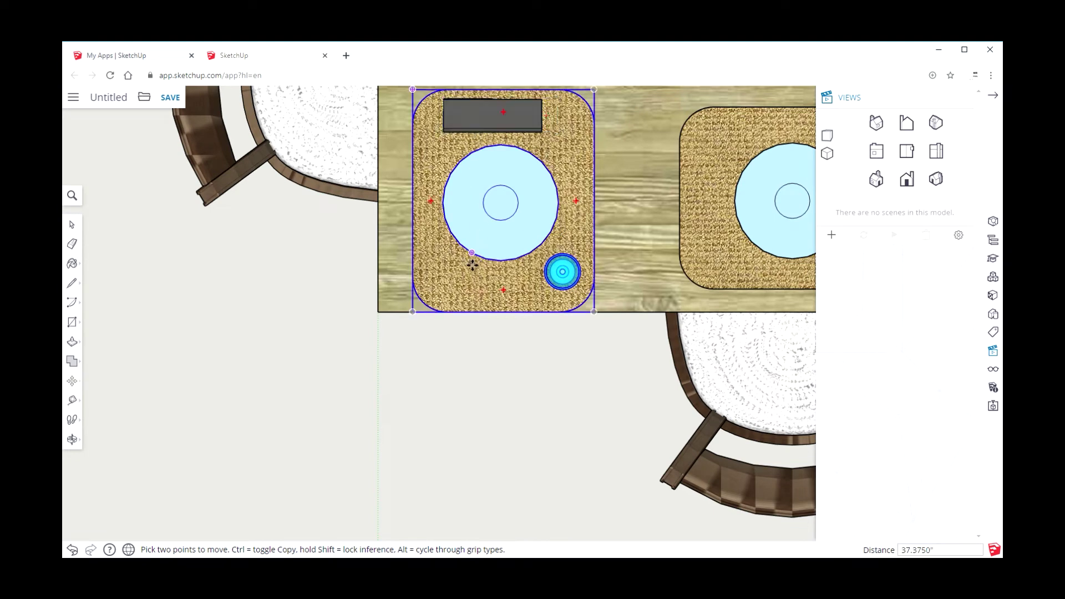
# Select the fork lying behind the table and move it about 139" in top view to just in front of the table's left end
pyautogui.scroll(-7, 468, 257)
pyautogui.scroll(-5, 359, 266)
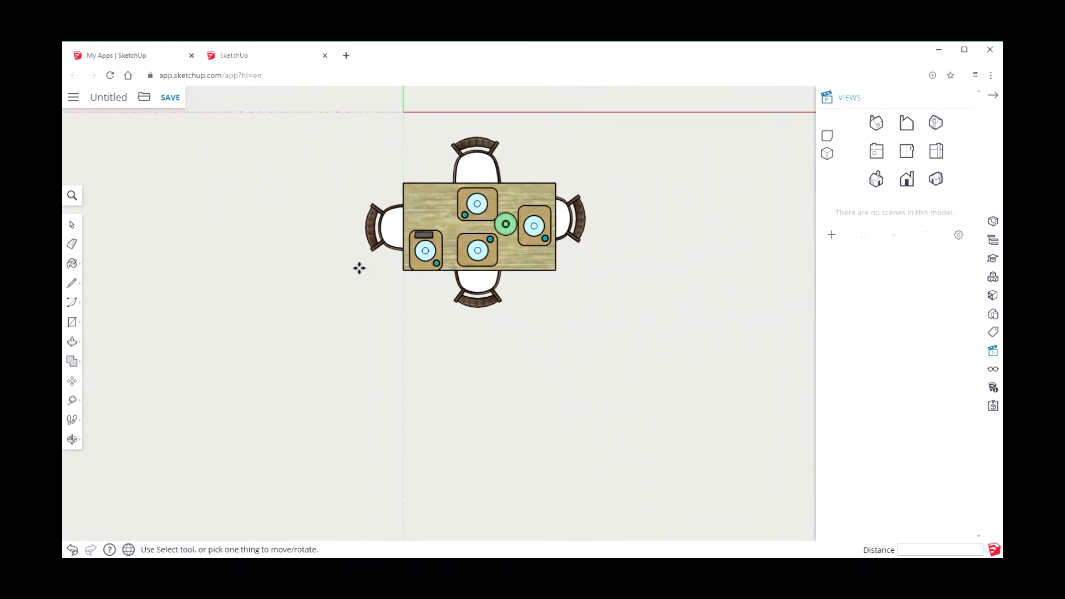
pyautogui.scroll(1, 327, 157)
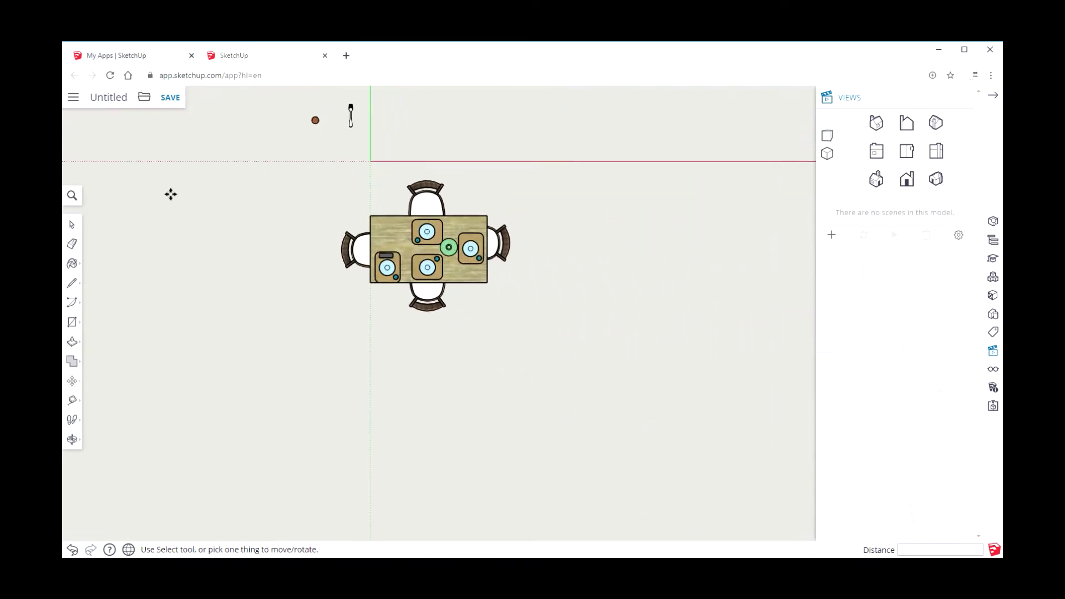
pyautogui.click(73, 227)
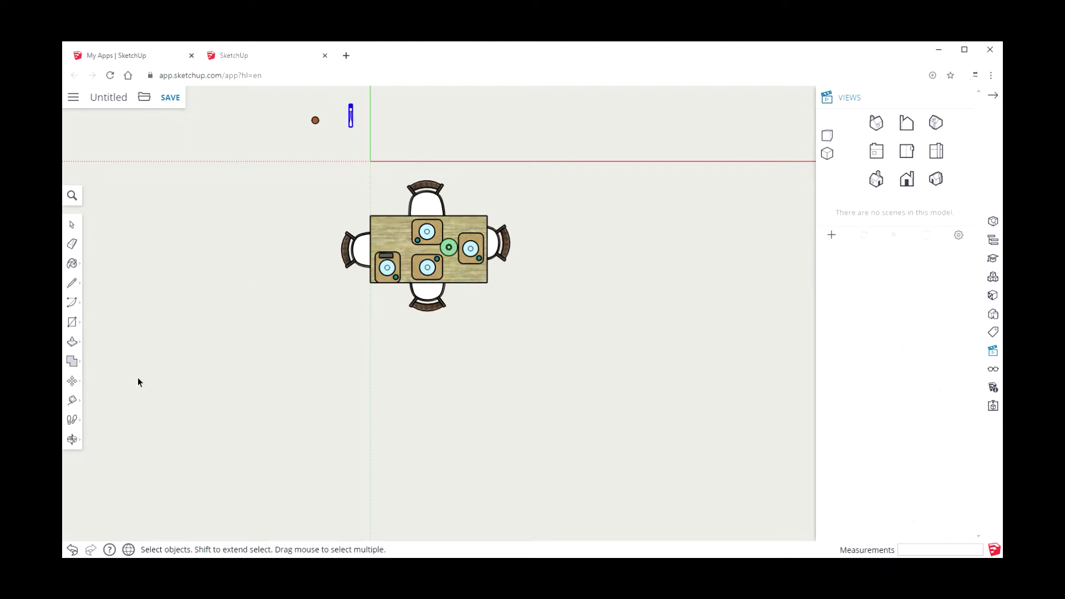
pyautogui.click(81, 382)
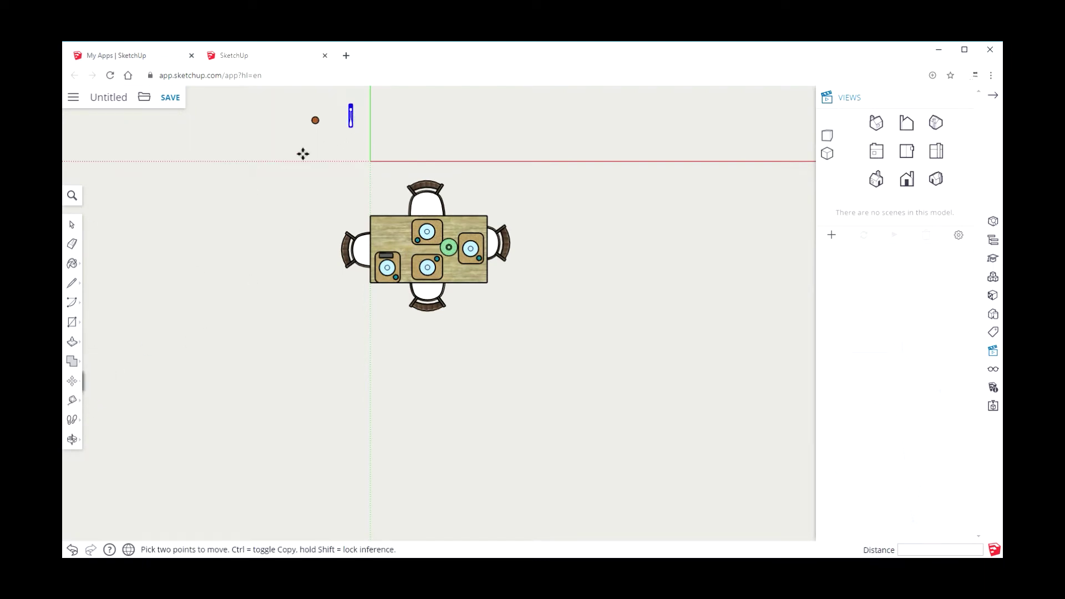
pyautogui.click(359, 124)
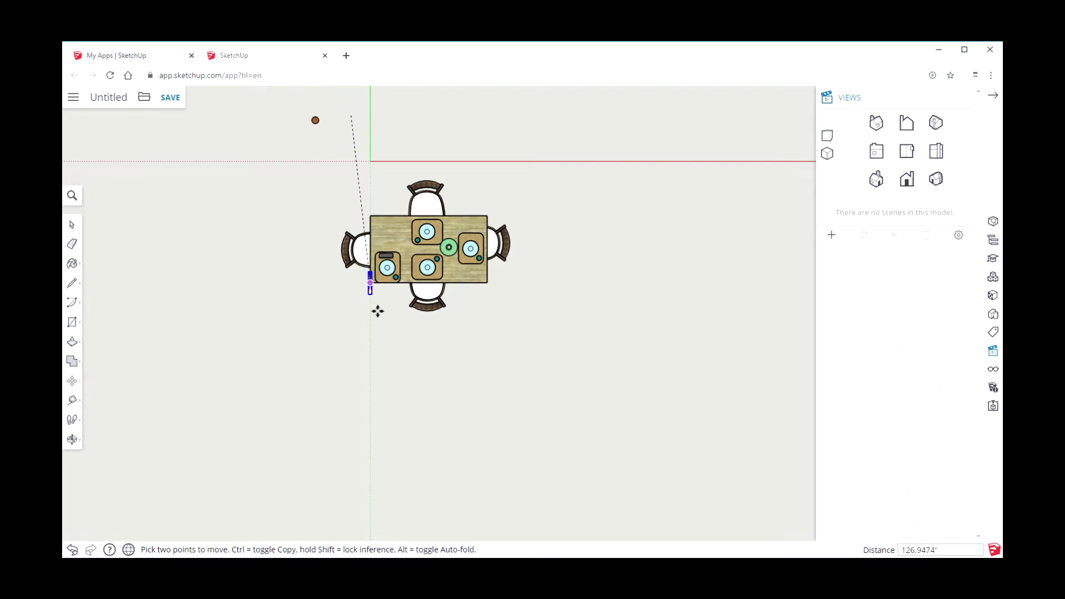
# In front view, raise the fork from the floor to just above the tabletop at the left place setting
pyautogui.click(907, 180)
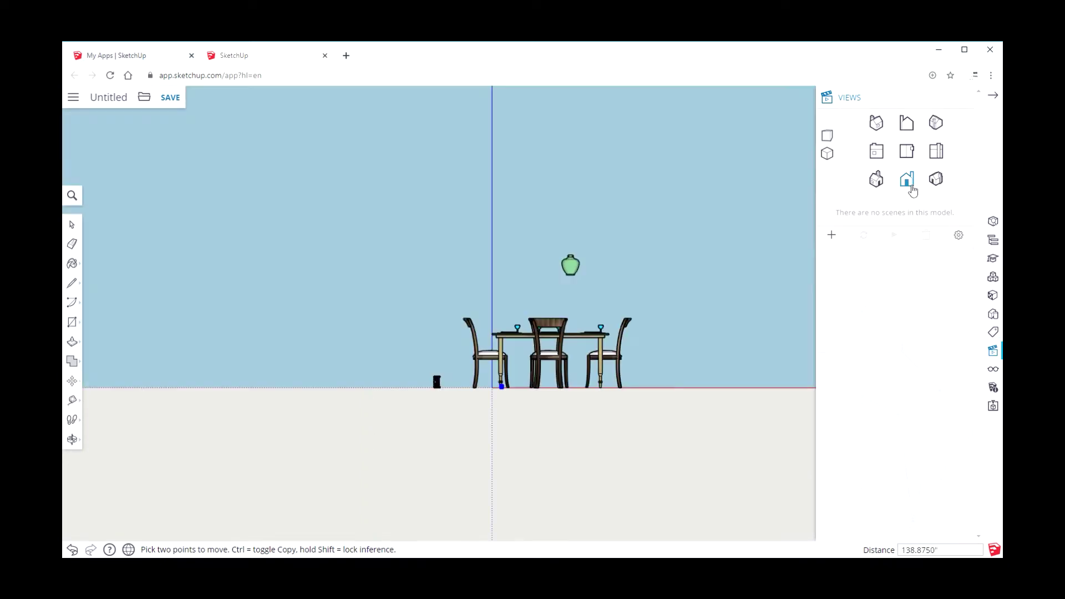
pyautogui.scroll(5, 496, 403)
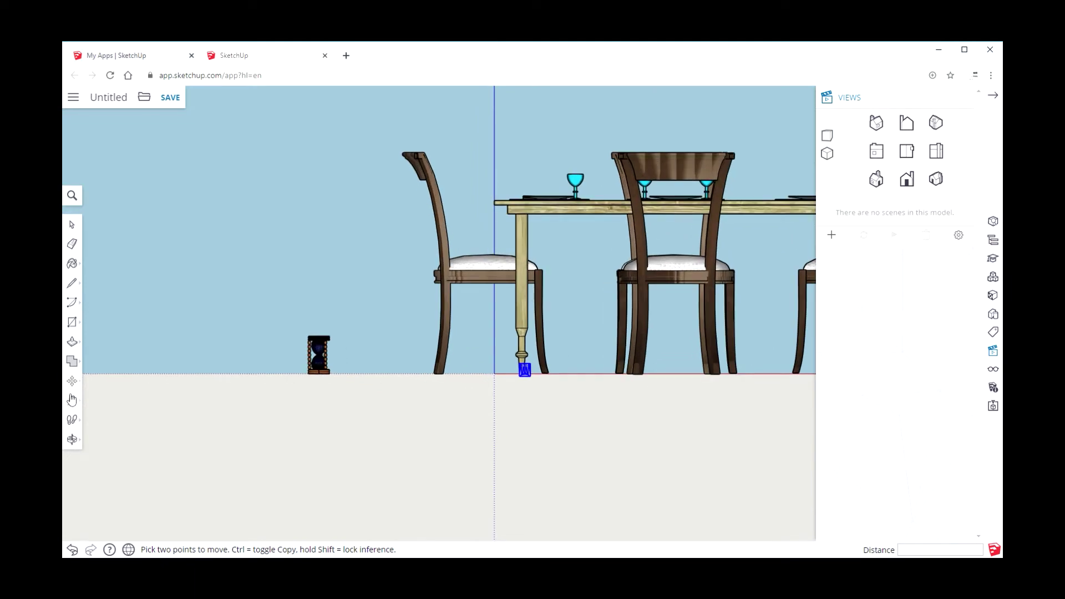
pyautogui.scroll(-2, 540, 387)
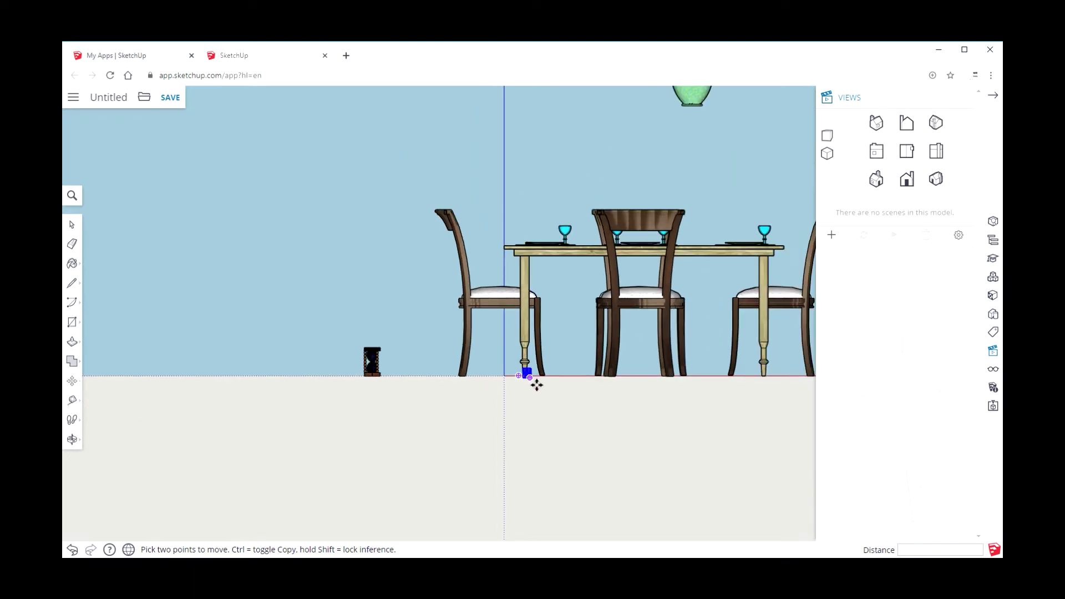
pyautogui.scroll(1, 534, 389)
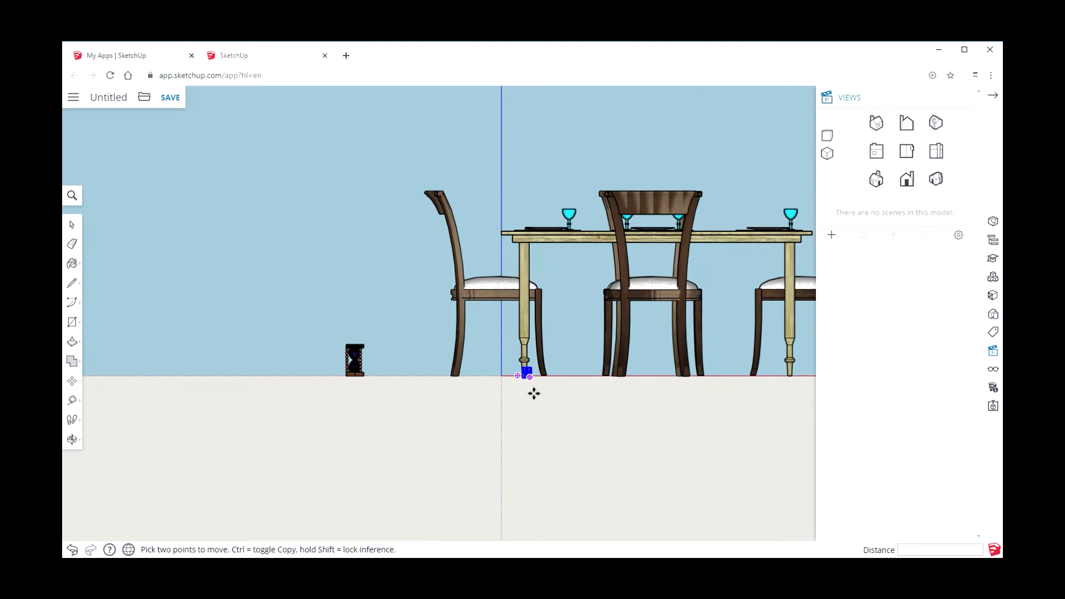
pyautogui.scroll(1, 535, 389)
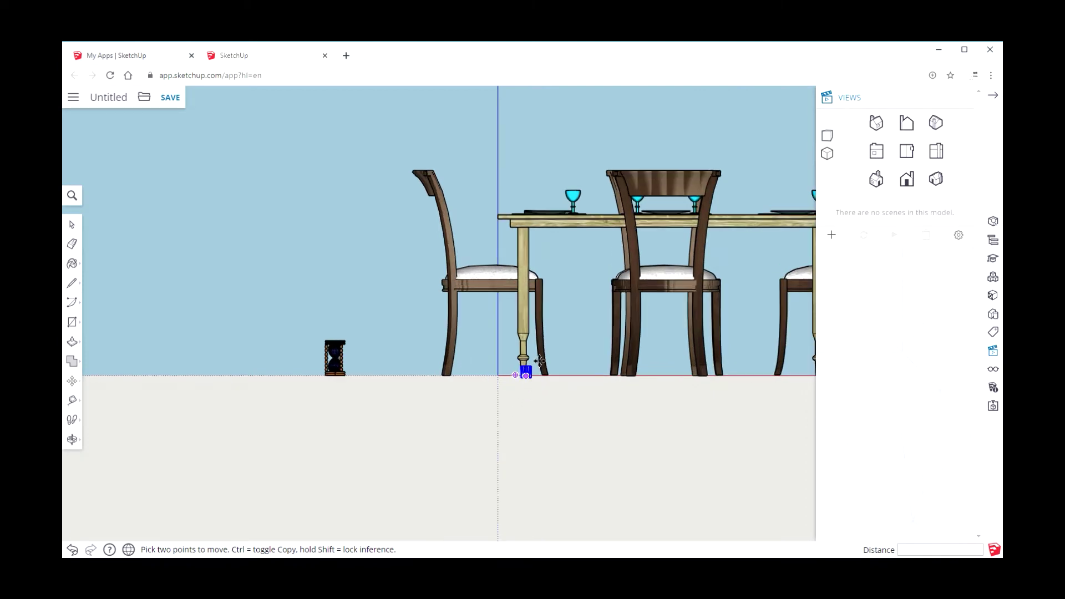
pyautogui.scroll(1, 533, 385)
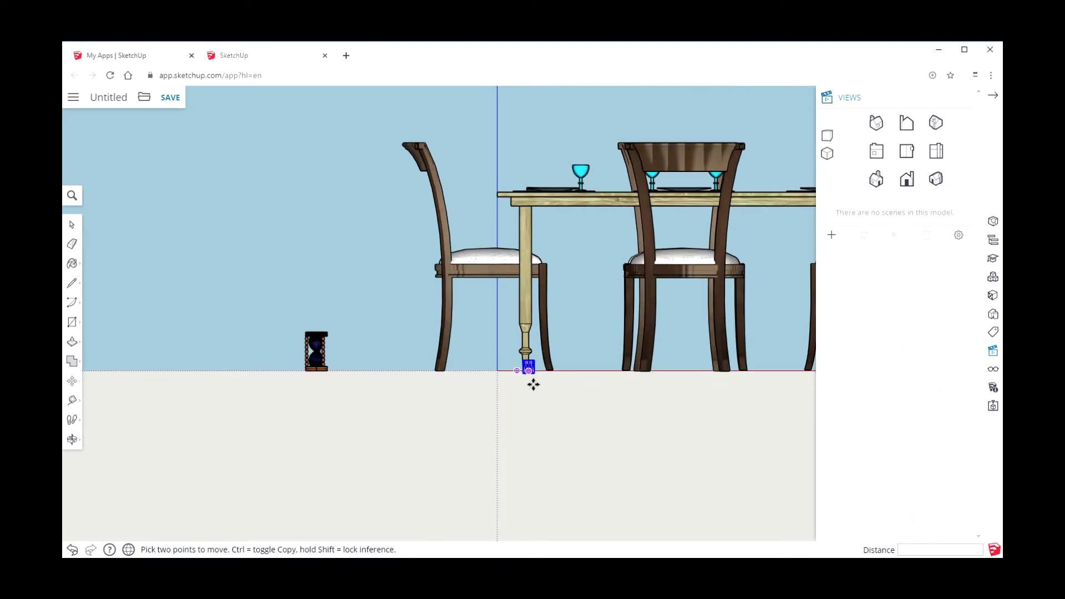
pyautogui.click(543, 343)
pyautogui.scroll(-1, 543, 343)
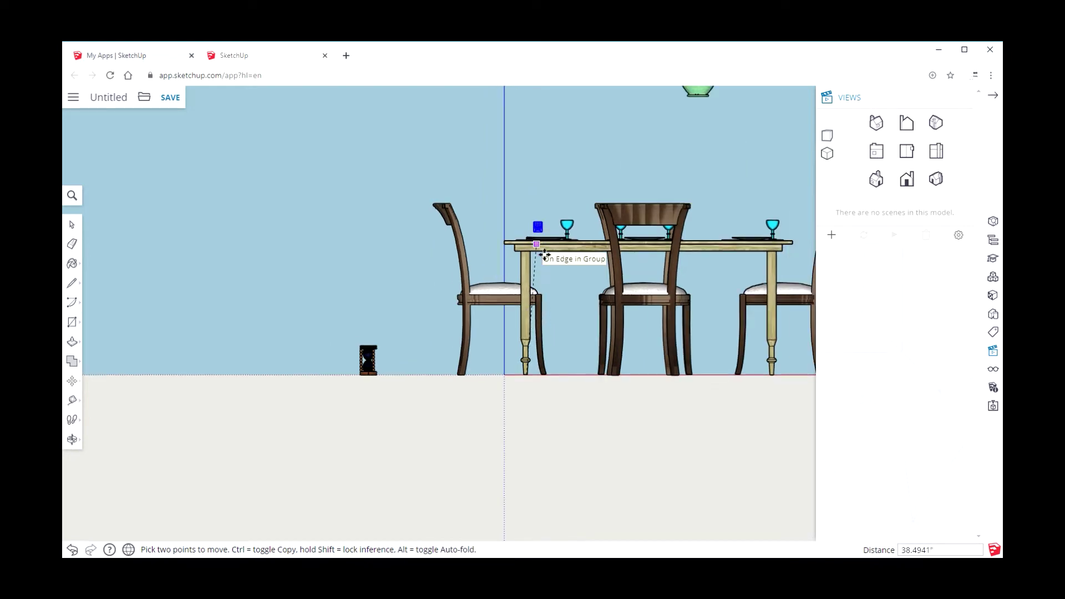
pyautogui.click(545, 254)
# Lower the fork 2.25" diagonally so its base sits at the height of the napkin's top
pyautogui.scroll(6, 547, 249)
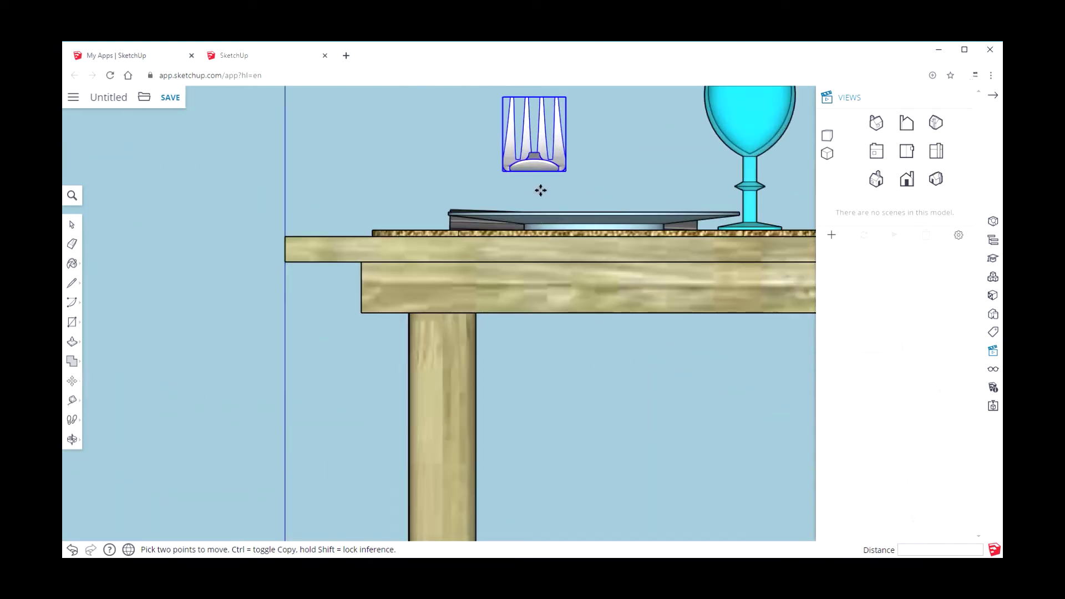
pyautogui.click(535, 174)
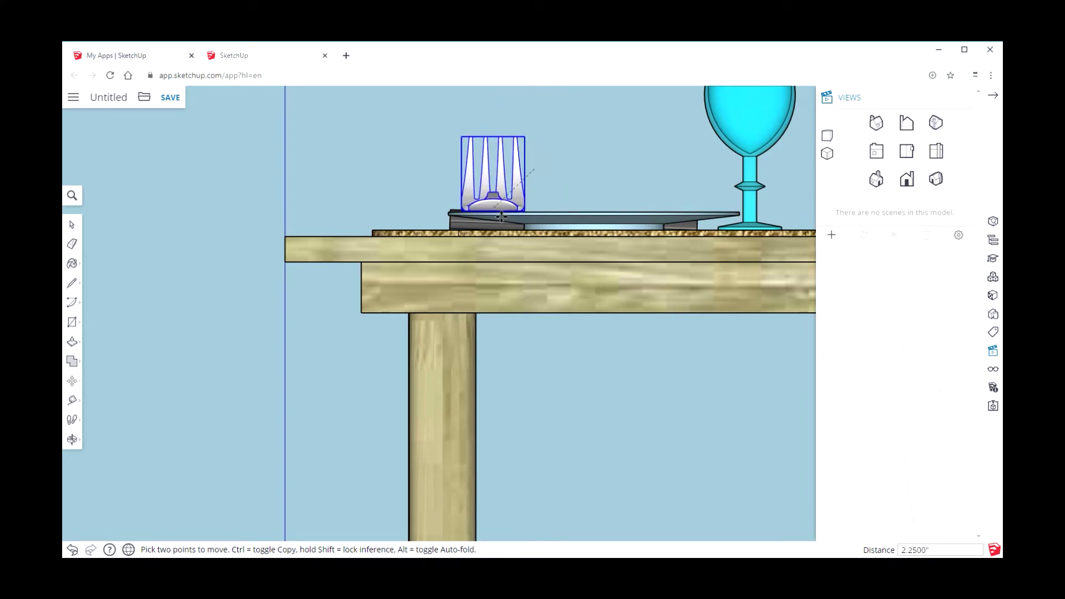
pyautogui.click(494, 218)
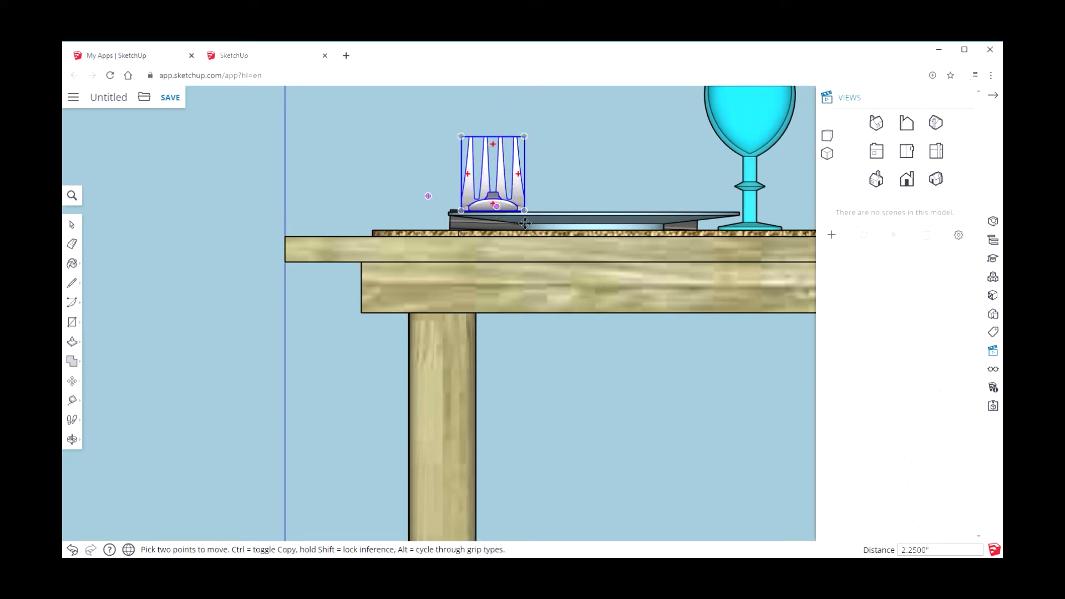
# In top view, try to place the fork across the napkin on the left placemat
pyautogui.click(907, 155)
pyautogui.scroll(-5, 602, 344)
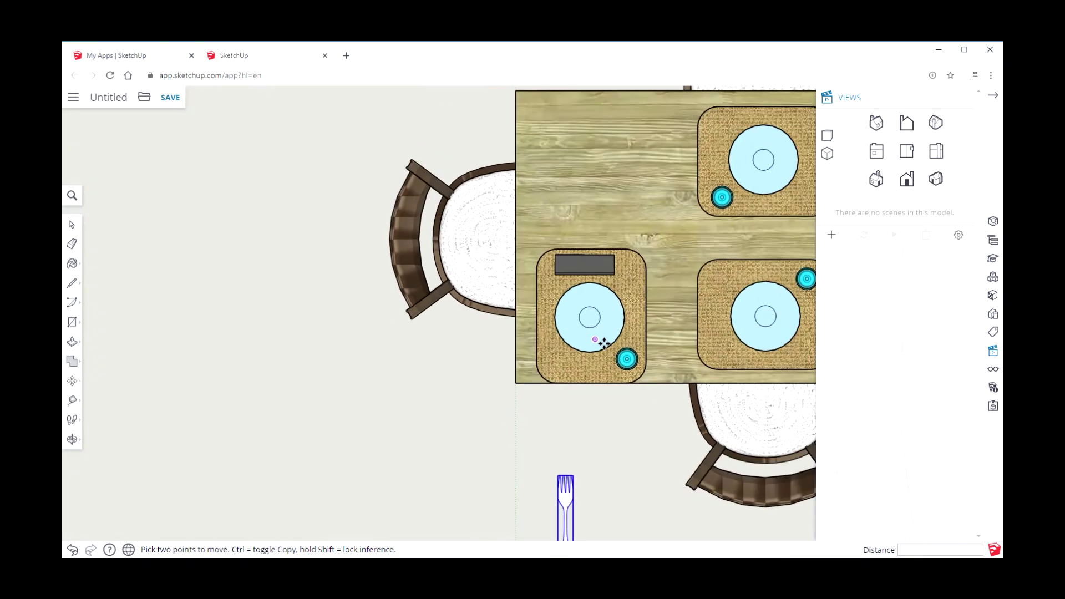
pyautogui.scroll(-3, 599, 341)
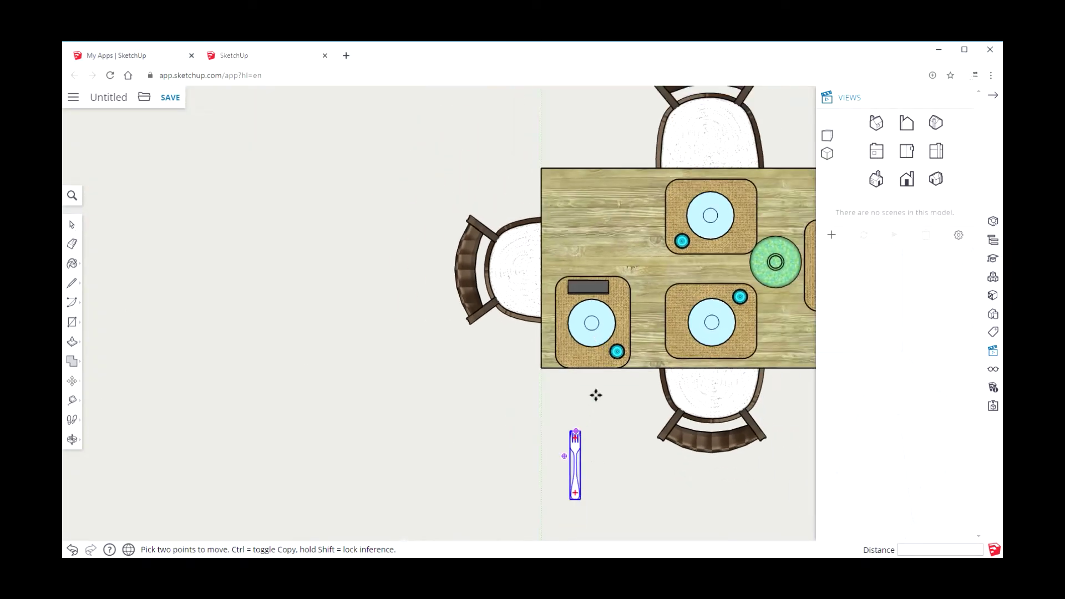
pyautogui.moveTo(587, 442); pyautogui.dragTo(603, 367)
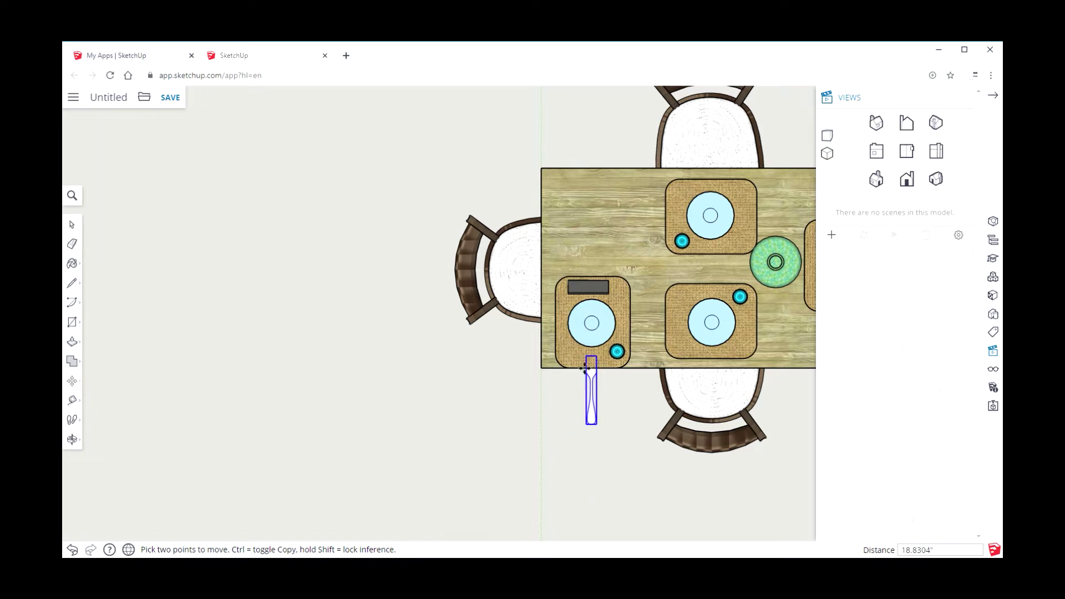
pyautogui.click(599, 290)
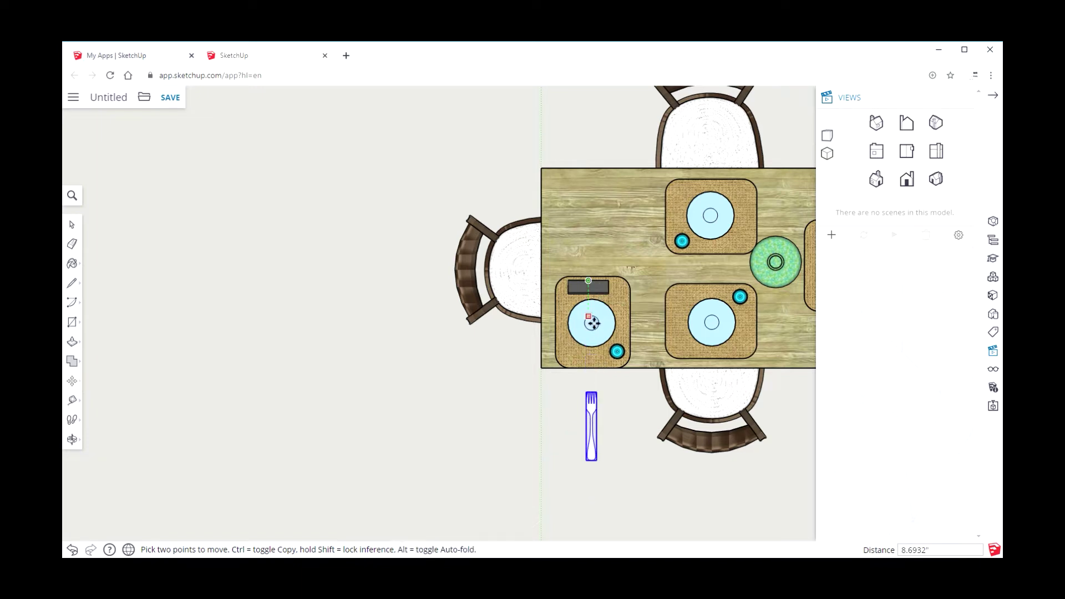
pyautogui.click(602, 207)
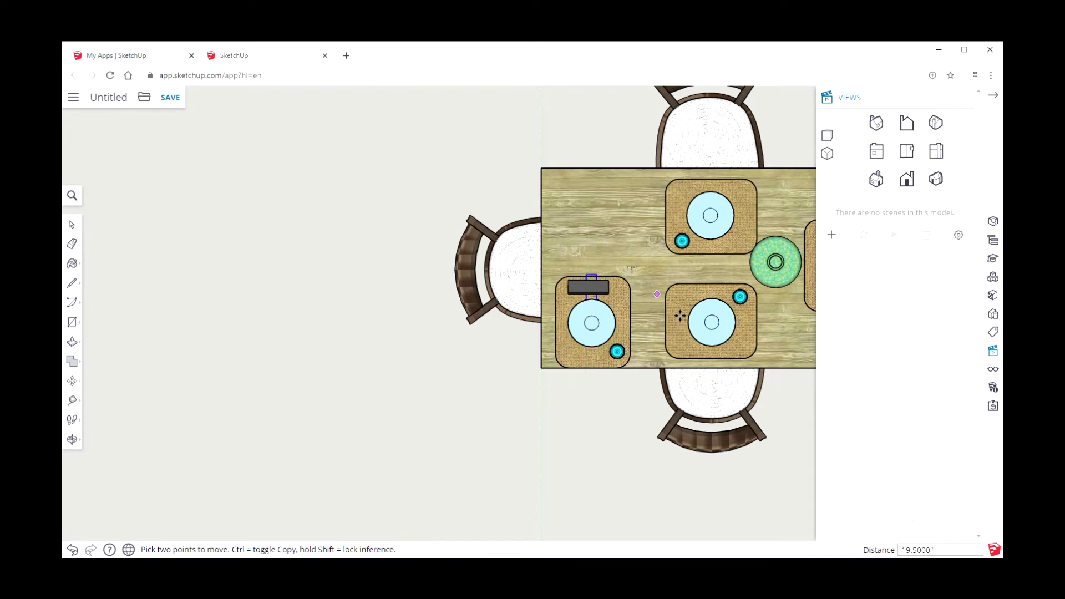
pyautogui.click(909, 180)
pyautogui.scroll(-3, 388, 435)
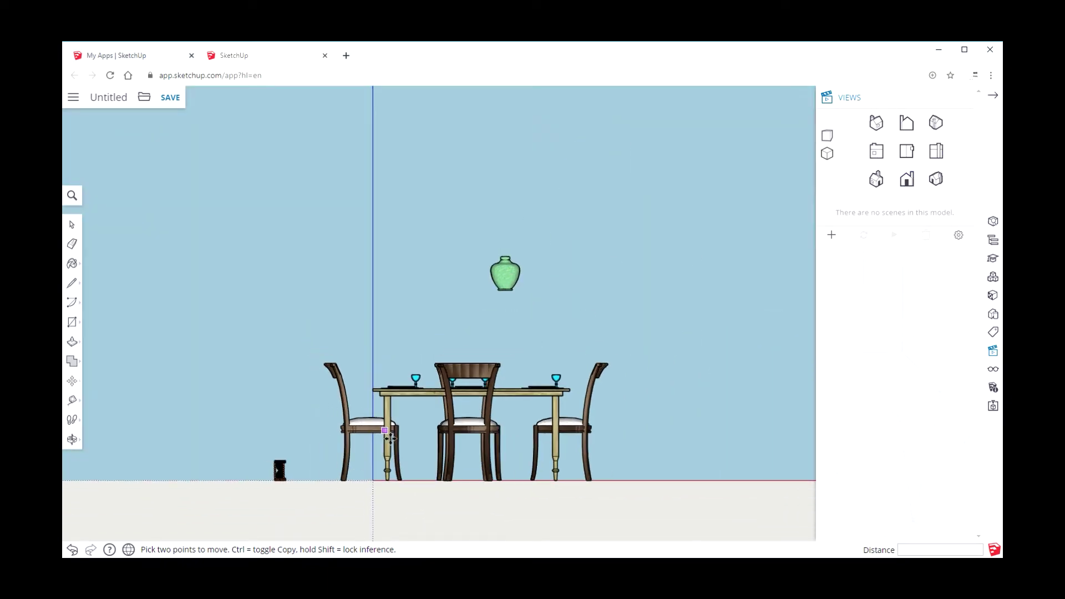
pyautogui.scroll(5, 413, 505)
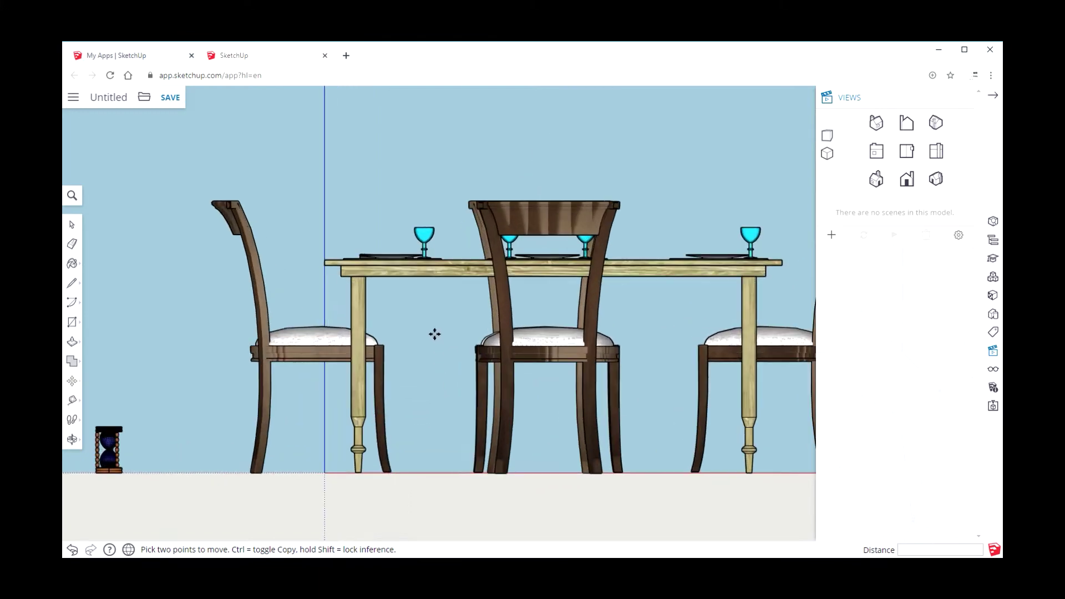
pyautogui.scroll(2, 397, 268)
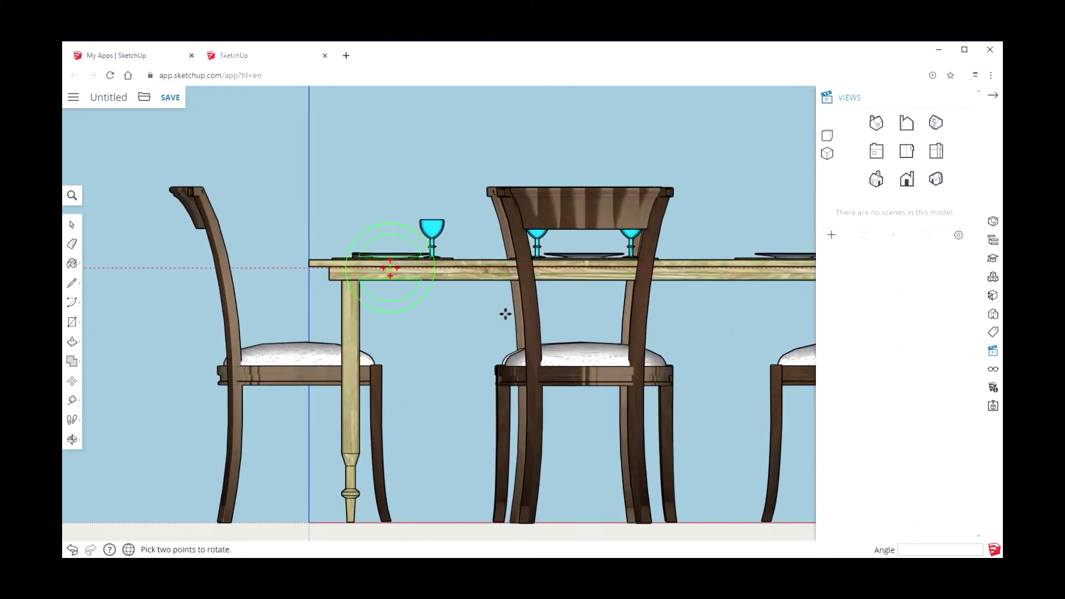
pyautogui.click(907, 152)
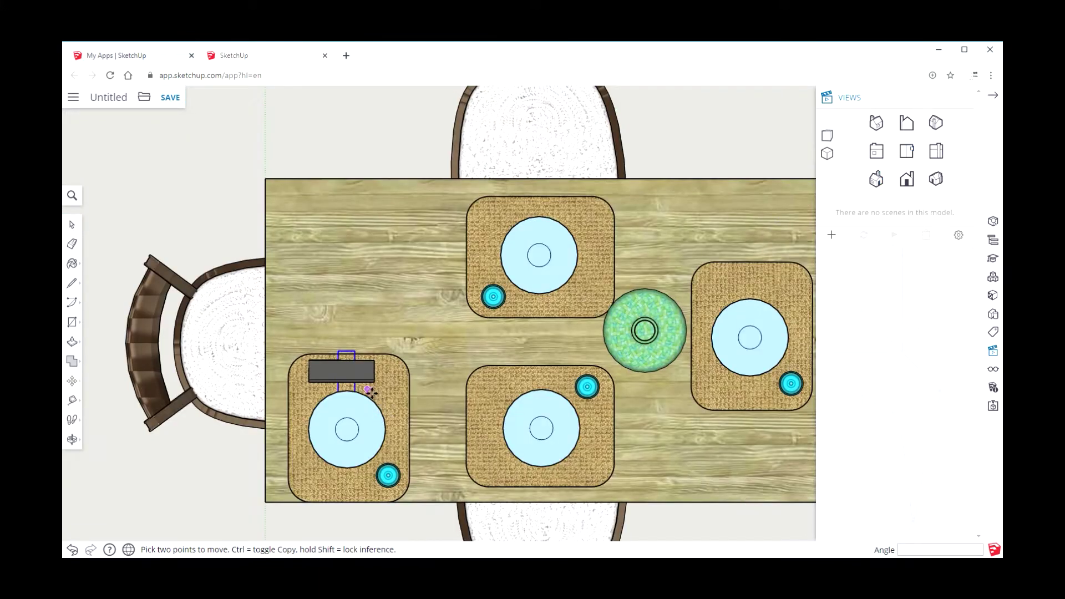
# Move the fork 25" away from the napkin to the open area beyond the table's left end, in front of the chair
pyautogui.click(73, 227)
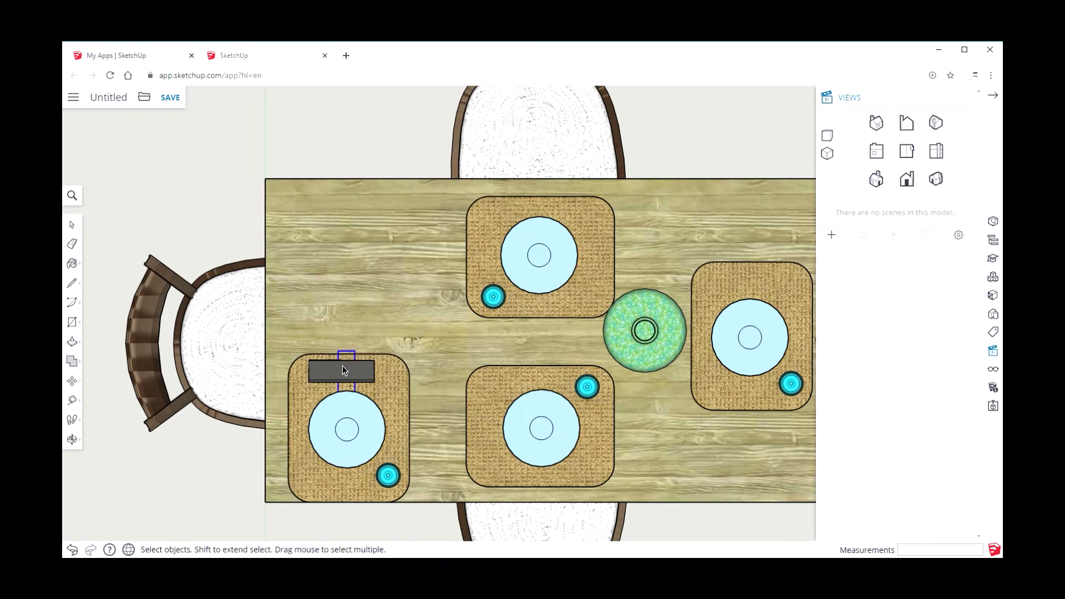
pyautogui.click(347, 360)
pyautogui.doubleClick(349, 374)
pyautogui.click(73, 386)
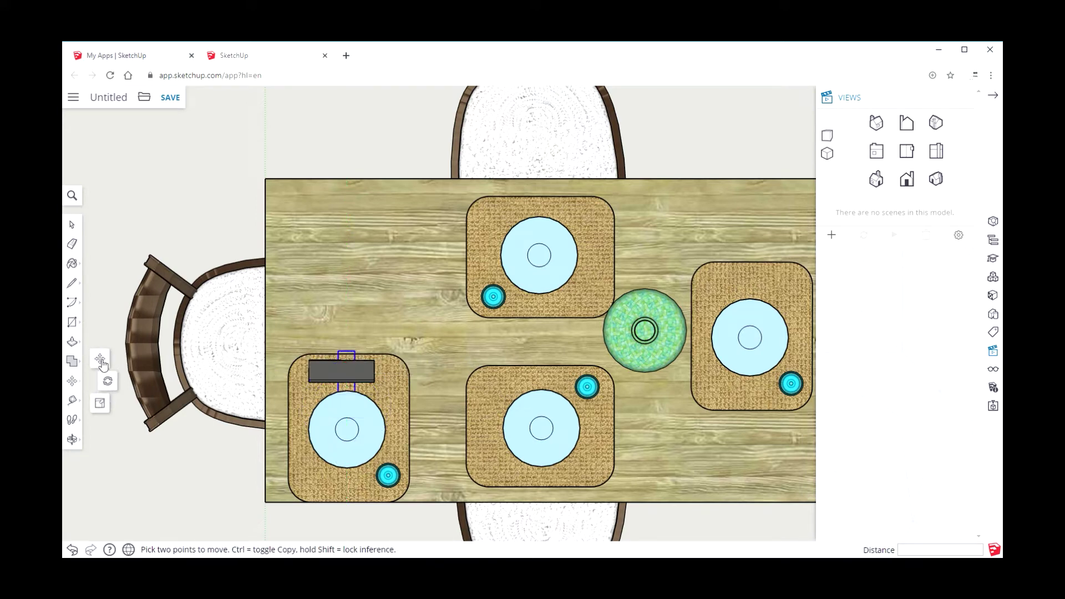
pyautogui.click(100, 360)
pyautogui.click(353, 363)
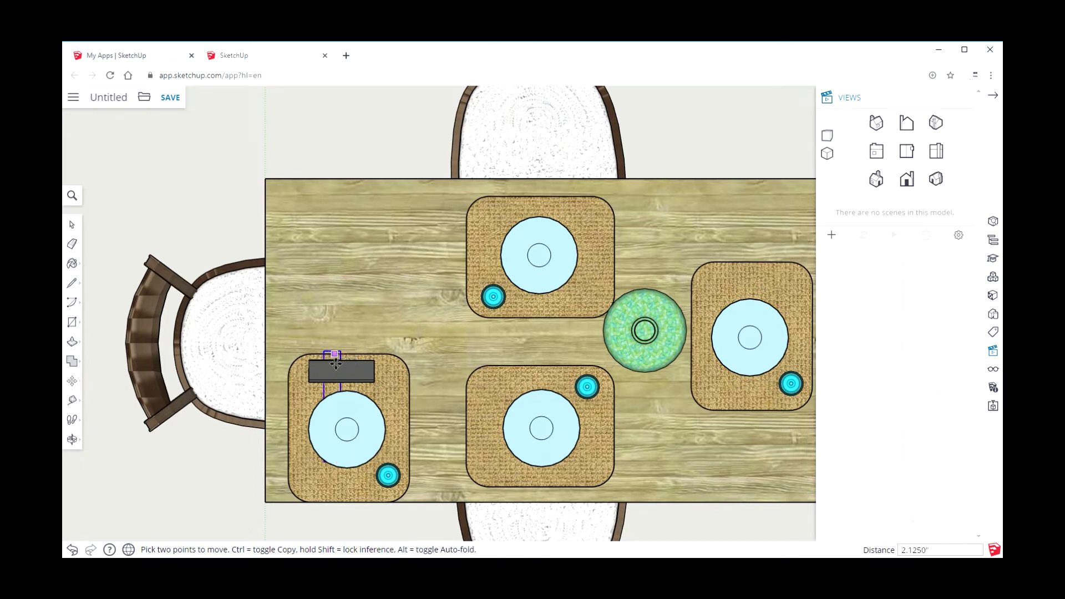
pyautogui.click(206, 439)
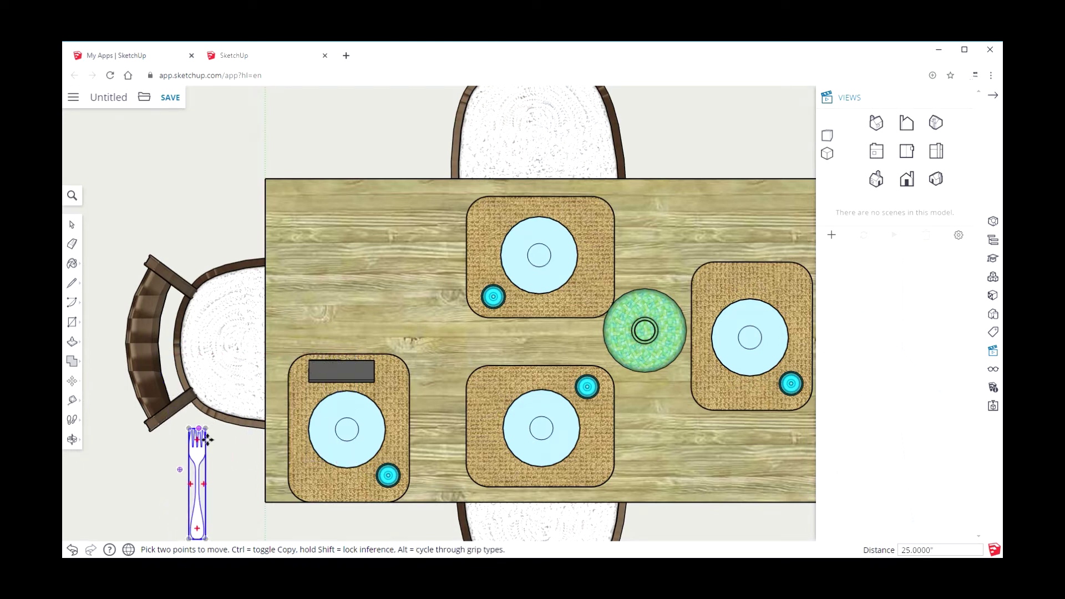
# Rotate the fork clockwise about 90.6° around its tine corner so the tines point toward the table
pyautogui.click(79, 388)
pyautogui.click(101, 380)
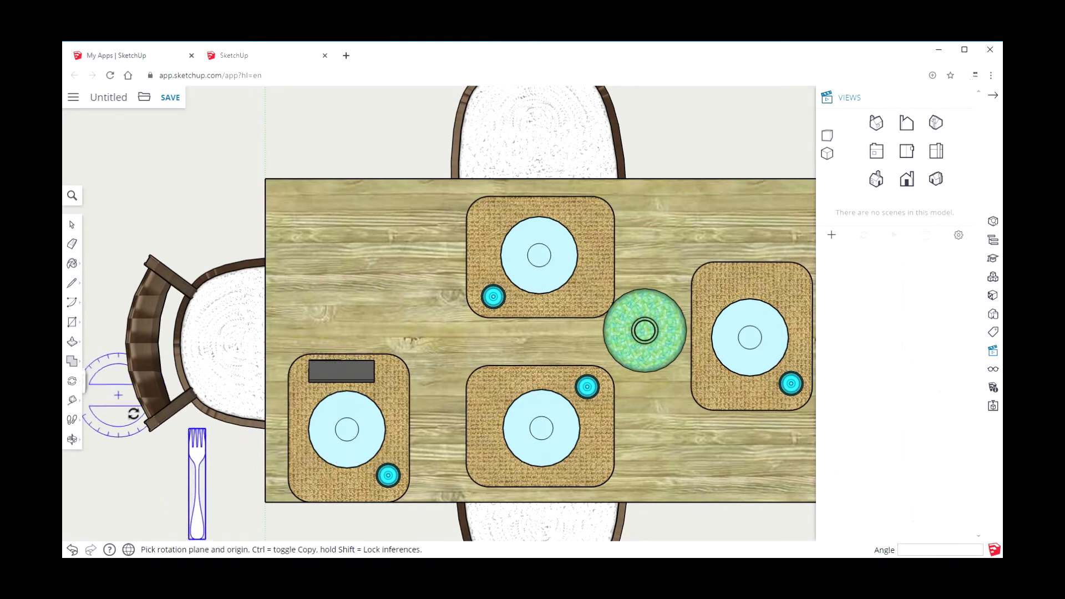
pyautogui.click(205, 428)
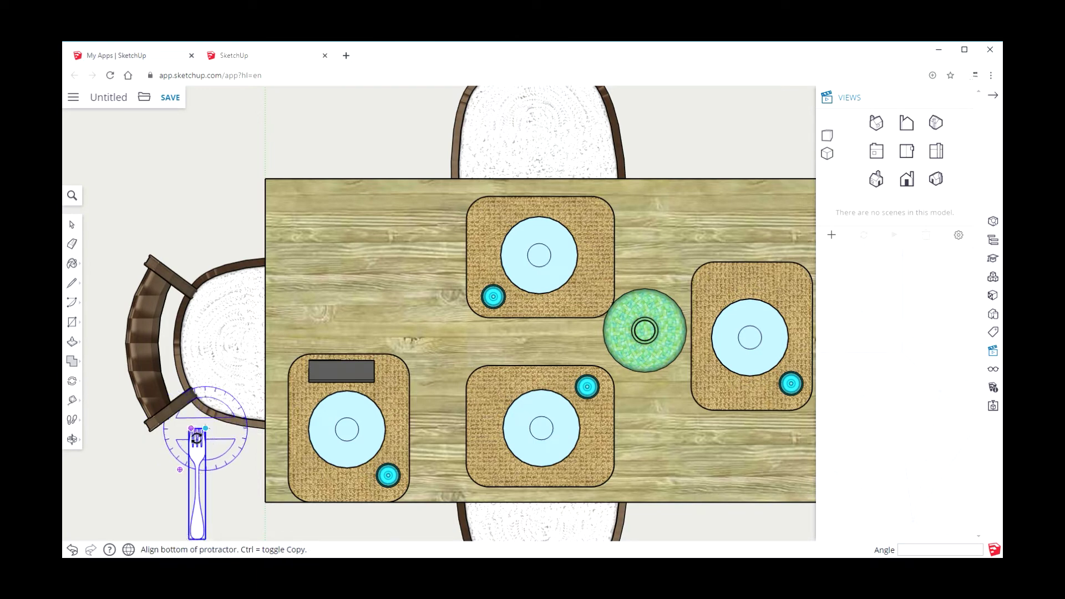
pyautogui.scroll(3, 193, 436)
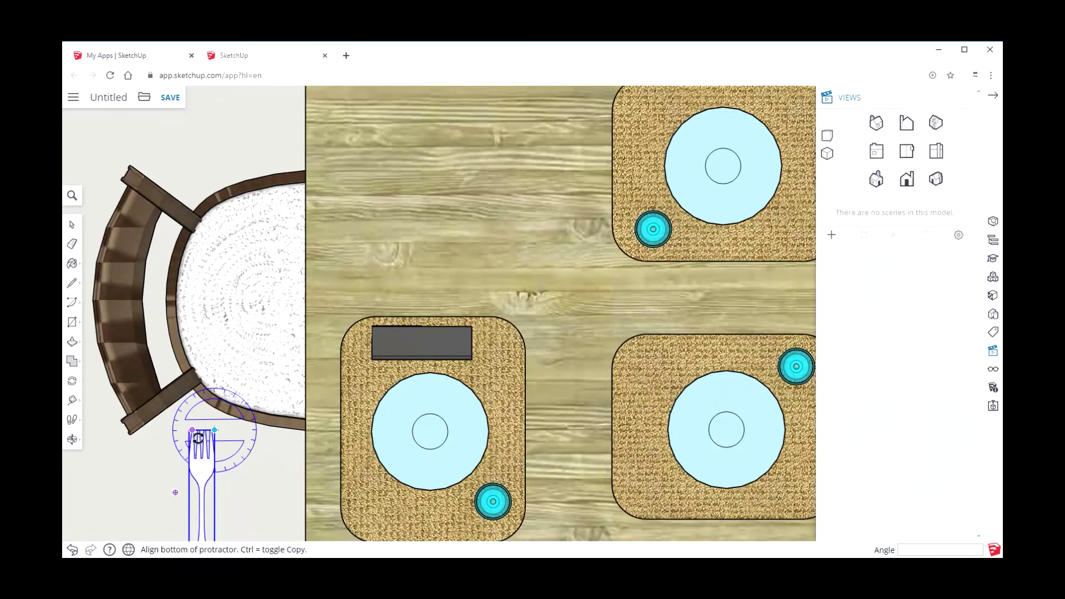
pyautogui.click(199, 436)
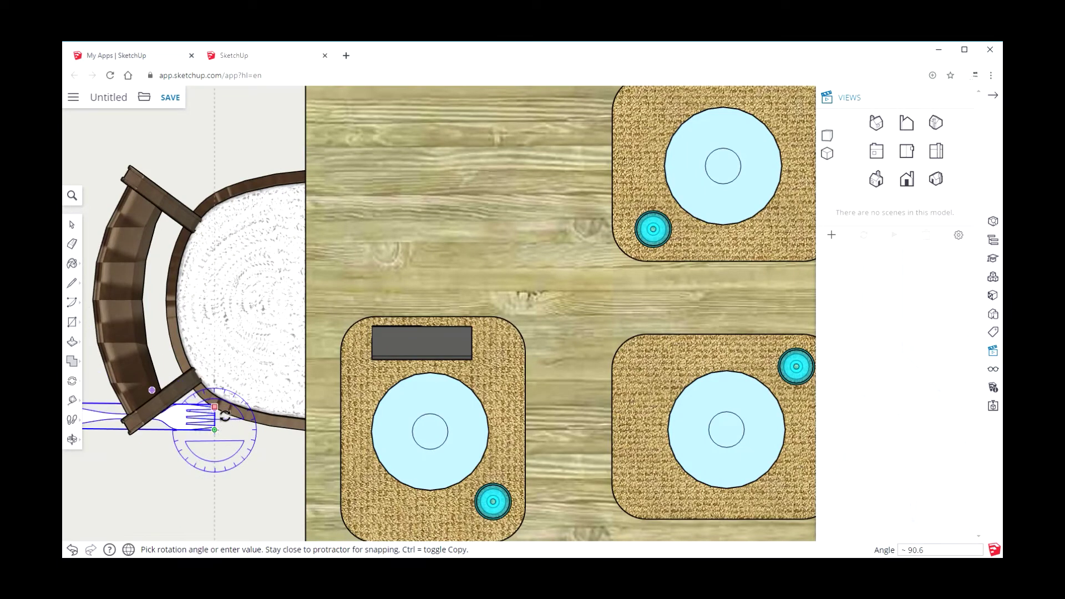
pyautogui.click(224, 416)
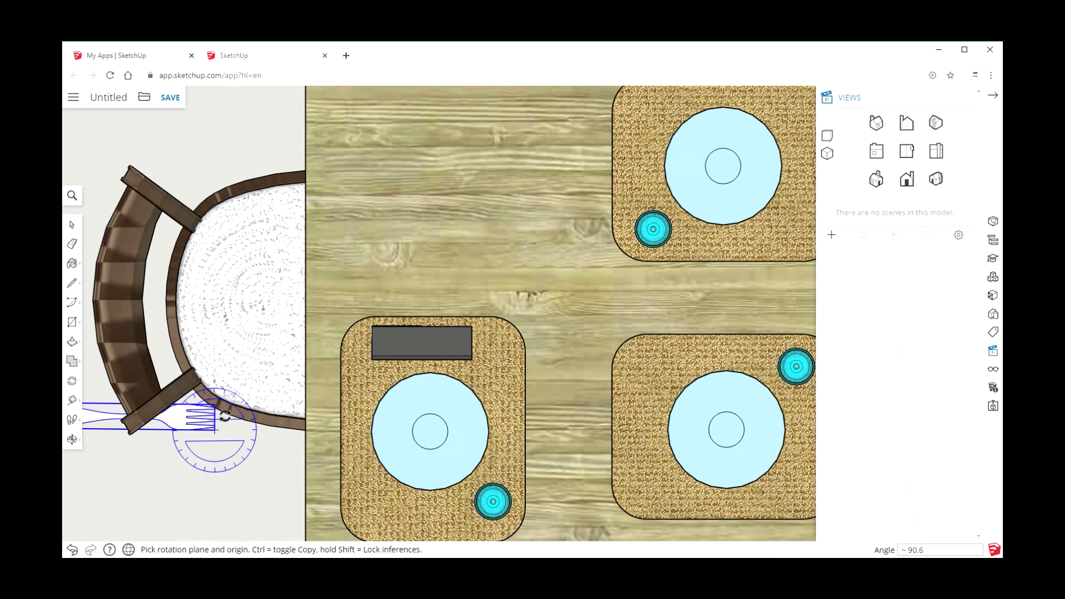
pyautogui.click(82, 229)
pyautogui.click(276, 434)
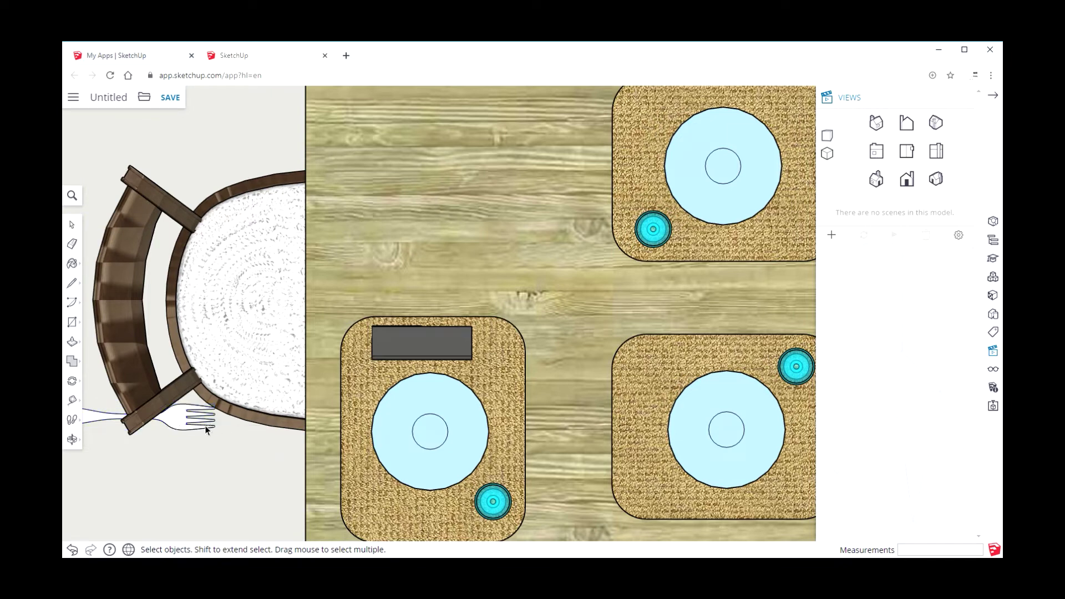
# Move the fork about 15.7" from beside the left chair so its tines overlap the edge of the left placemat
pyautogui.click(74, 385)
pyautogui.click(94, 383)
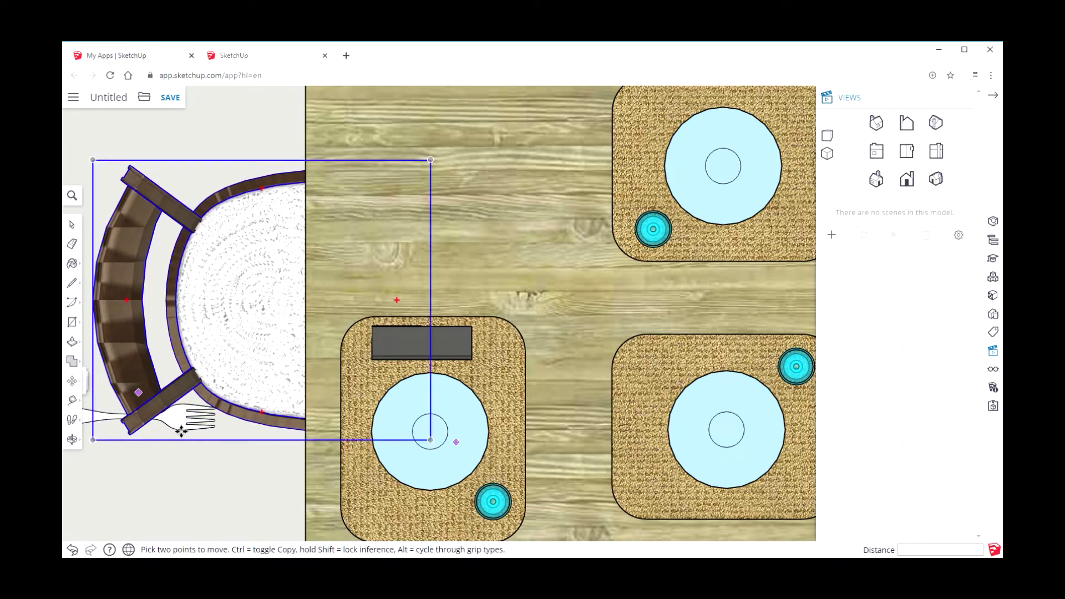
pyautogui.click(75, 226)
pyautogui.click(191, 428)
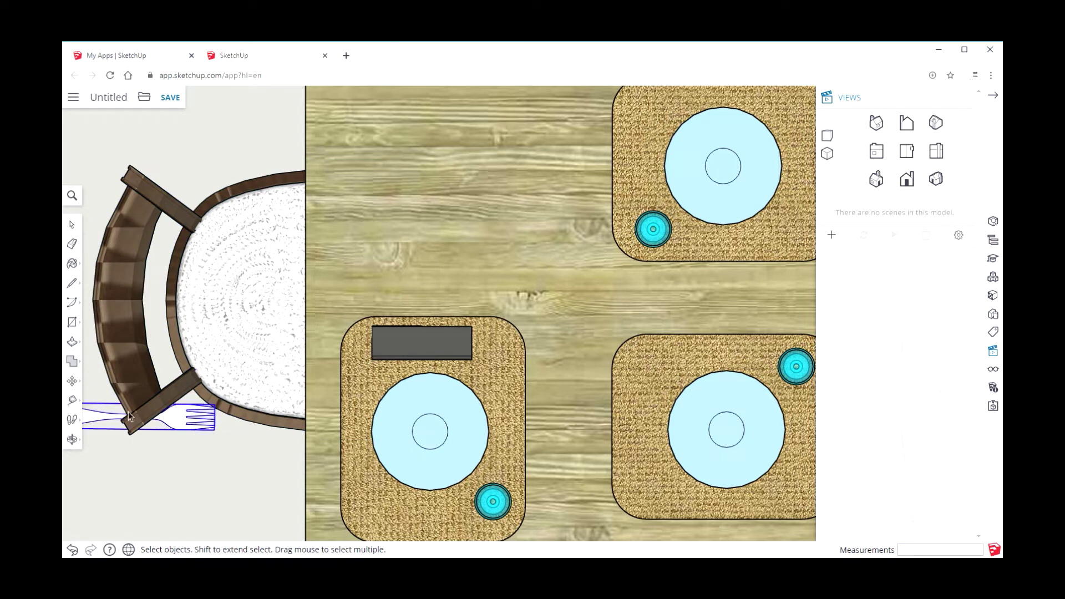
pyautogui.click(72, 382)
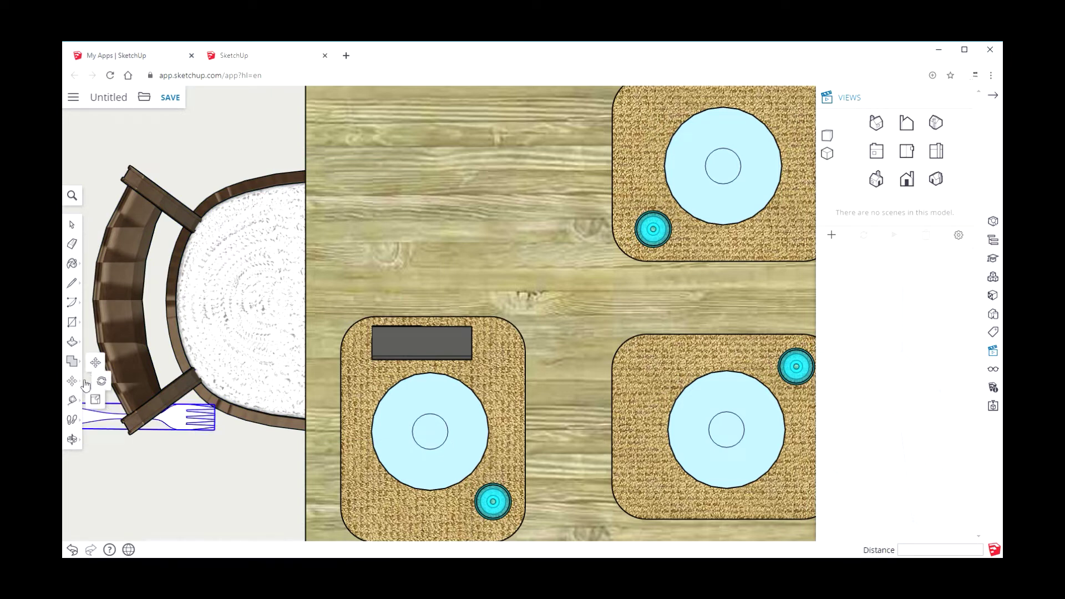
pyautogui.click(186, 422)
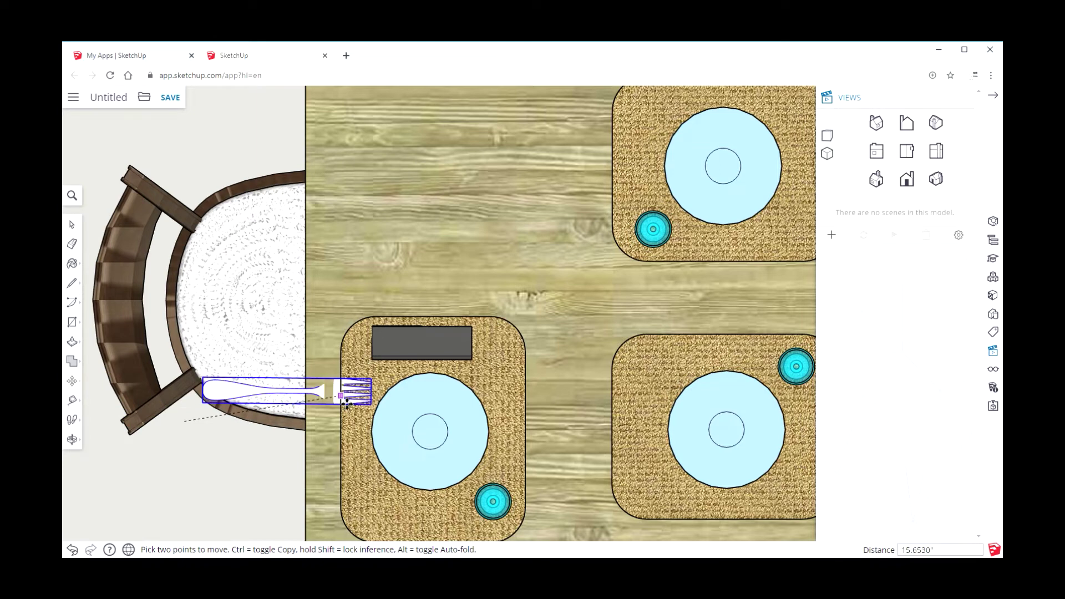
# In front view, move the fork about 82.9" so it sits just above the plate at the left place setting
pyautogui.click(906, 178)
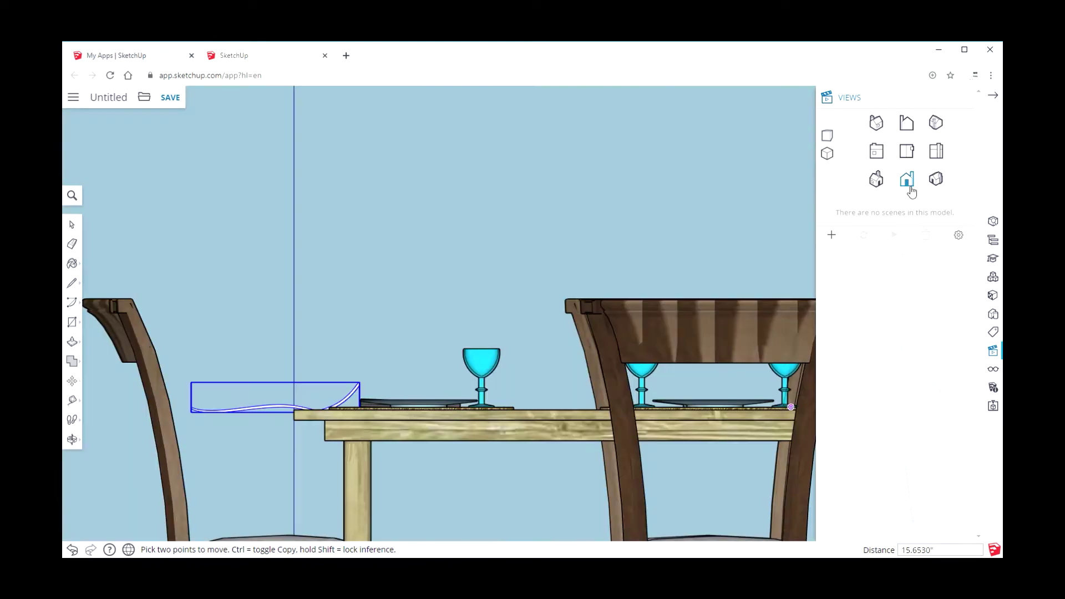
pyautogui.click(265, 435)
pyautogui.scroll(2, 264, 435)
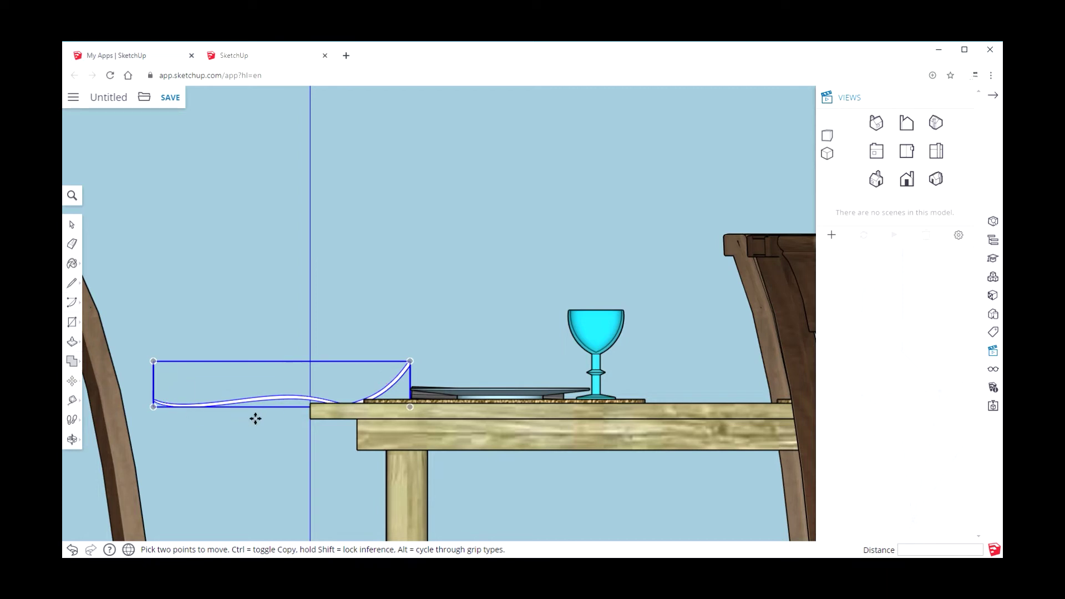
pyautogui.scroll(3, 318, 409)
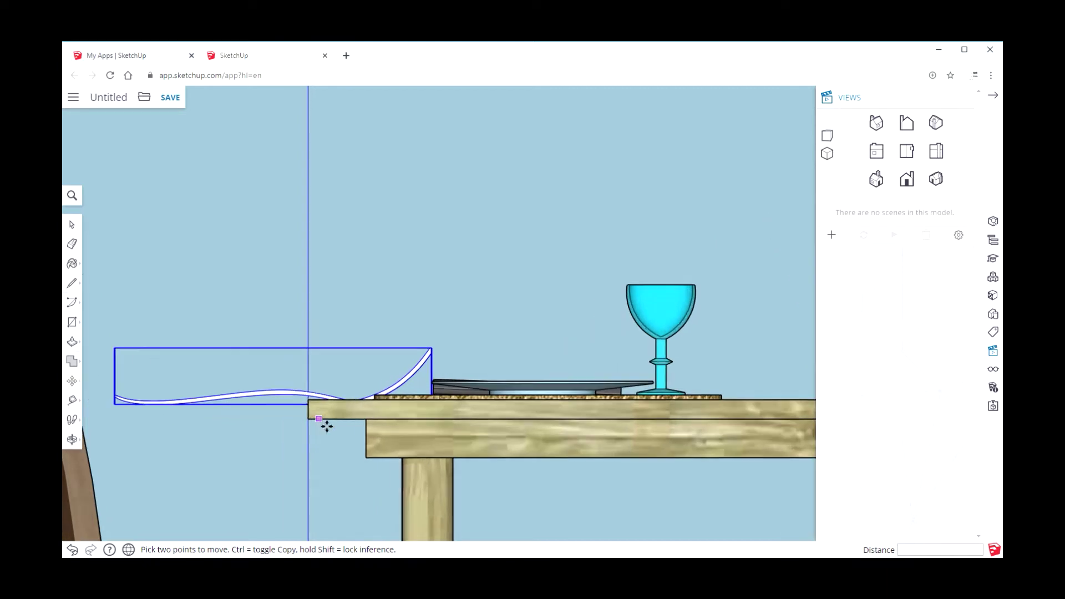
pyautogui.click(303, 404)
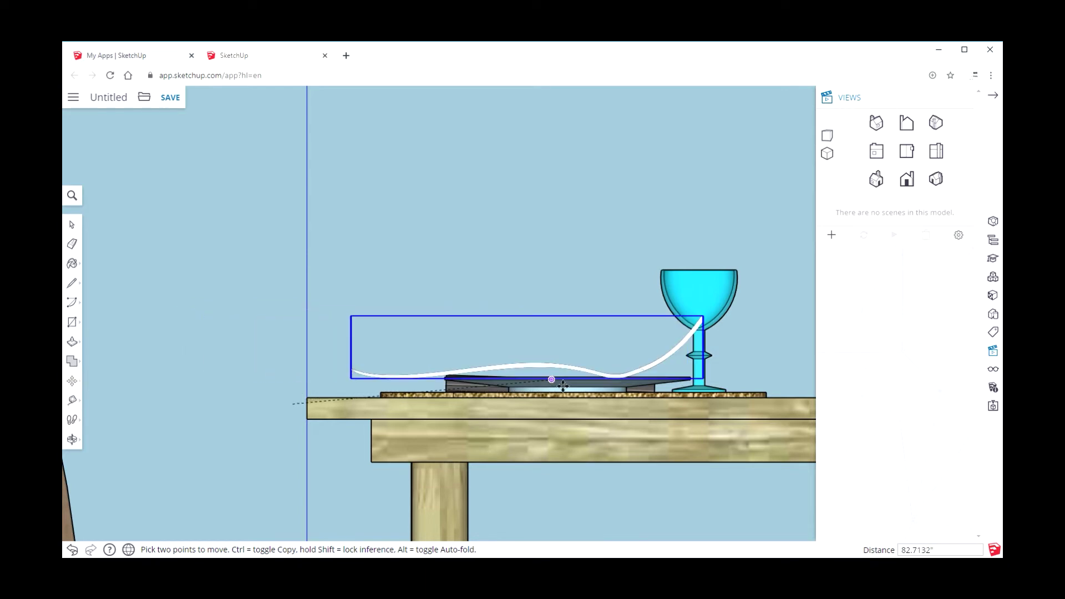
pyautogui.click(588, 383)
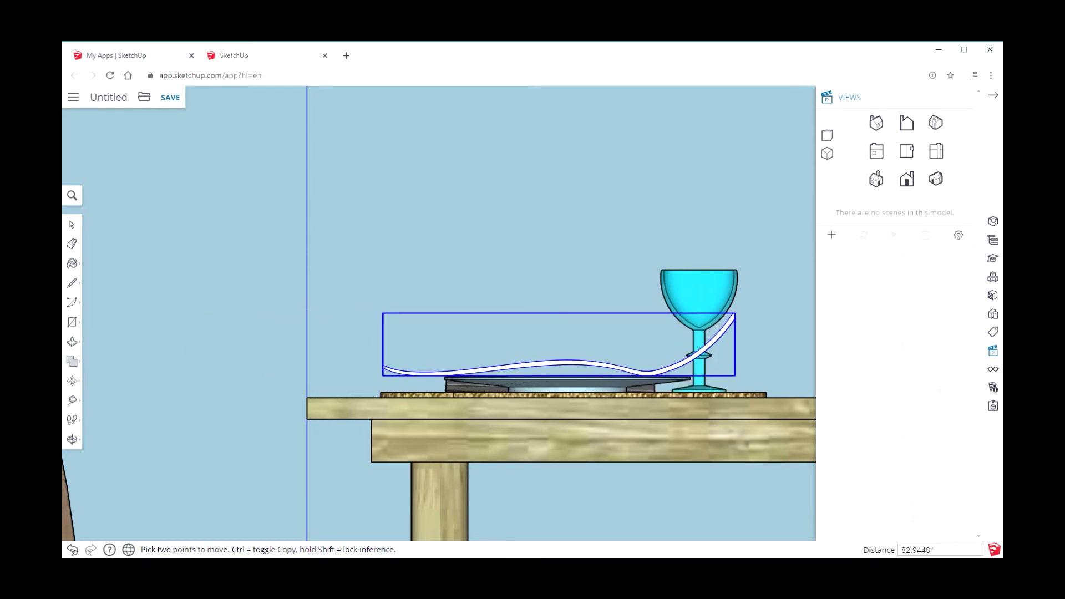
# In top view, bring the fork back over the napkin on the left placemat with moves of about 27.9" and 59.1"
pyautogui.click(937, 151)
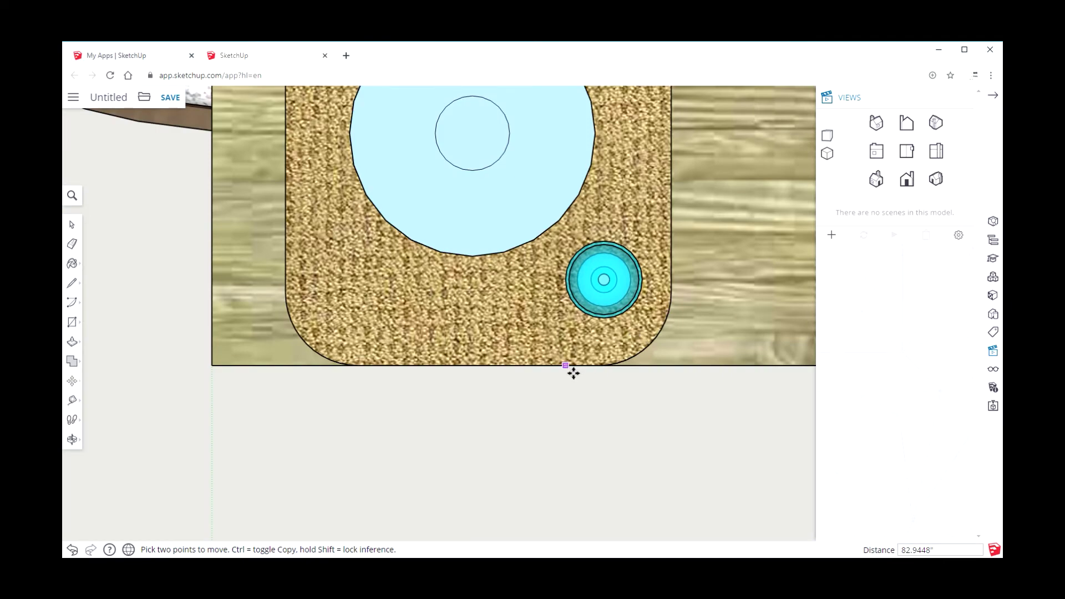
pyautogui.scroll(-5, 582, 375)
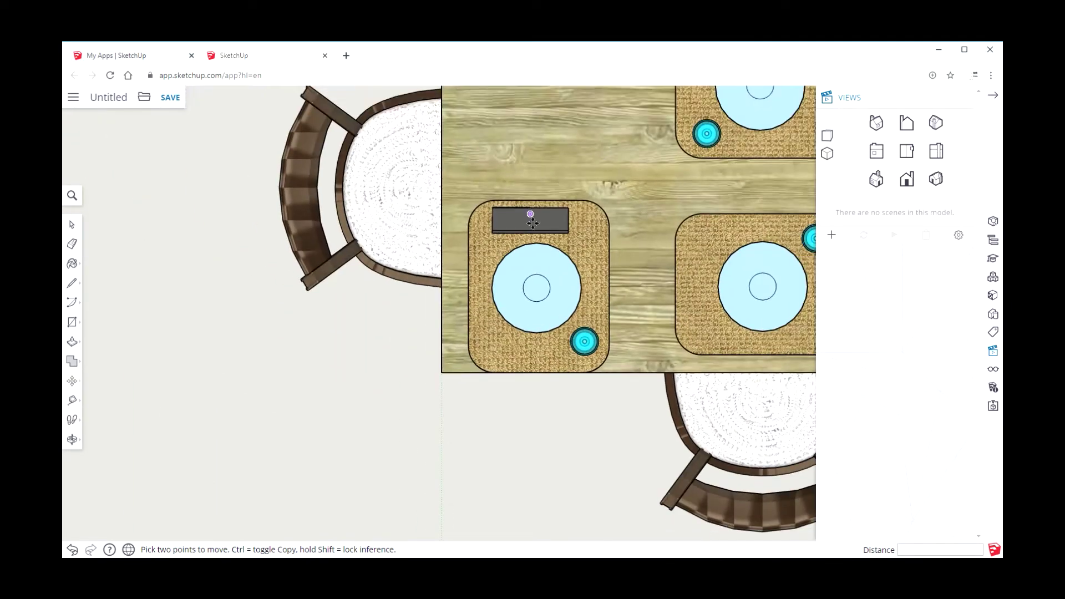
pyautogui.scroll(-10, 512, 425)
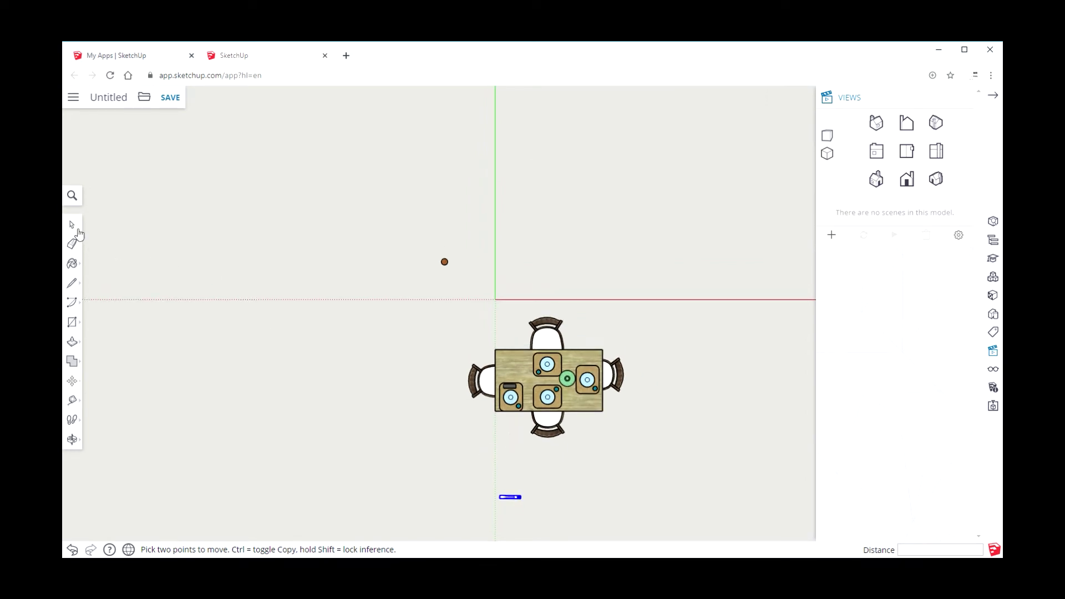
pyautogui.click(520, 502)
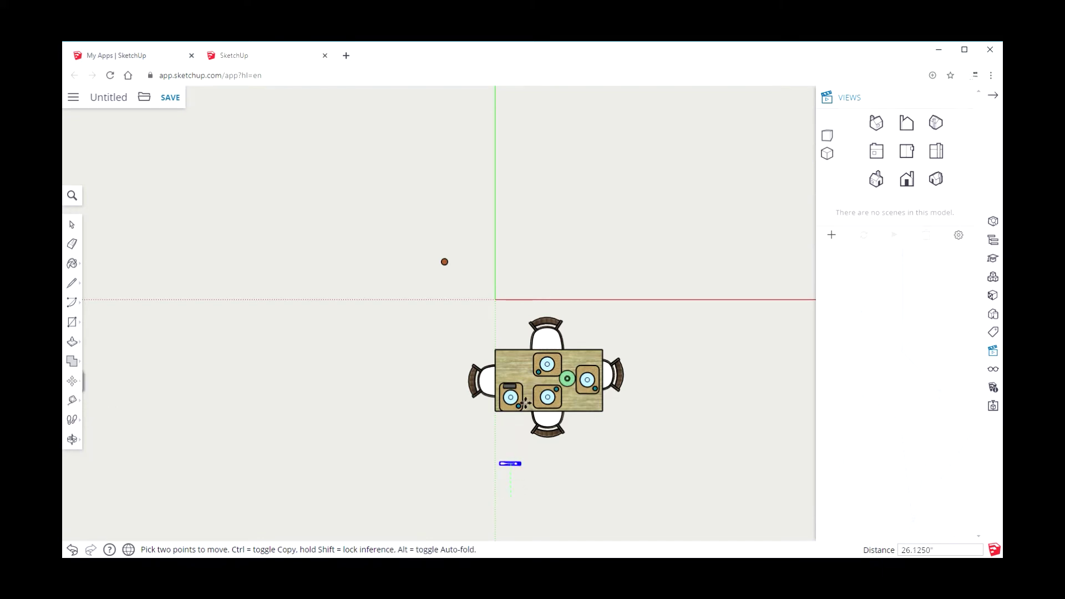
pyautogui.click(520, 466)
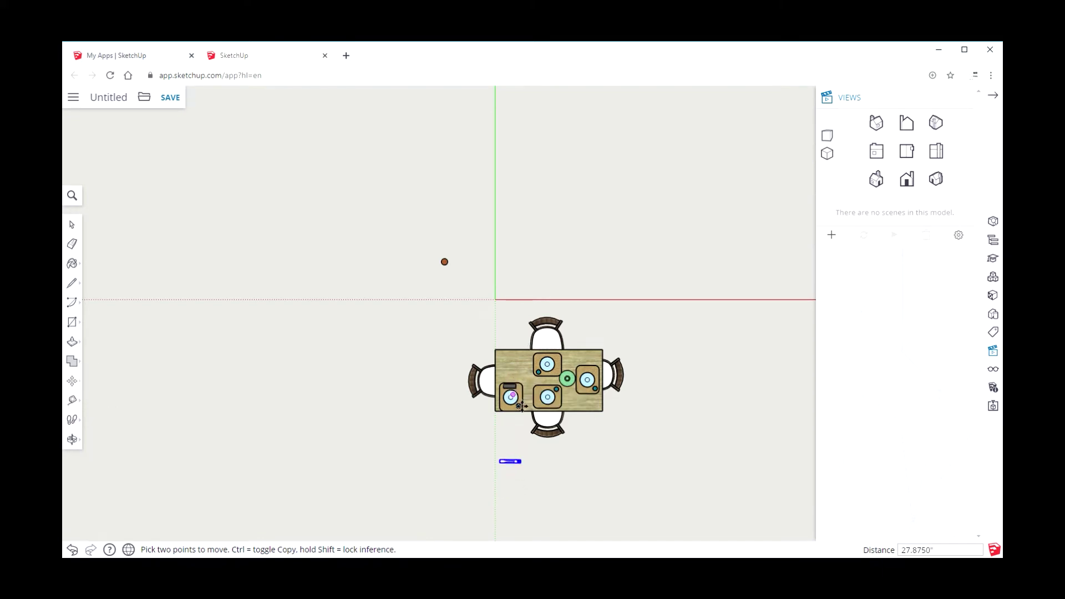
pyautogui.scroll(3, 518, 456)
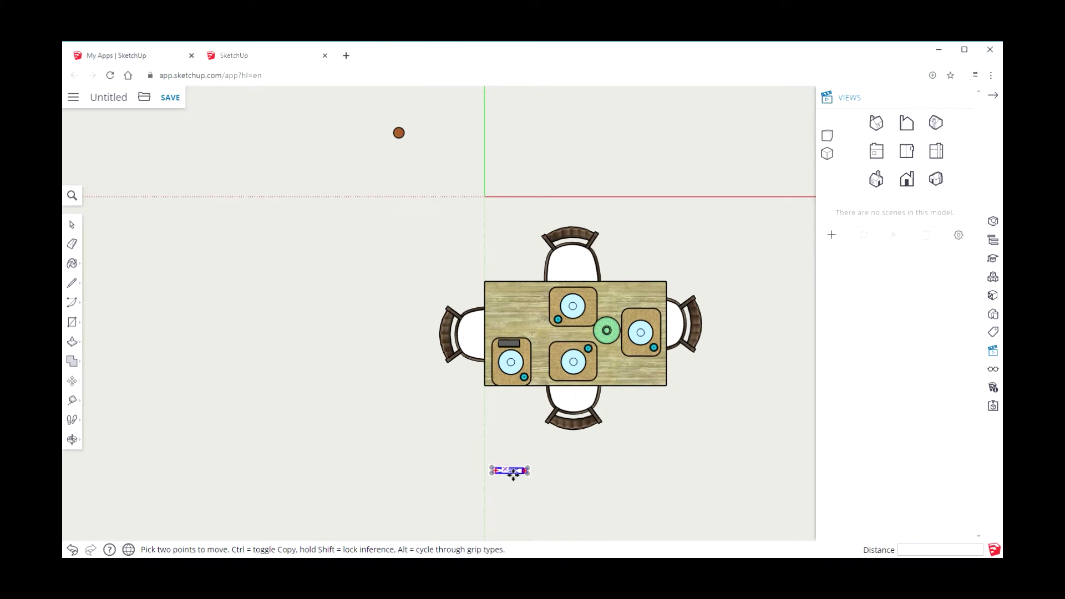
pyautogui.click(516, 473)
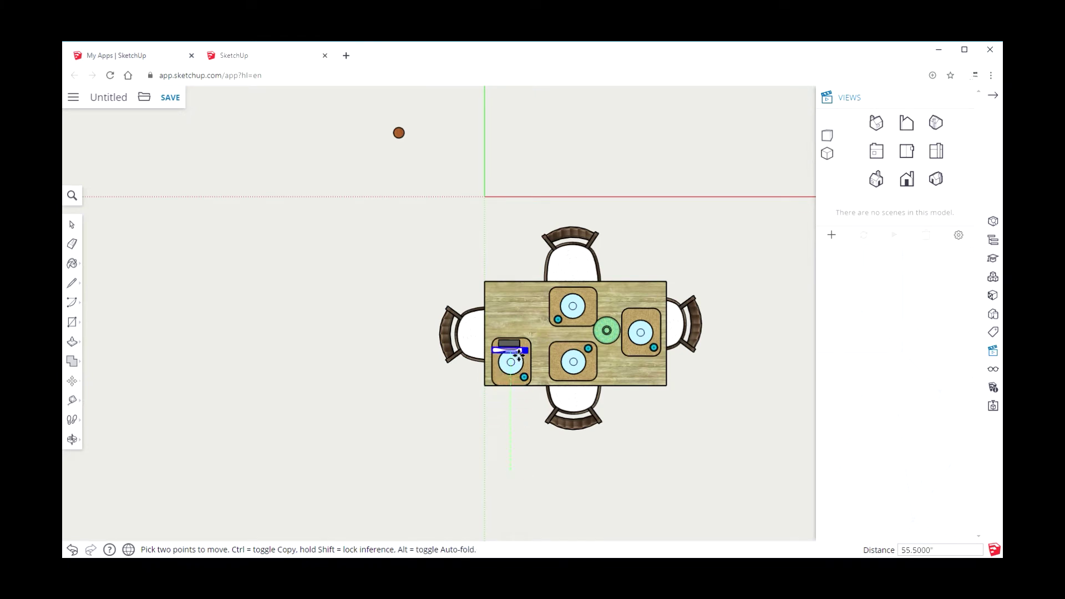
pyautogui.click(519, 349)
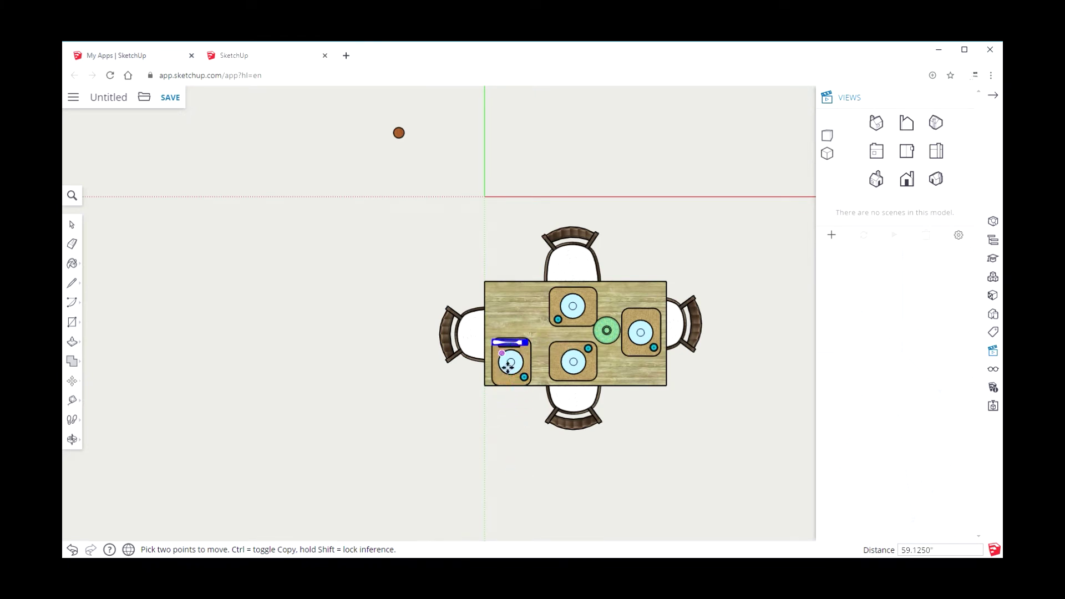
# Scale the fork uniformly by a factor of 0.50
pyautogui.click(80, 381)
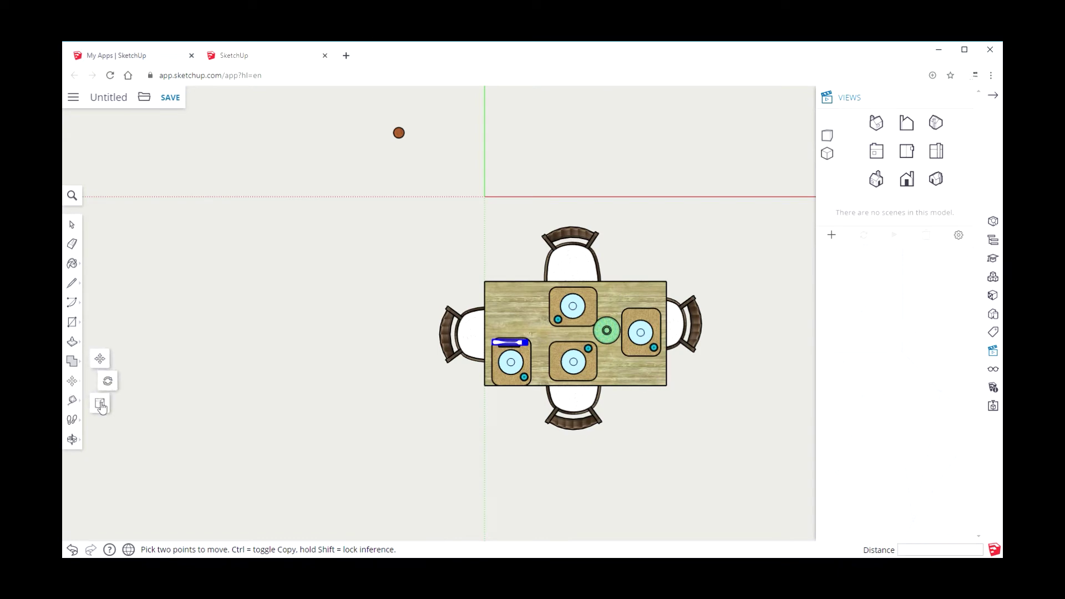
pyautogui.click(101, 404)
pyautogui.scroll(8, 524, 344)
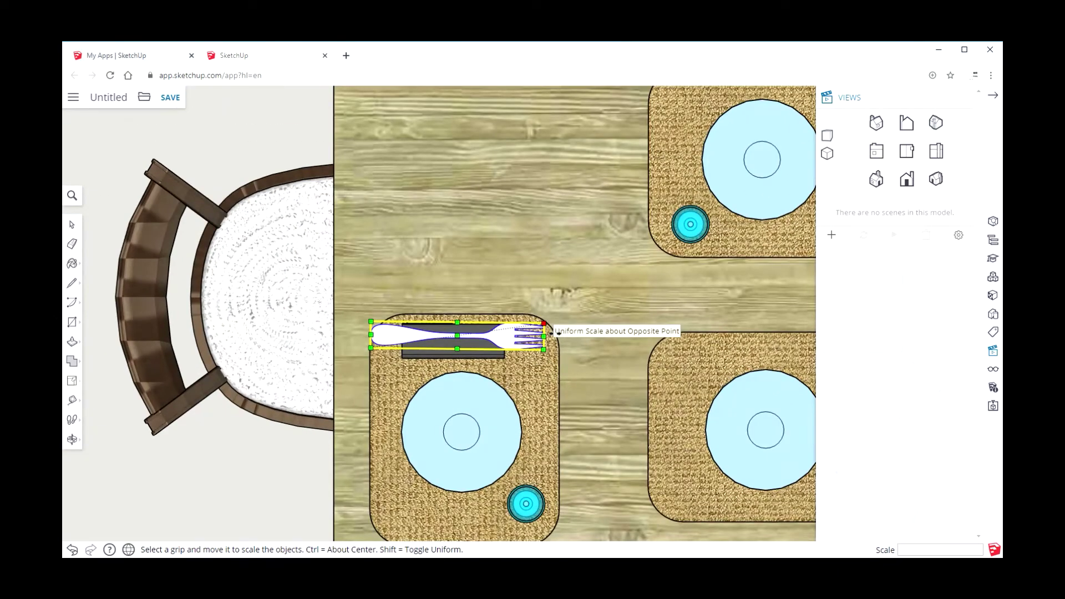
pyautogui.moveTo(545, 350); pyautogui.dragTo(468, 357)
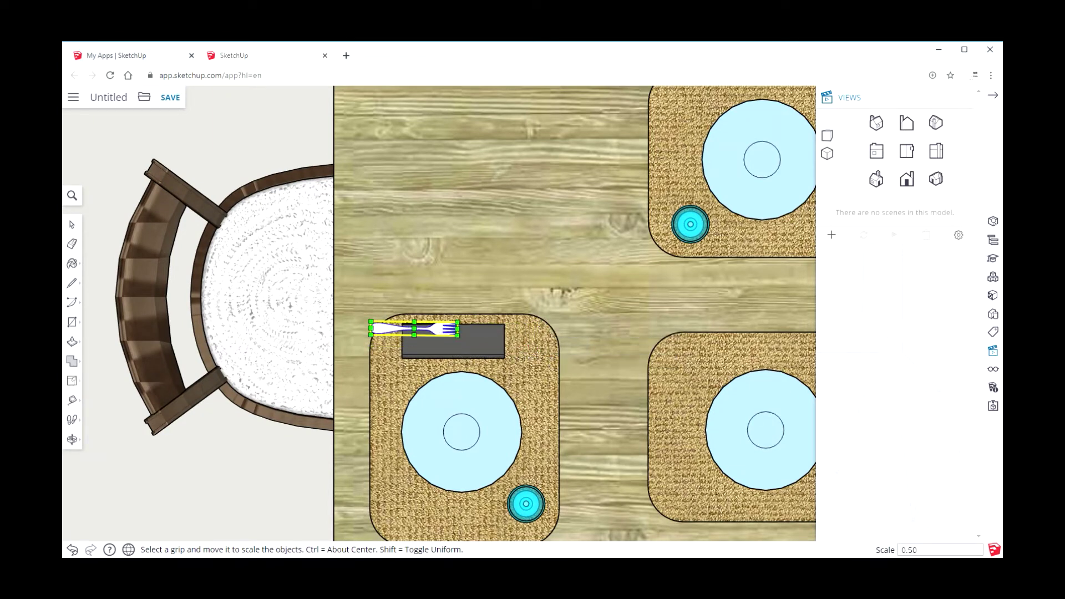
# Move the fork onto the middle of the napkin and nudge it 0.1875" to center it
pyautogui.click(100, 369)
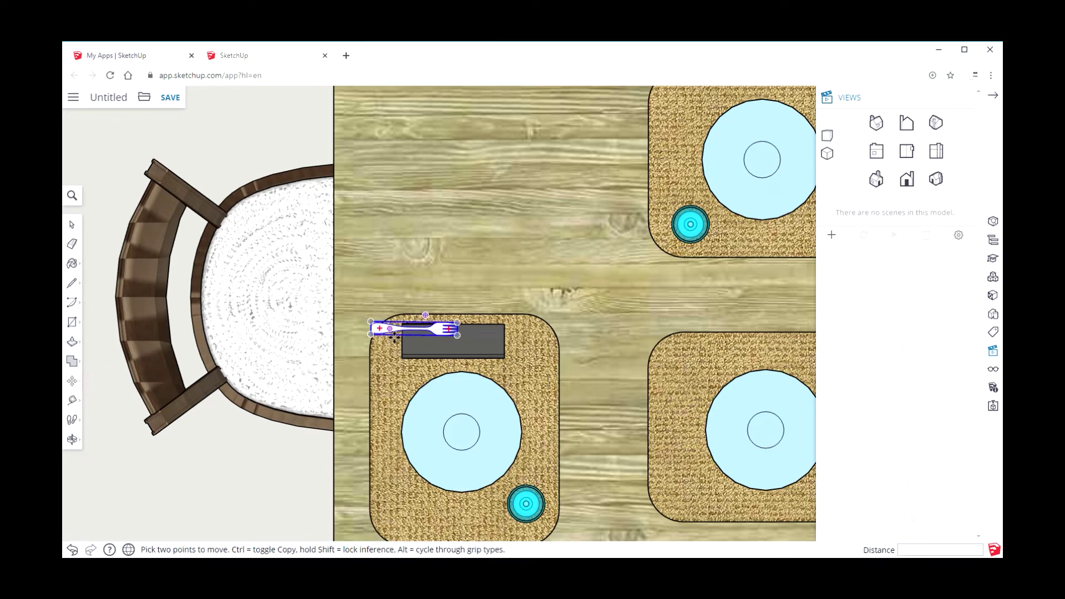
pyautogui.moveTo(394, 334); pyautogui.dragTo(435, 348)
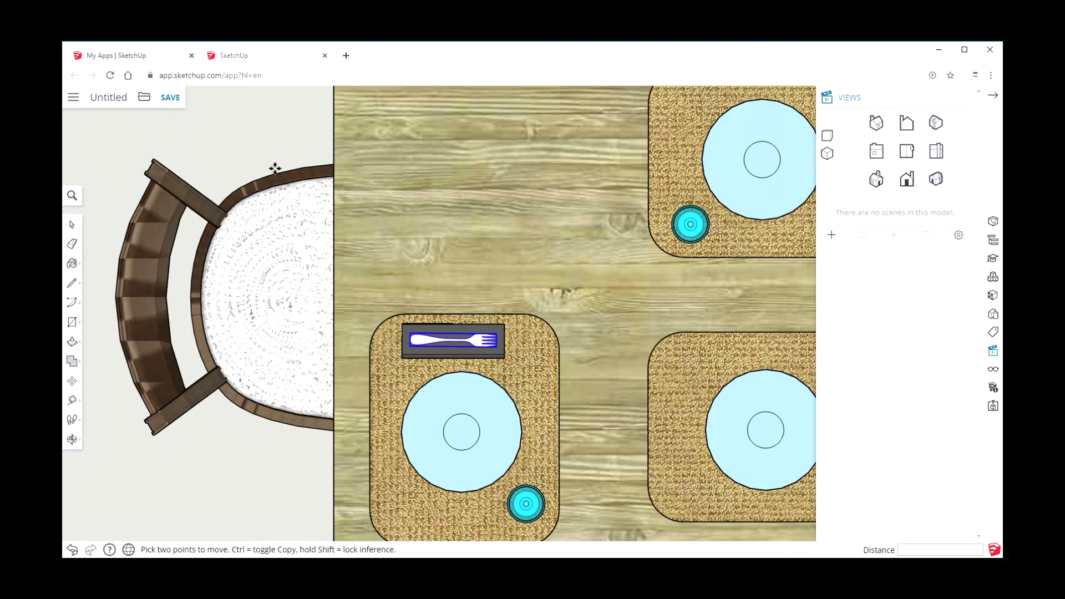
pyautogui.moveTo(275, 168)
pyautogui.mouseDown()
pyautogui.moveTo(111, 214)
pyautogui.moveTo(336, 162)
pyautogui.moveTo(276, 169)
pyautogui.mouseUp()
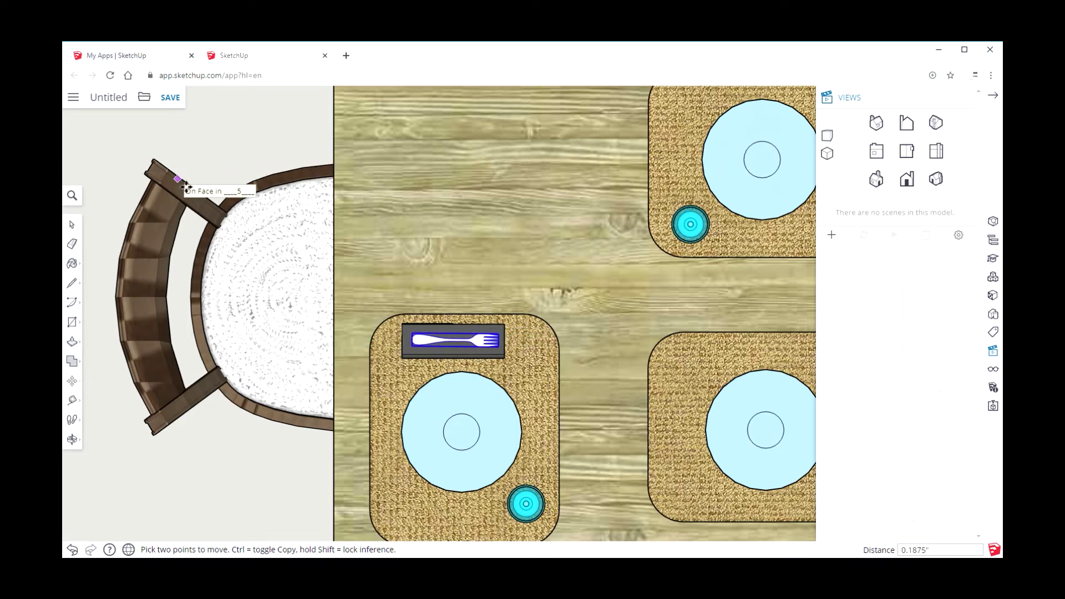
pyautogui.press('Escape')
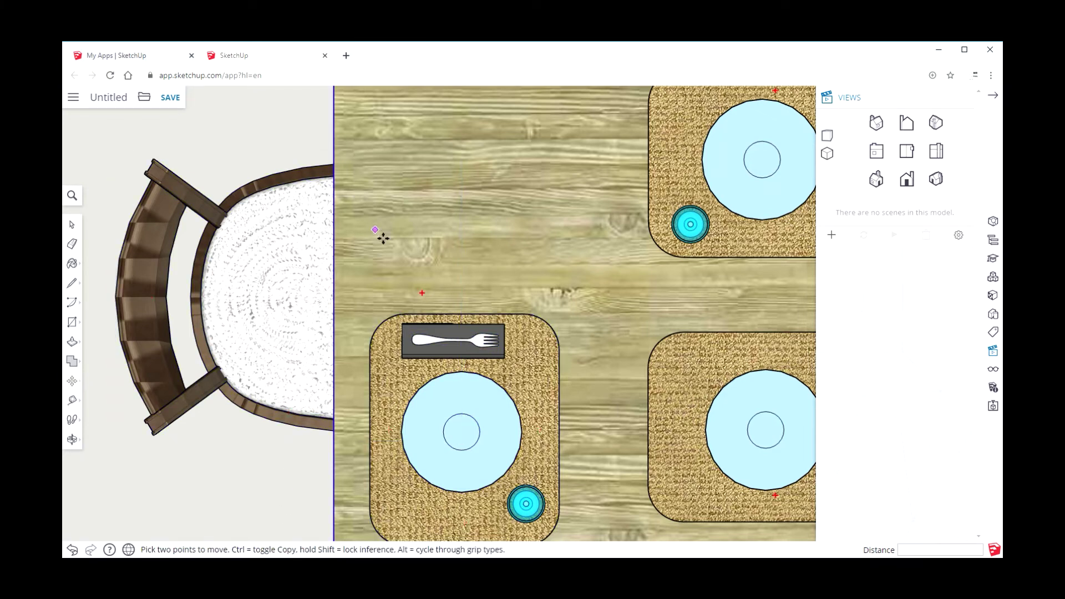
# Group the fork and napkin at the left place setting, without including the placemat or plate
pyautogui.click(78, 224)
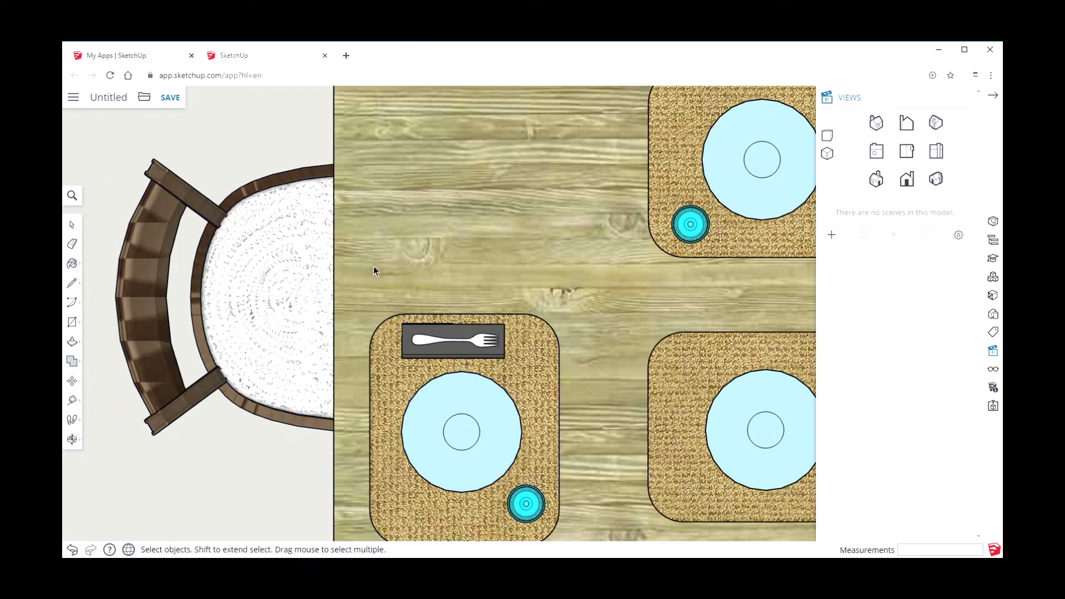
pyautogui.moveTo(452, 332); pyautogui.dragTo(522, 371)
pyautogui.click(906, 179)
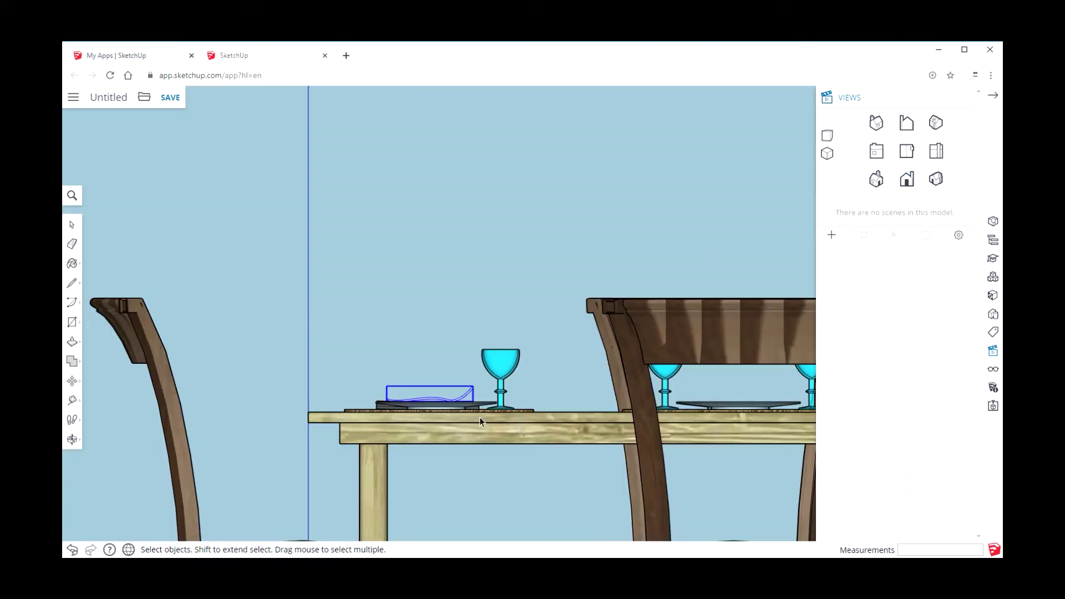
pyautogui.click(908, 160)
pyautogui.click(137, 195)
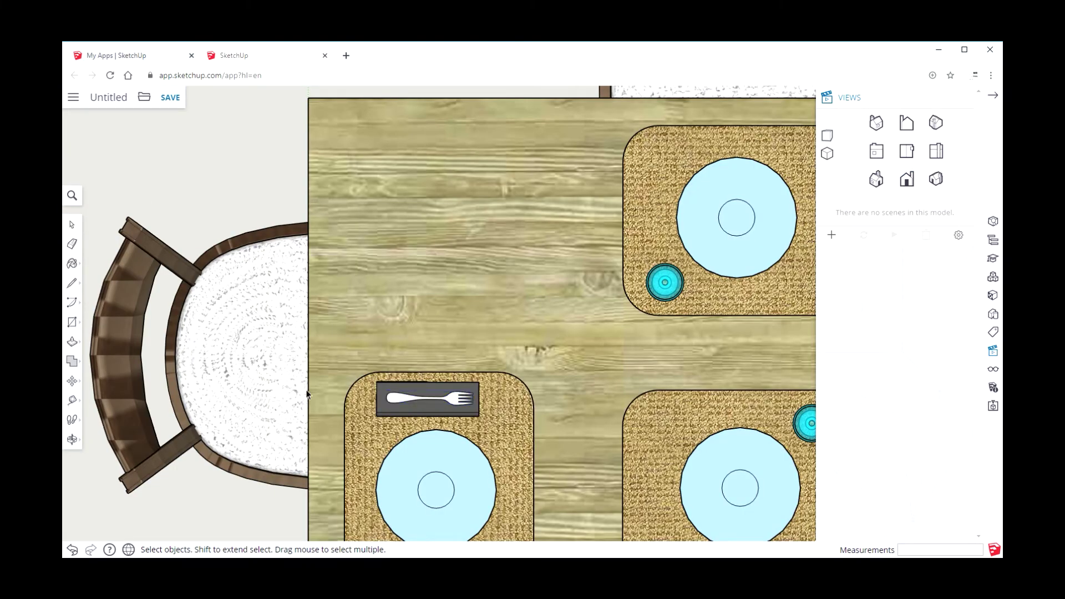
pyautogui.moveTo(370, 354); pyautogui.dragTo(500, 459)
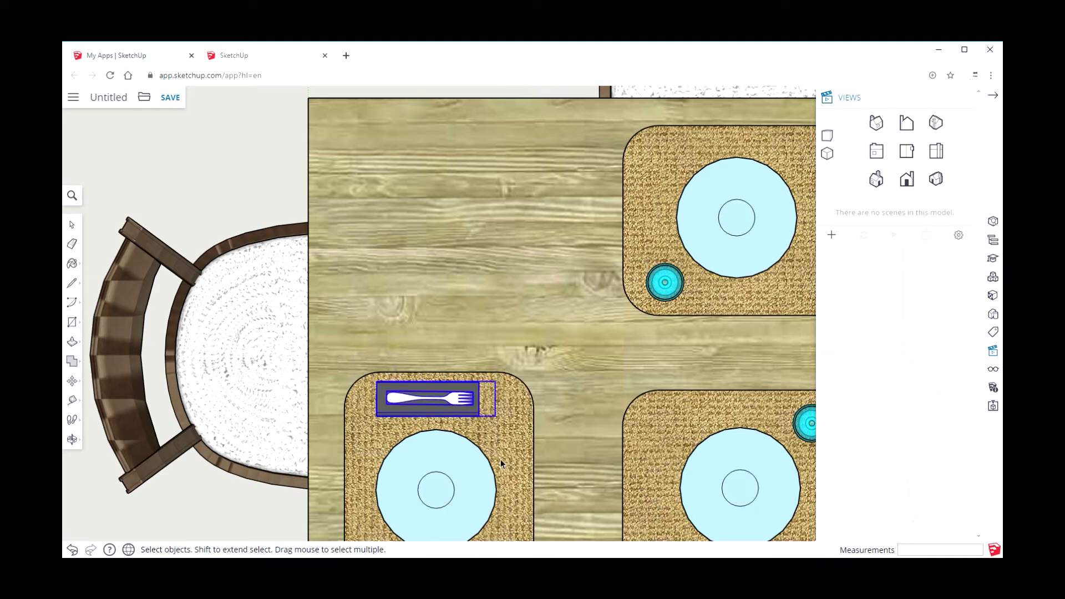
pyautogui.rightClick(411, 393)
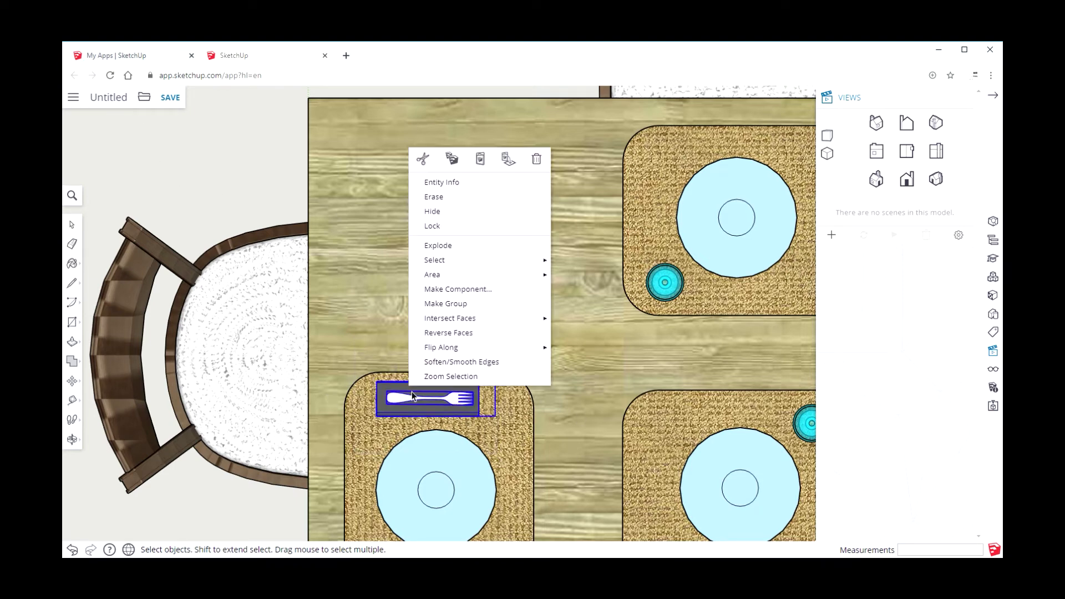
pyautogui.click(442, 305)
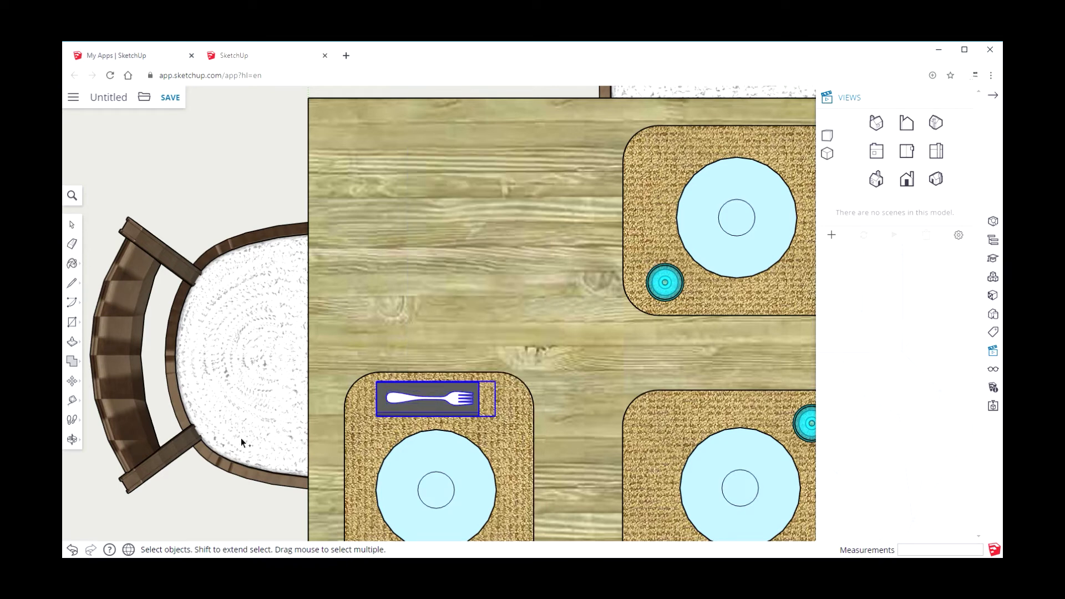
# Copy the fork and napkin group and paste one copy onto the upper middle placemat and one onto the lower middle placemat
pyautogui.hotkey('ctrl', 'c')
pyautogui.hotkey('ctrl', 'v')
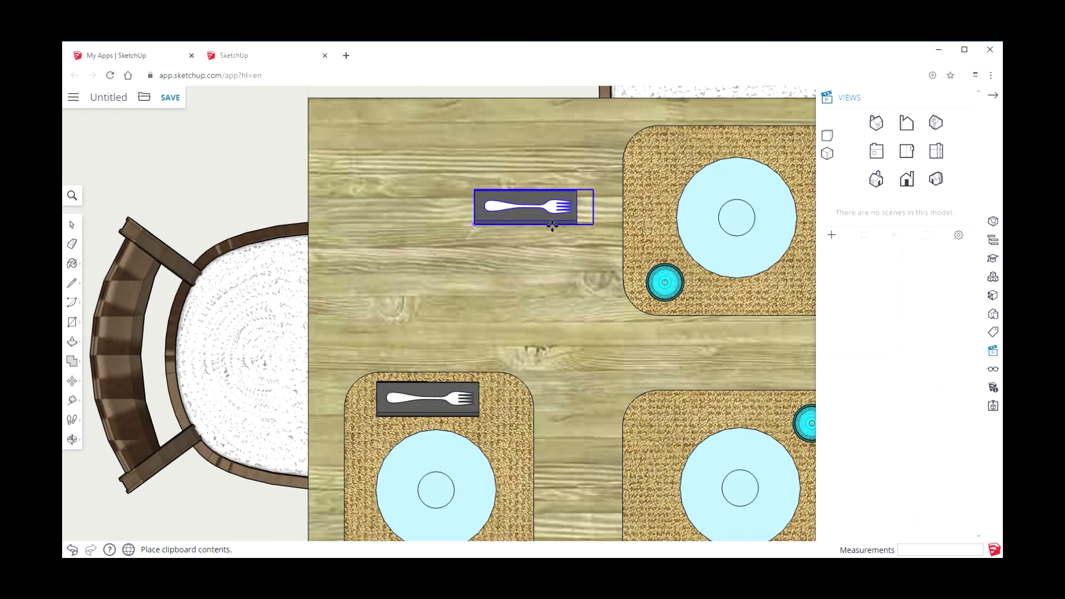
pyautogui.click(730, 179)
pyautogui.scroll(-5, 671, 460)
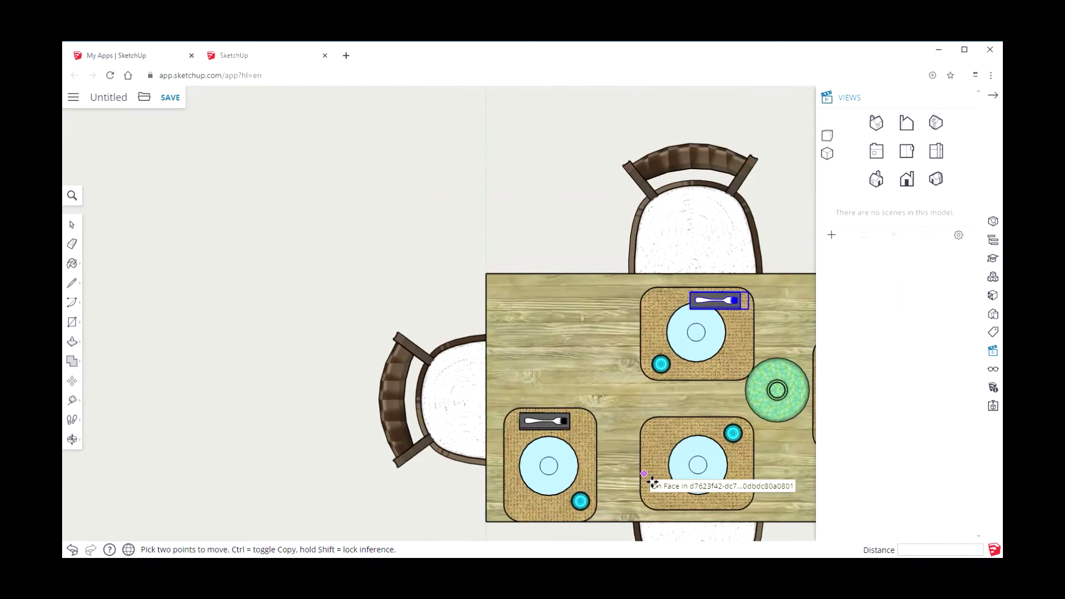
pyautogui.hotkey('ctrl', 'v')
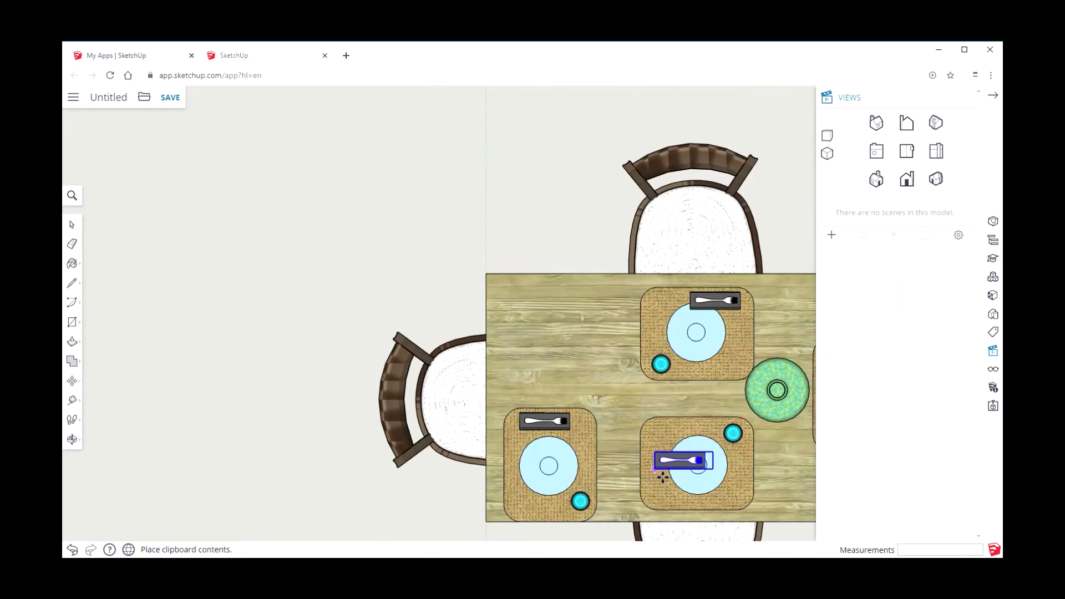
pyautogui.click(650, 483)
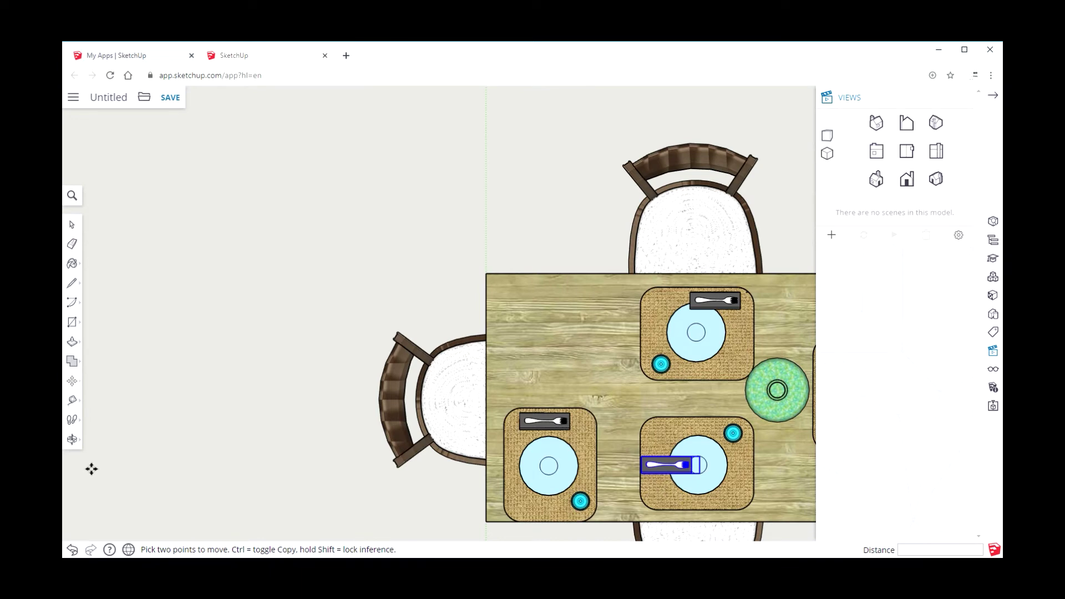
# Paste another fork and napkin group onto the right placemat, above its plate
pyautogui.click(75, 439)
pyautogui.click(120, 424)
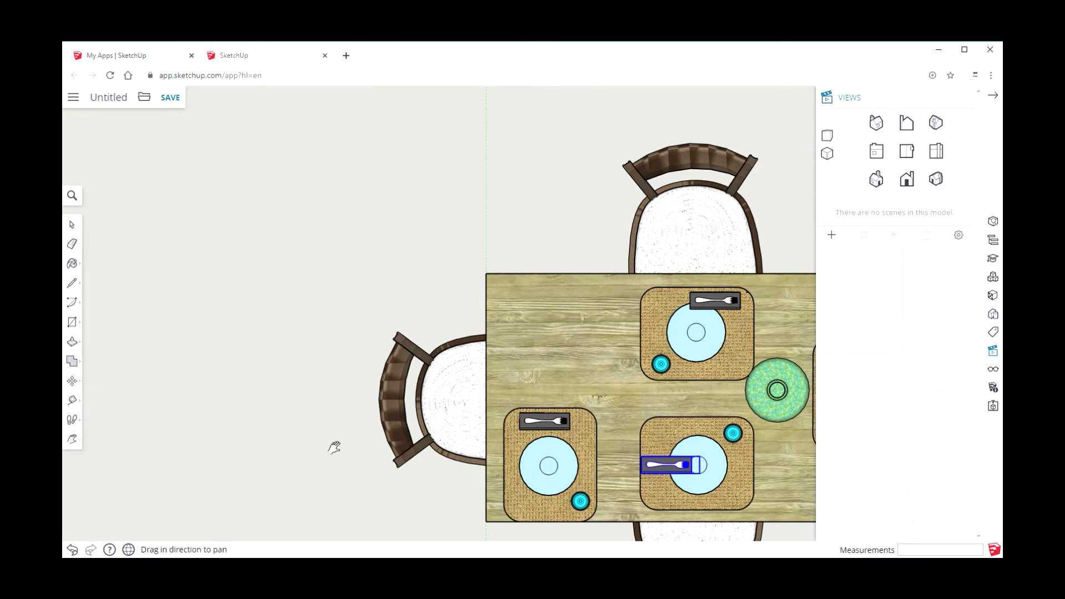
pyautogui.moveTo(335, 445); pyautogui.dragTo(96, 390)
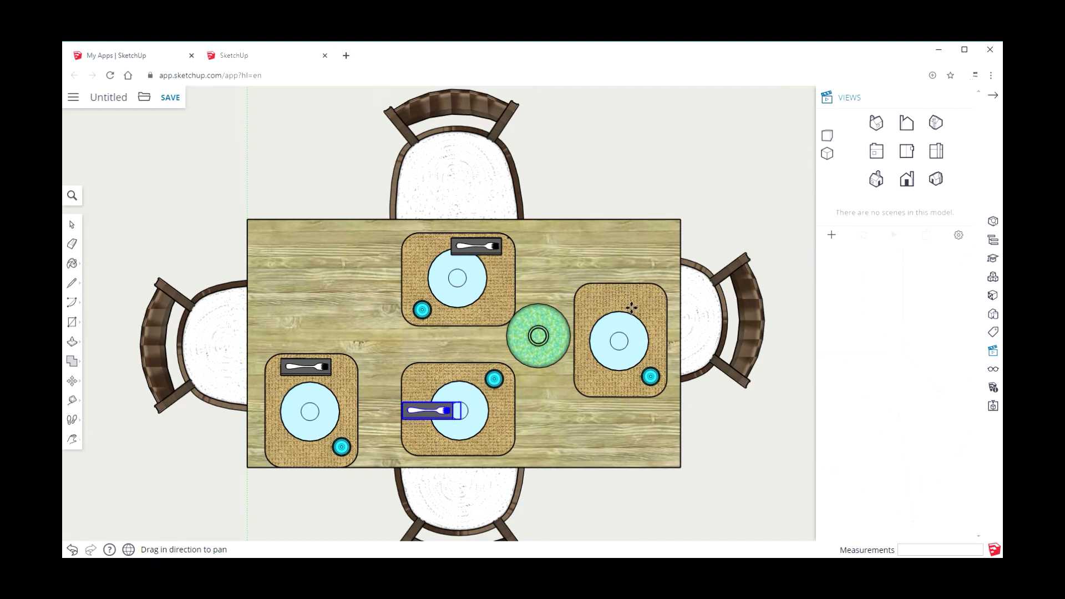
pyautogui.hotkey('ctrl', 'v')
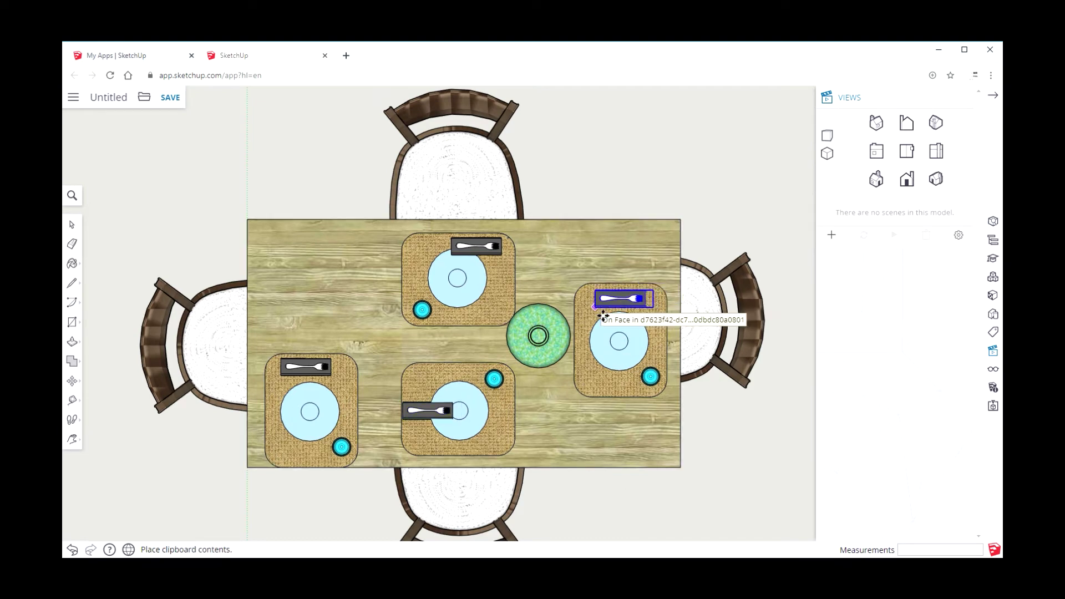
pyautogui.click(603, 315)
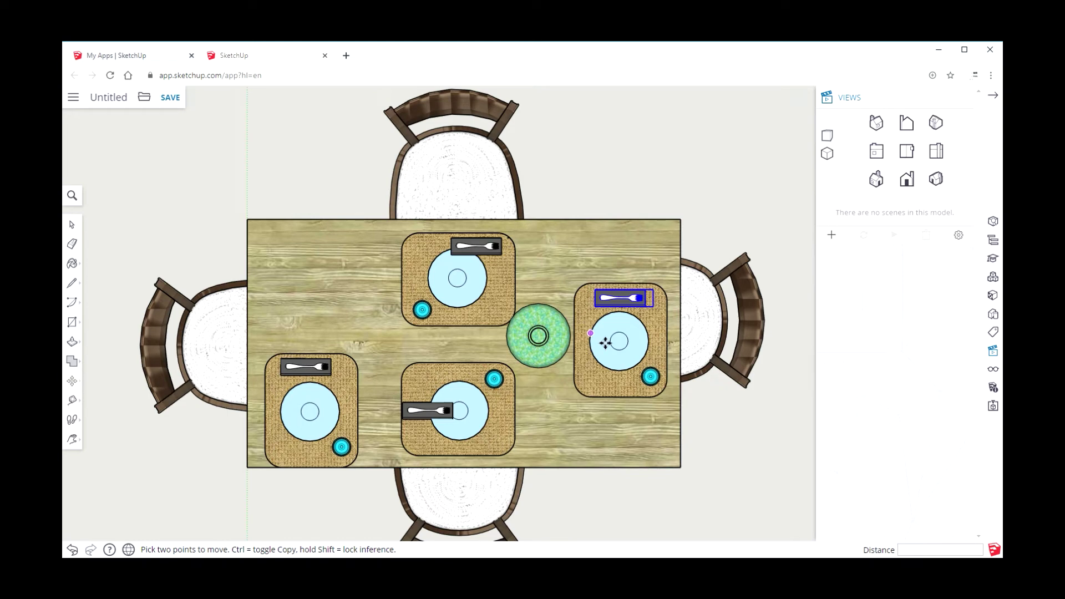
# Group the right place setting's placemat, plate, glass, fork and napkin together
pyautogui.click(75, 224)
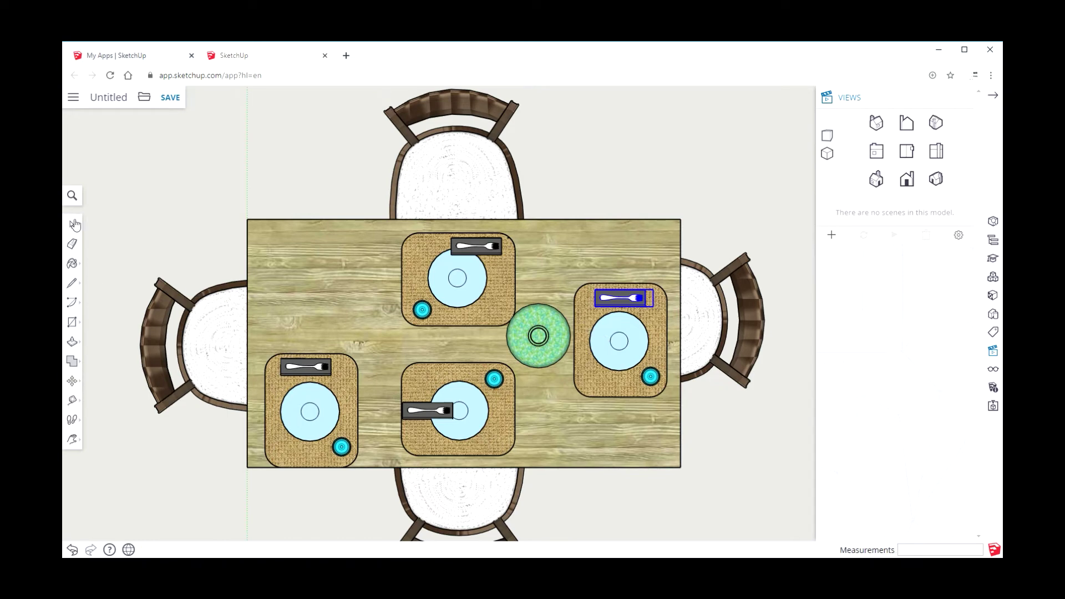
pyautogui.click(695, 243)
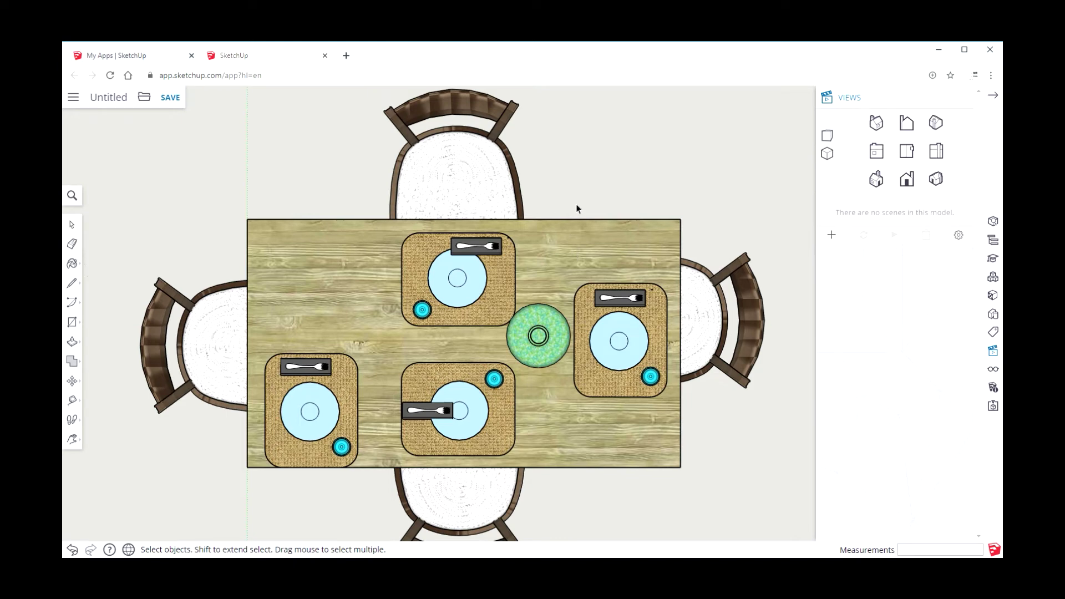
pyautogui.moveTo(606, 286); pyautogui.dragTo(680, 463)
pyautogui.rightClick(586, 338)
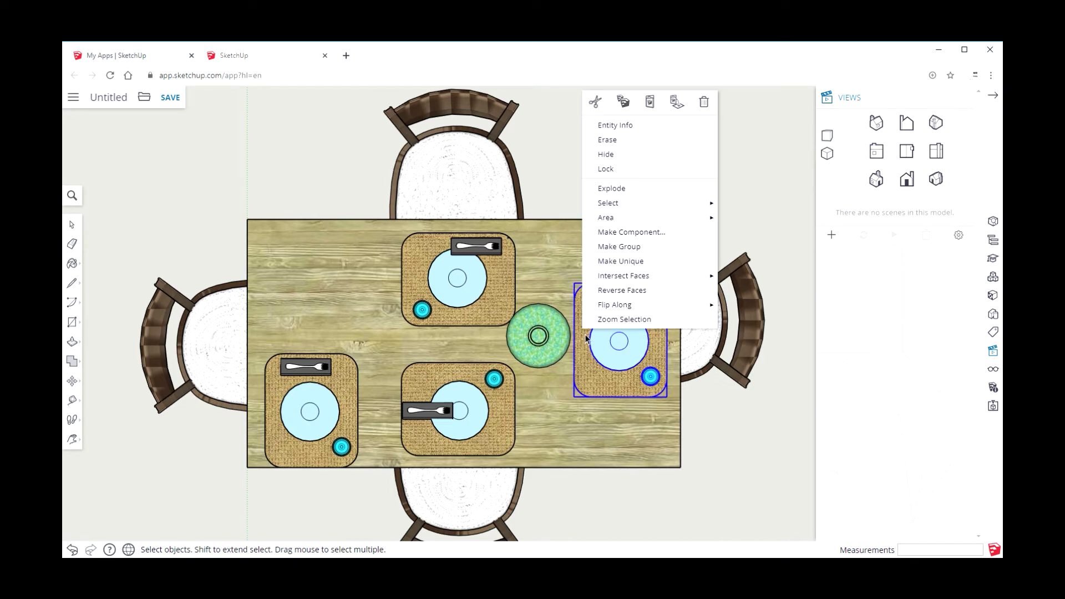
pyautogui.click(606, 249)
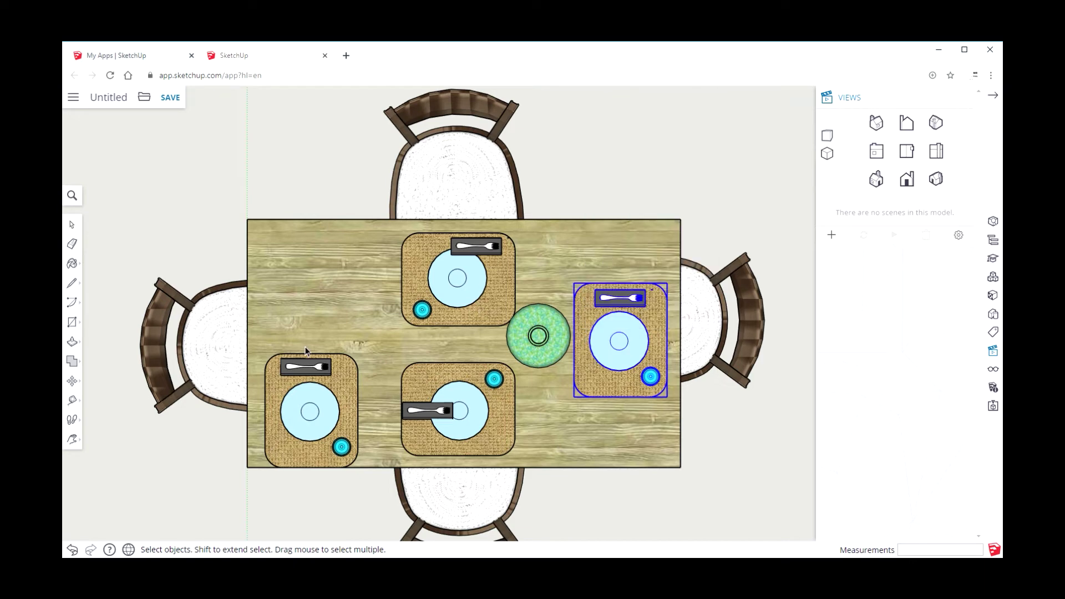
# Rotate the right place setting group 180° about its lower right corner
pyautogui.click(82, 381)
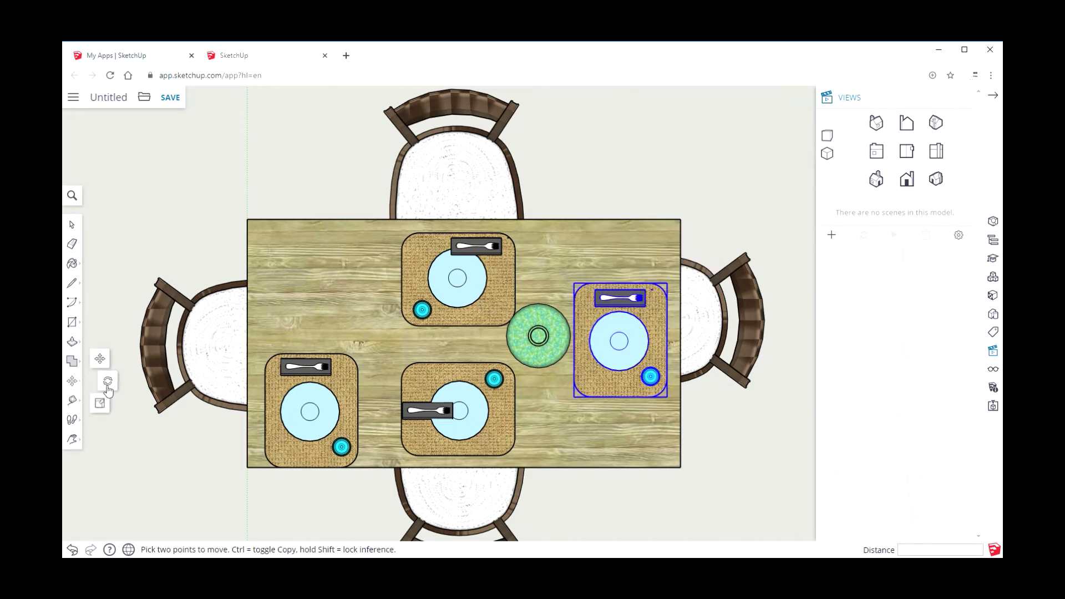
pyautogui.click(107, 383)
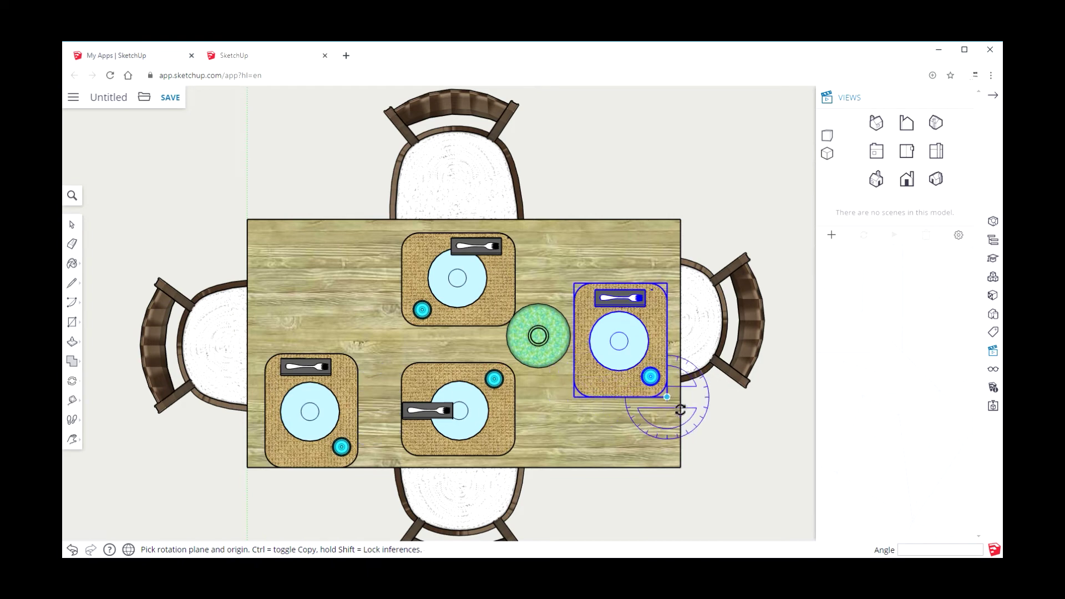
pyautogui.click(667, 396)
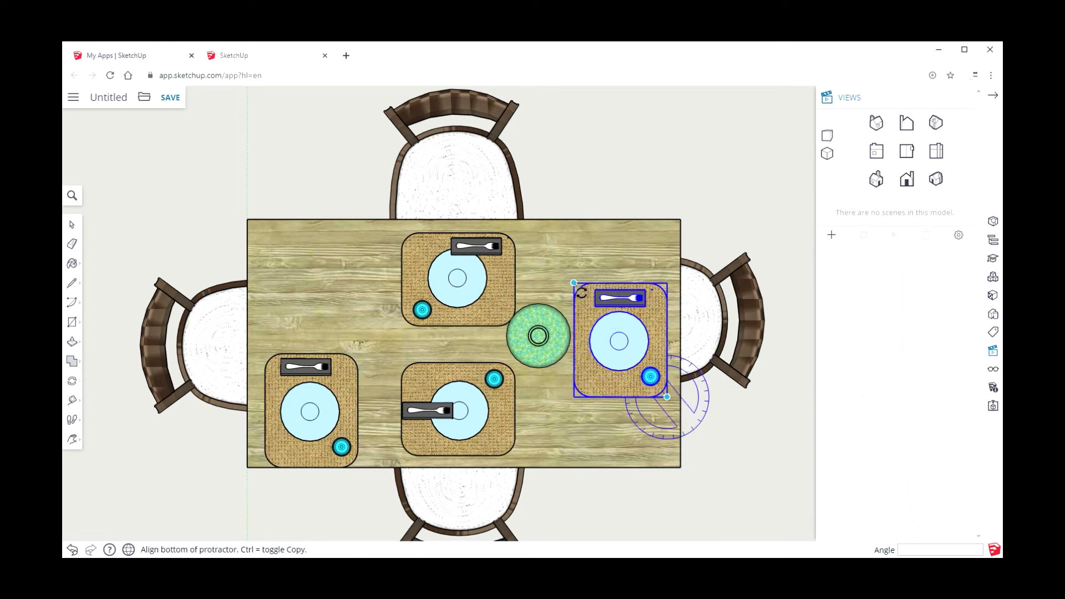
pyautogui.click(573, 283)
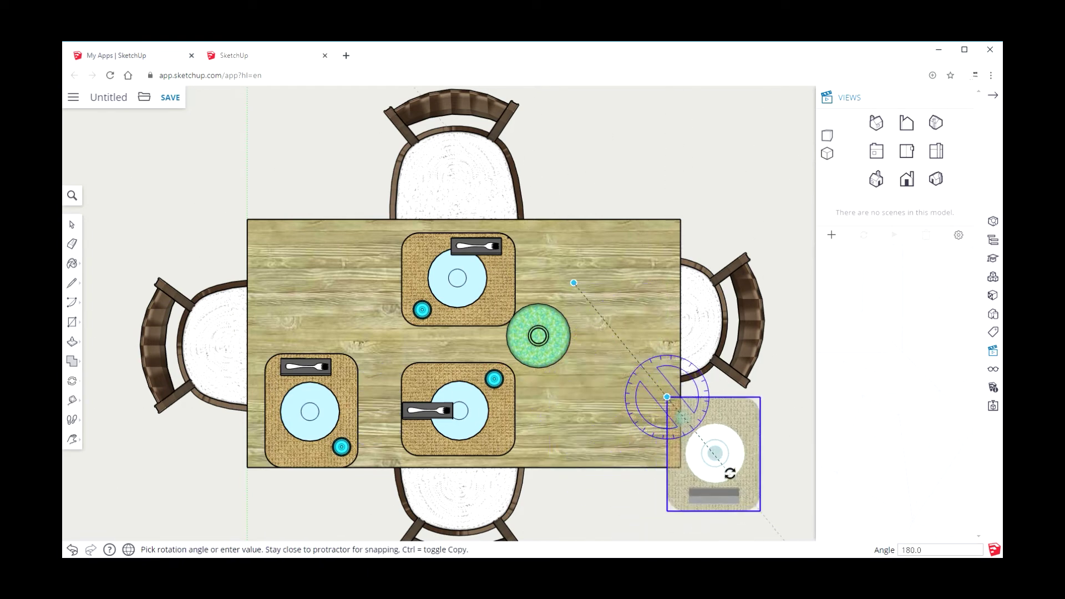
pyautogui.click(729, 472)
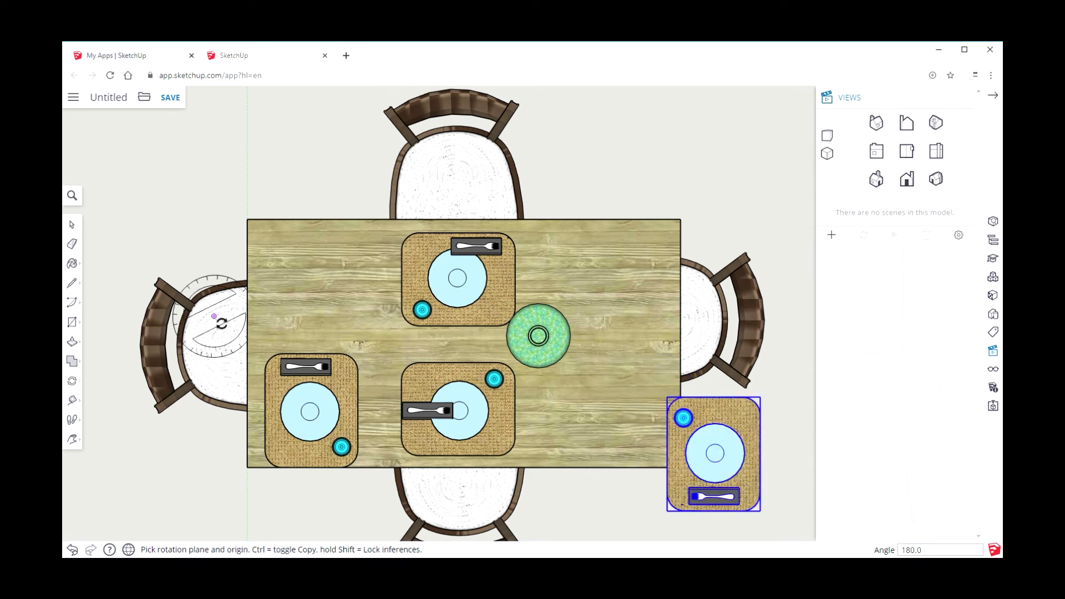
# Move the right place setting about 29.6" back onto the table in front of the right chair
pyautogui.click(72, 381)
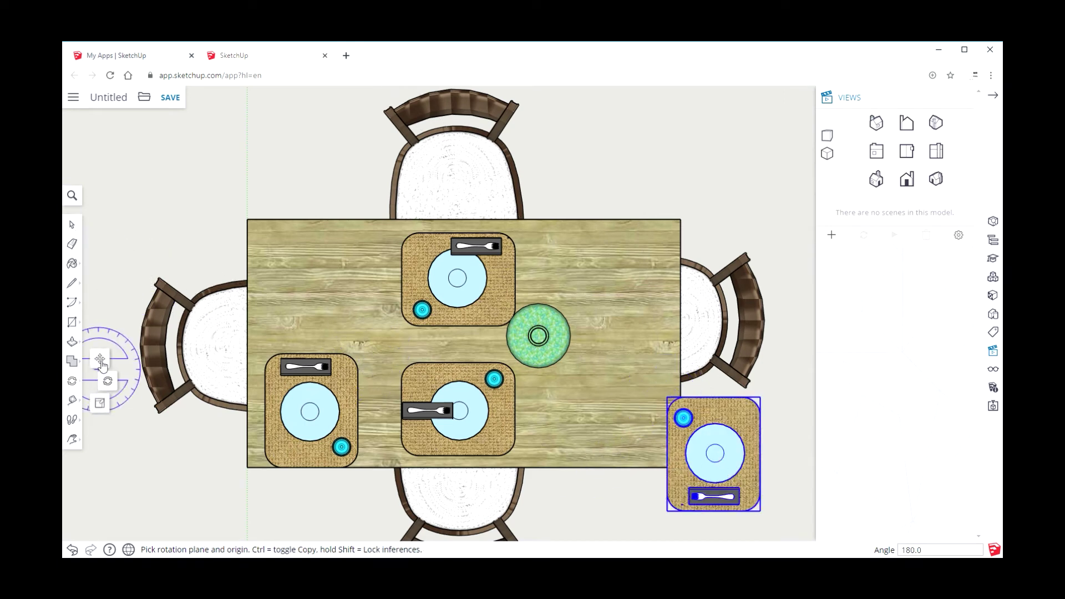
pyautogui.click(108, 341)
pyautogui.click(687, 482)
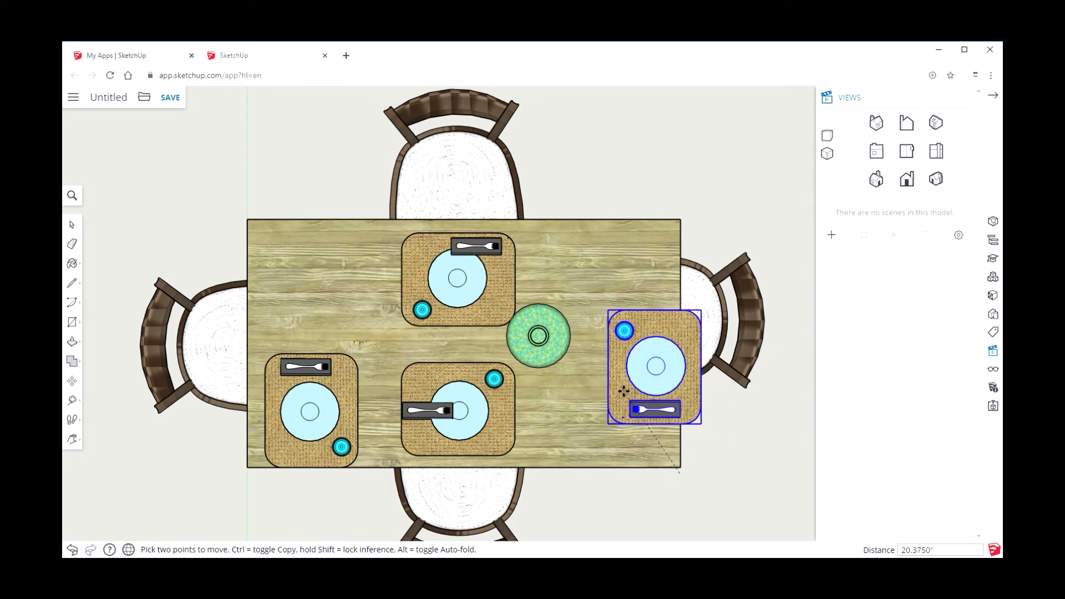
pyautogui.click(599, 356)
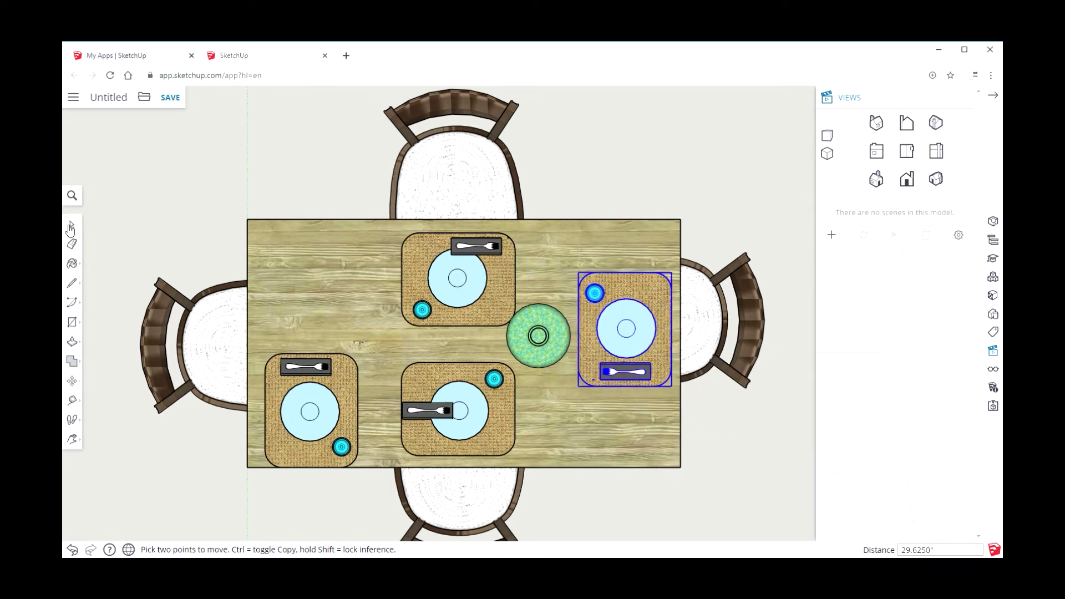
# Rotate the fork and napkin group at the upper middle placemat by about 89.8° so the tines point toward the table's center
pyautogui.click(71, 226)
pyautogui.click(470, 254)
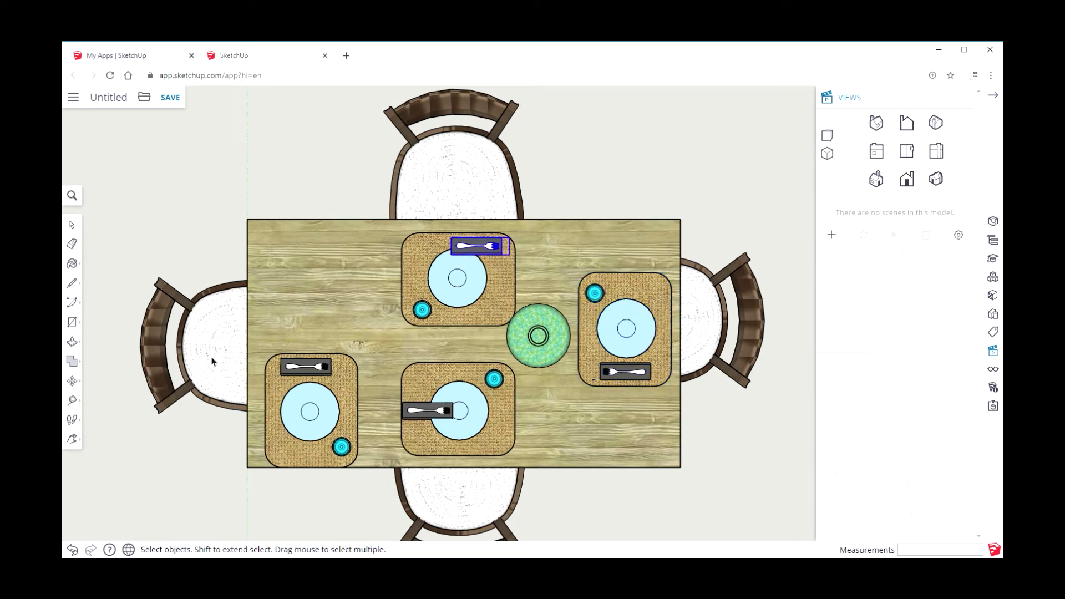
pyautogui.click(73, 382)
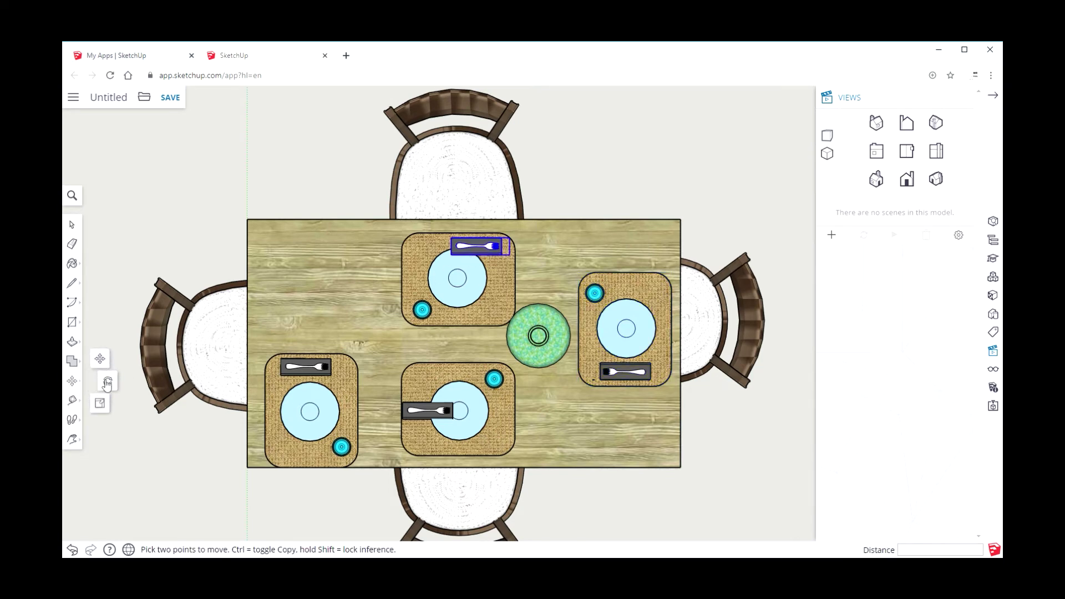
pyautogui.click(107, 382)
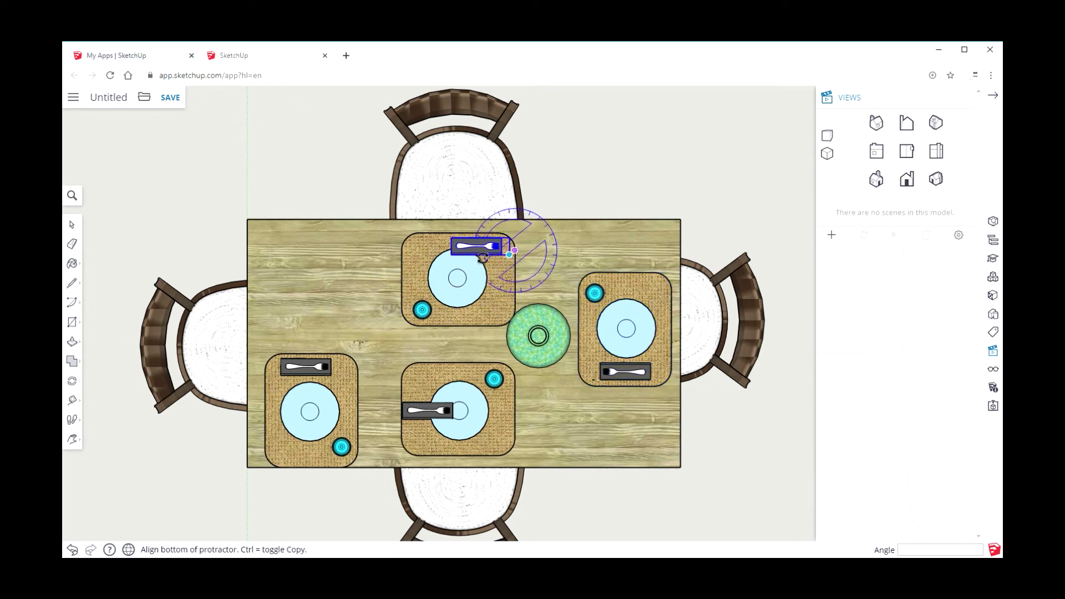
pyautogui.click(515, 250)
pyautogui.click(452, 239)
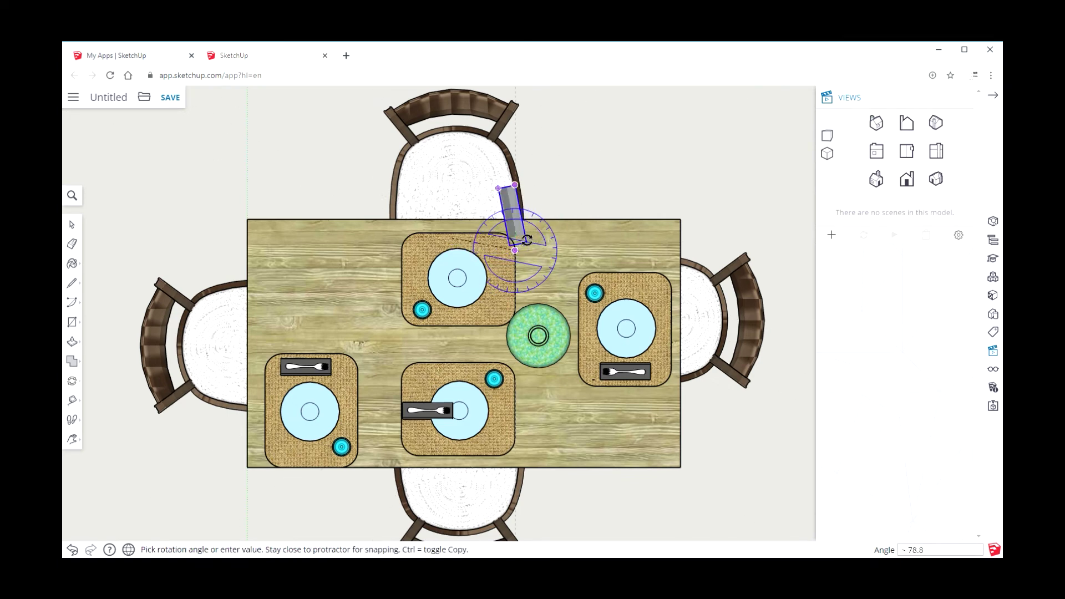
pyautogui.scroll(1, 526, 242)
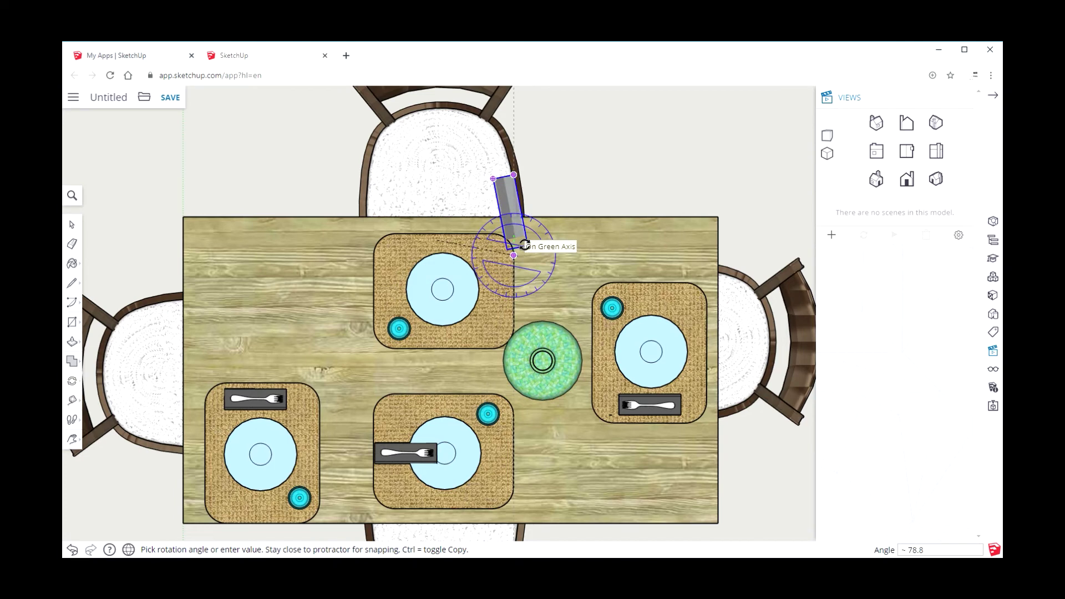
pyautogui.scroll(1, 531, 247)
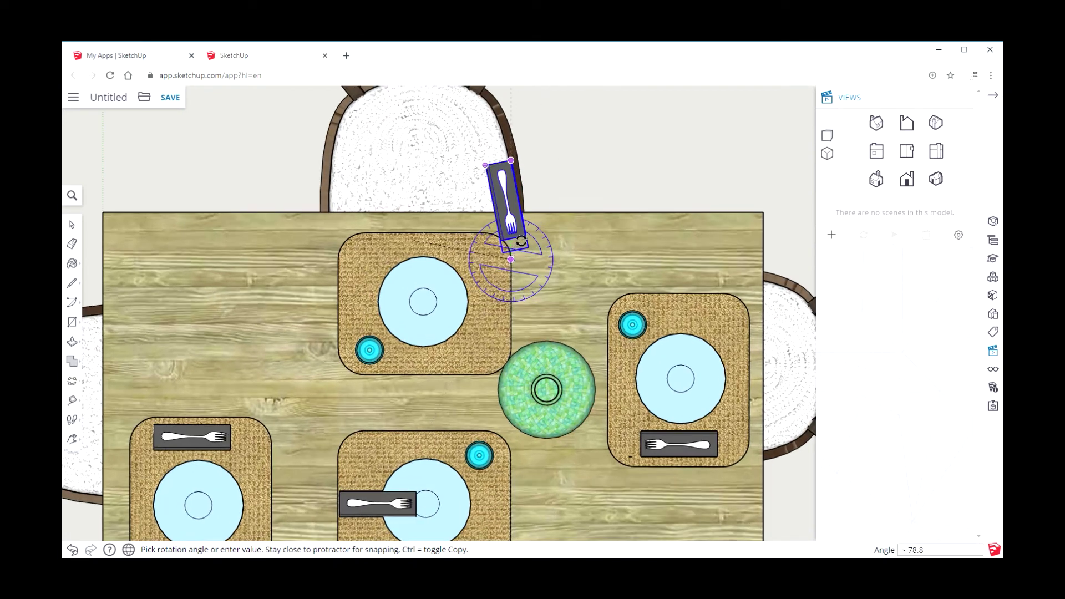
pyautogui.click(526, 223)
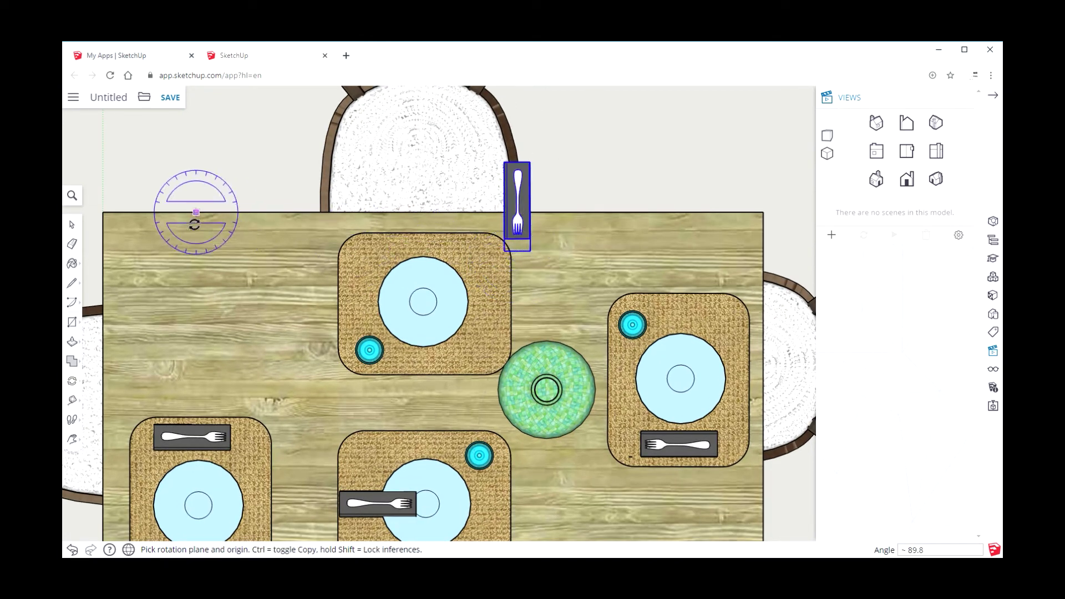
# Move the upper middle fork and napkin group about 13.2" onto the placemat, beside the plate
pyautogui.click(74, 381)
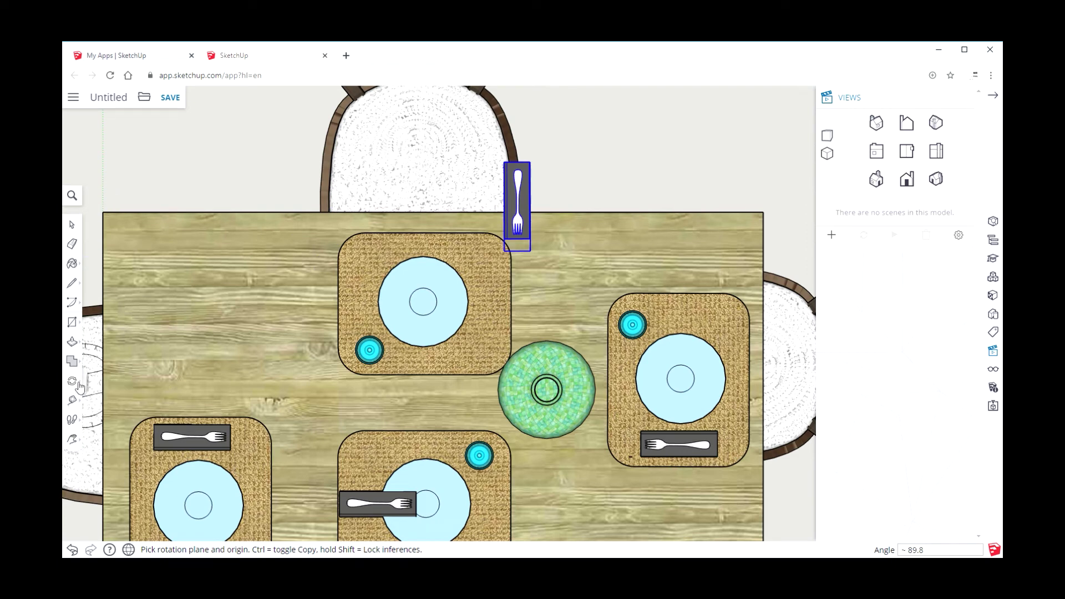
pyautogui.click(101, 359)
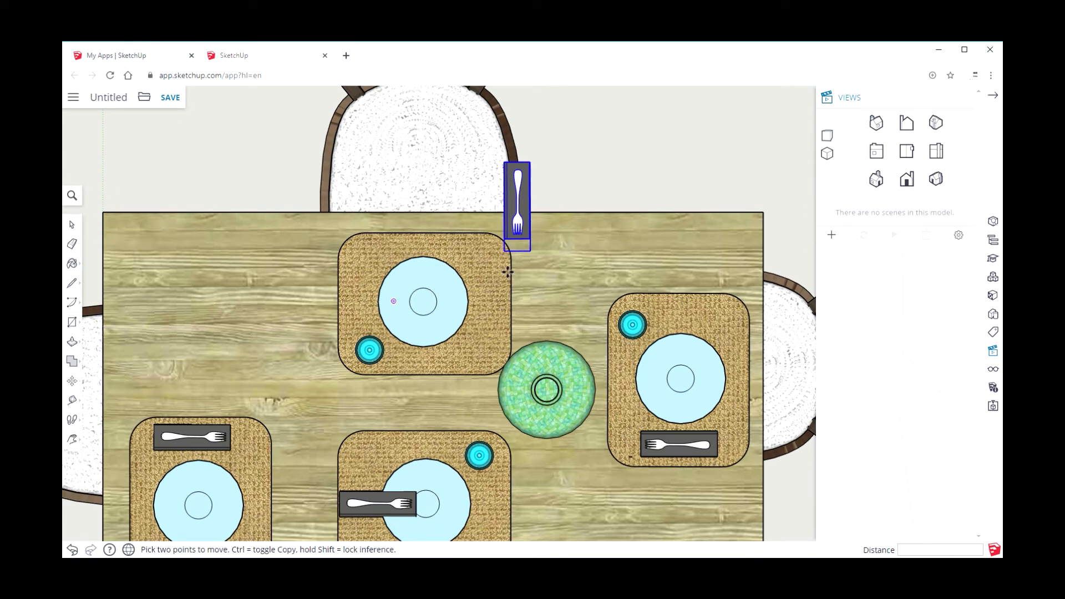
pyautogui.click(517, 215)
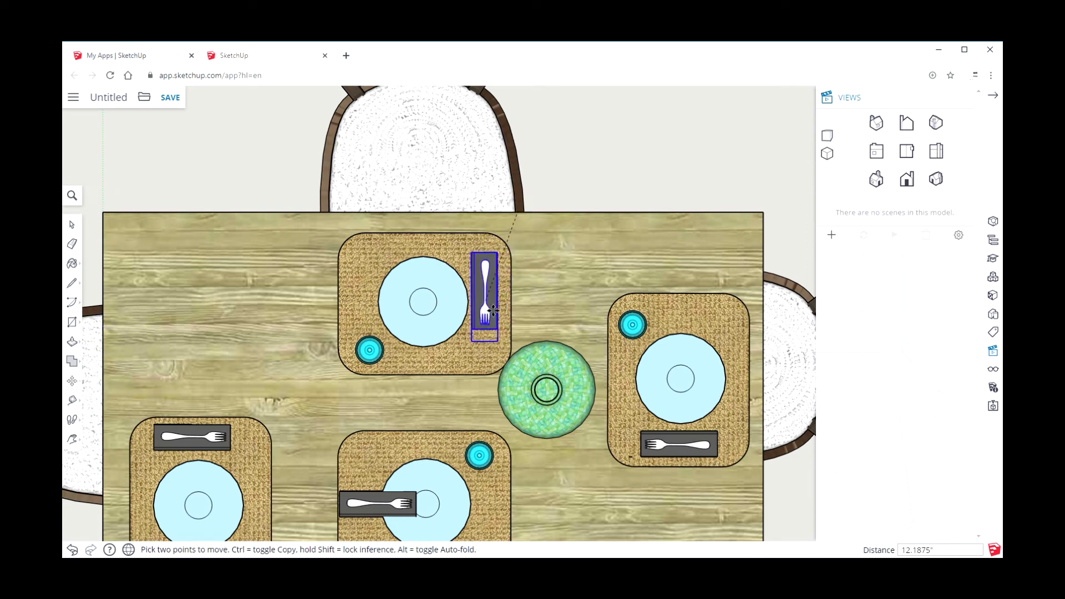
pyautogui.click(494, 317)
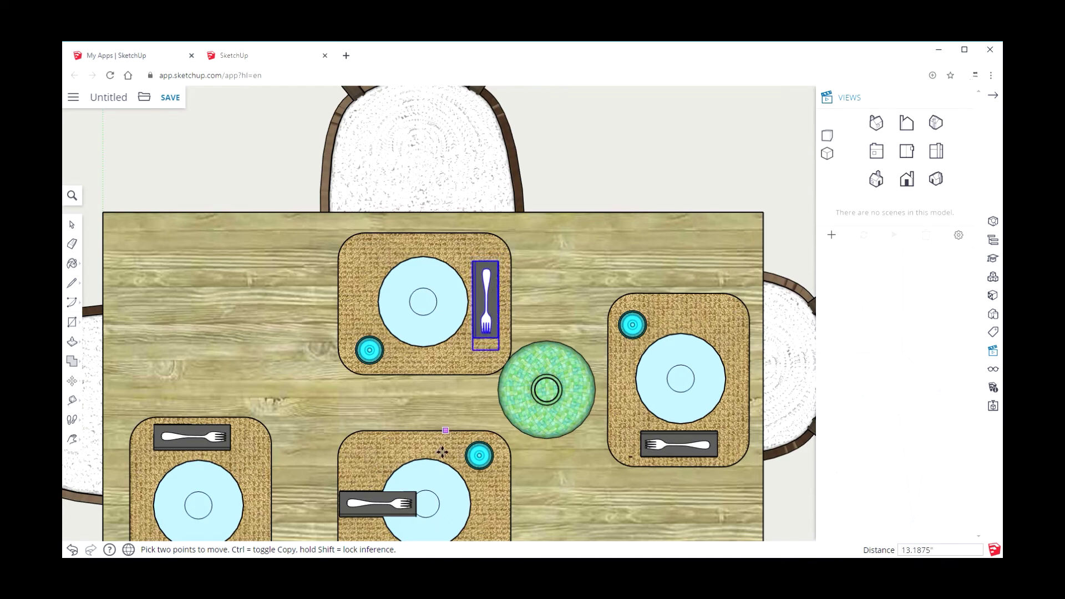
# Select the fork and napkin group on the lower middle placemat and activate the Rotate tool
pyautogui.scroll(-3, 441, 450)
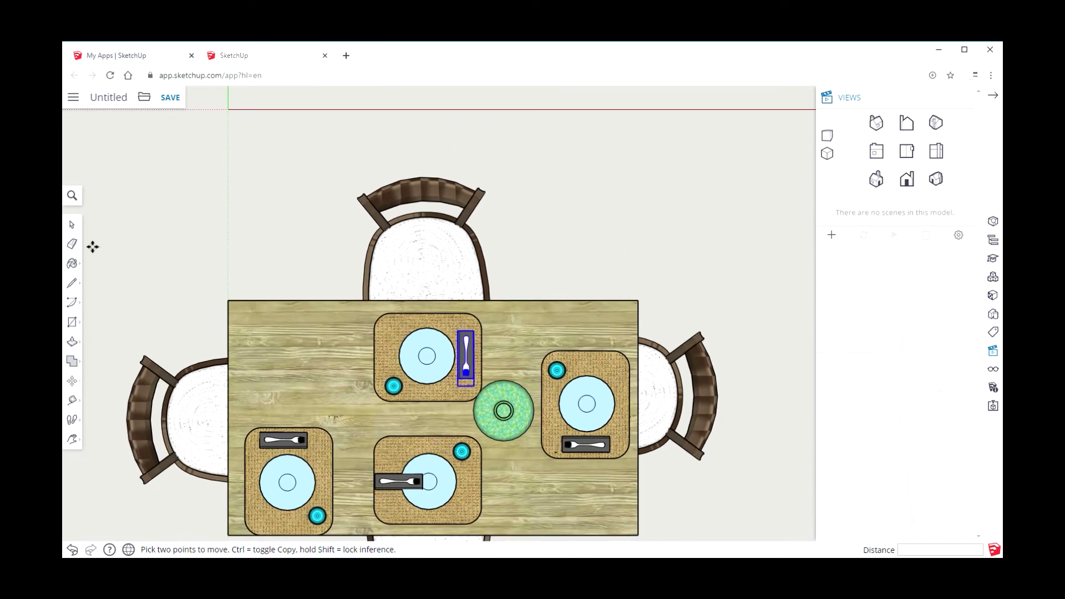
pyautogui.click(77, 225)
pyautogui.click(393, 490)
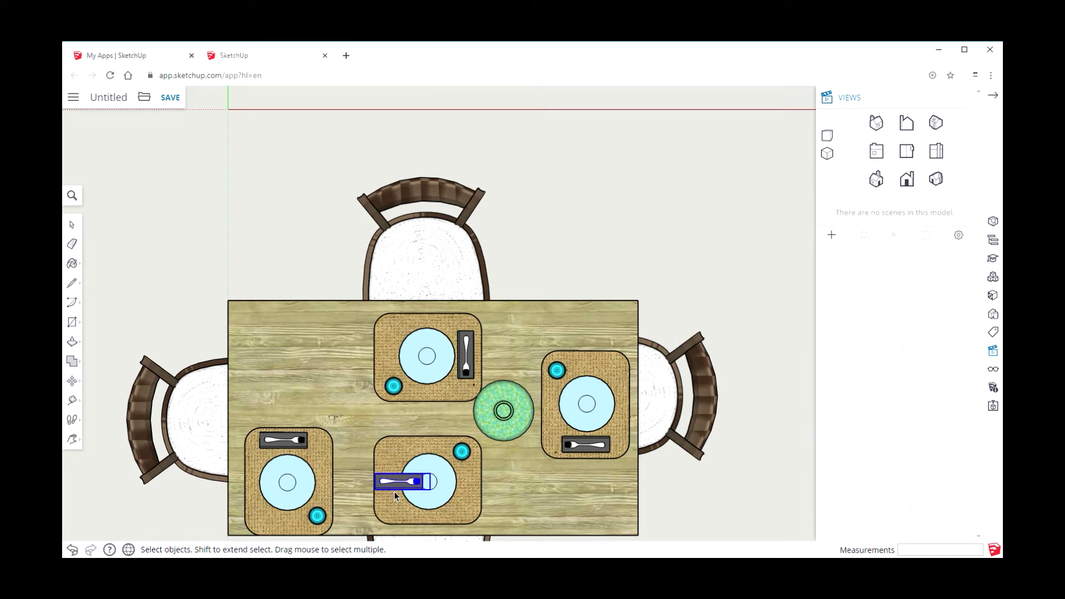
pyautogui.click(74, 384)
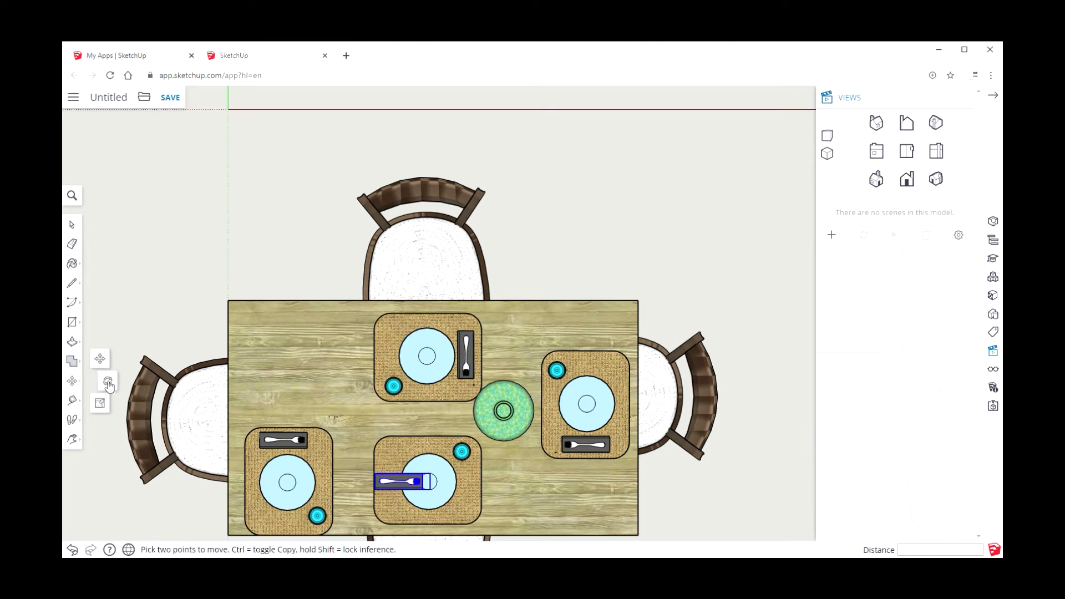
pyautogui.click(106, 380)
# Try to rotate the lower middle fork and napkin group upright about its lower left corner, and undo the rotation
pyautogui.click(430, 490)
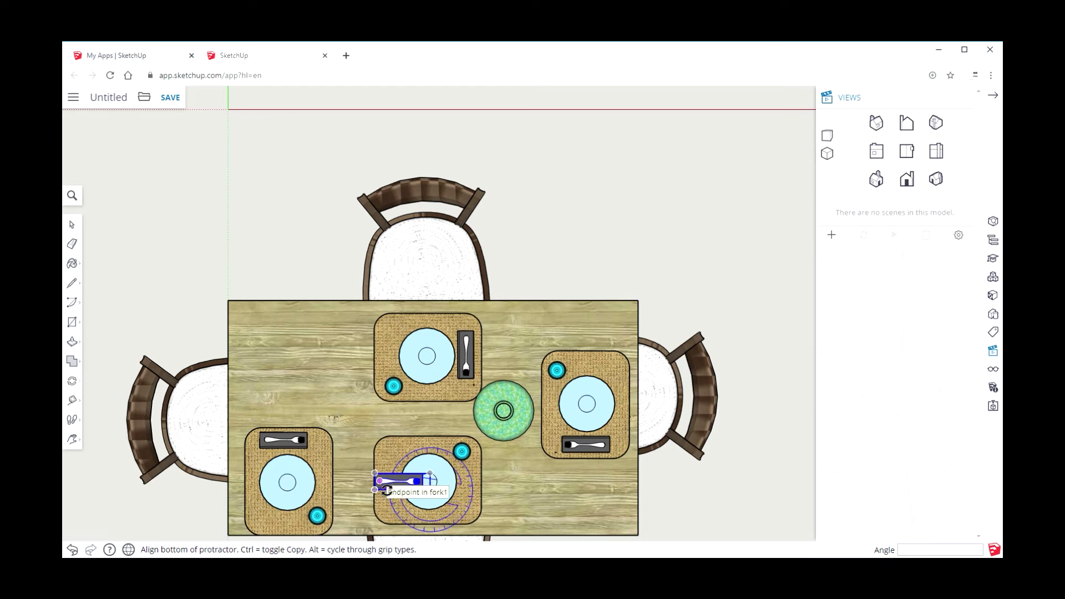
pyautogui.press('Escape')
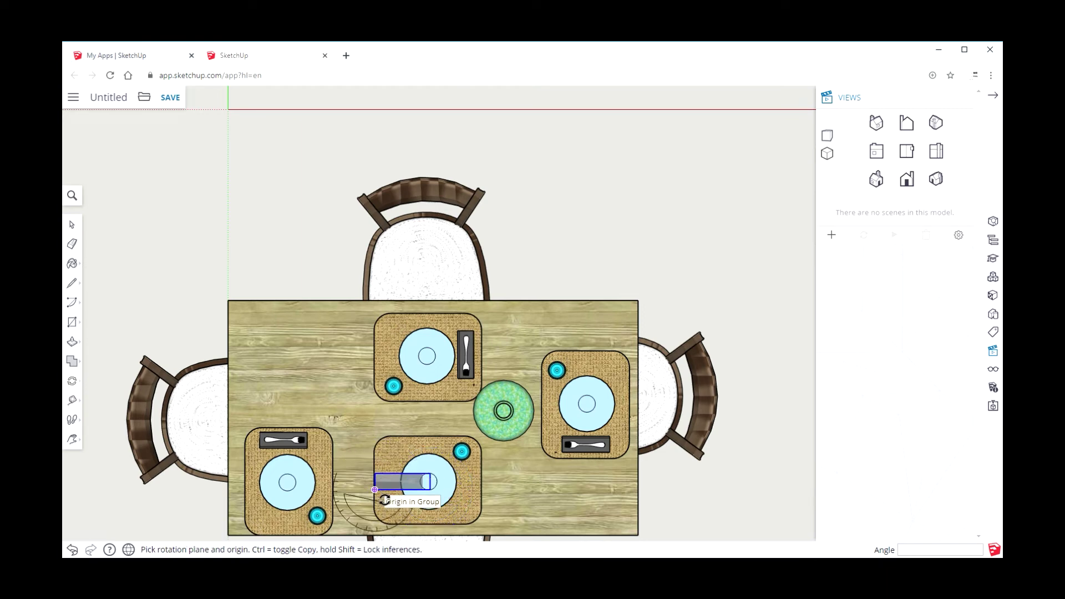
pyautogui.click(375, 490)
pyautogui.click(436, 482)
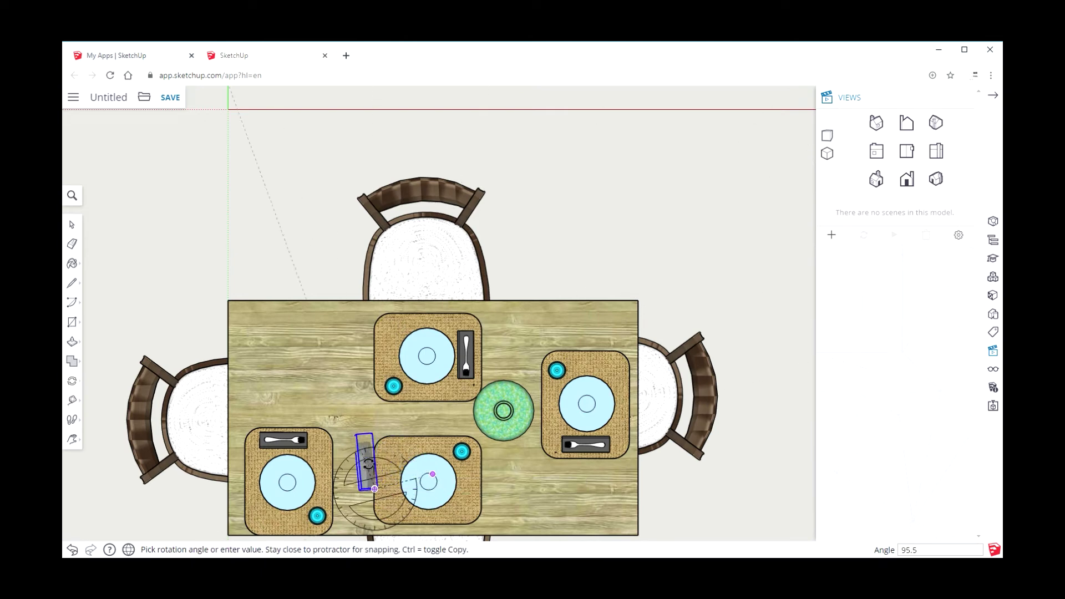
pyautogui.click(373, 465)
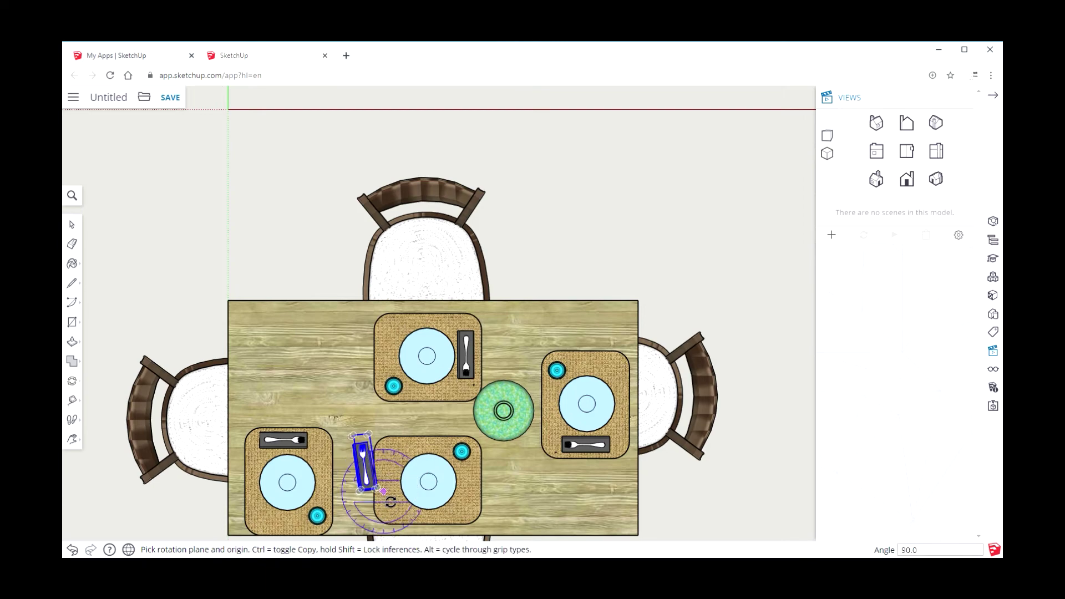
pyautogui.scroll(-2, 404, 505)
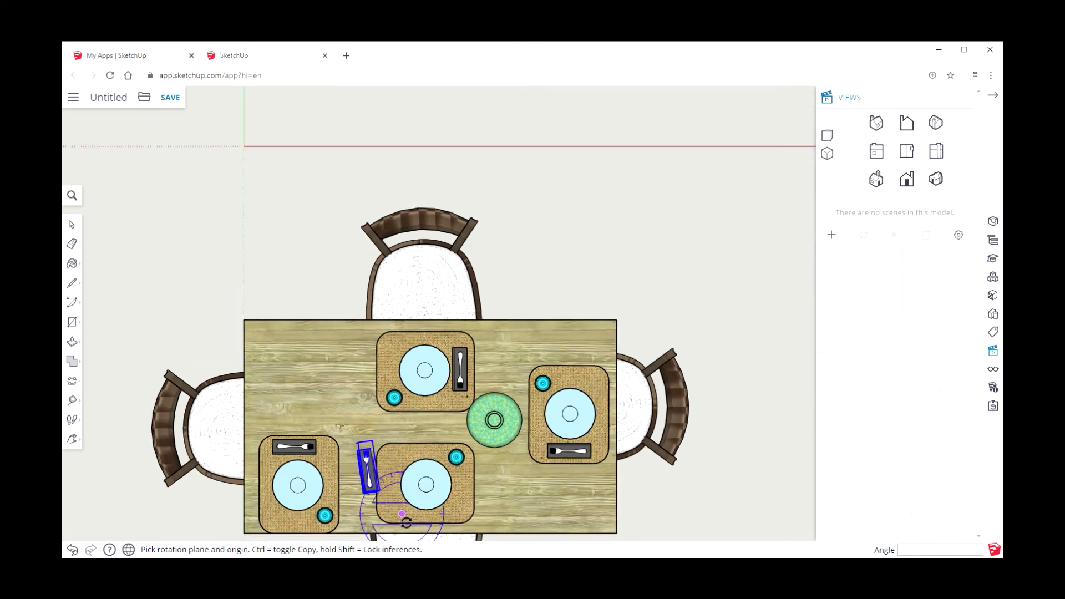
pyautogui.scroll(6, 371, 516)
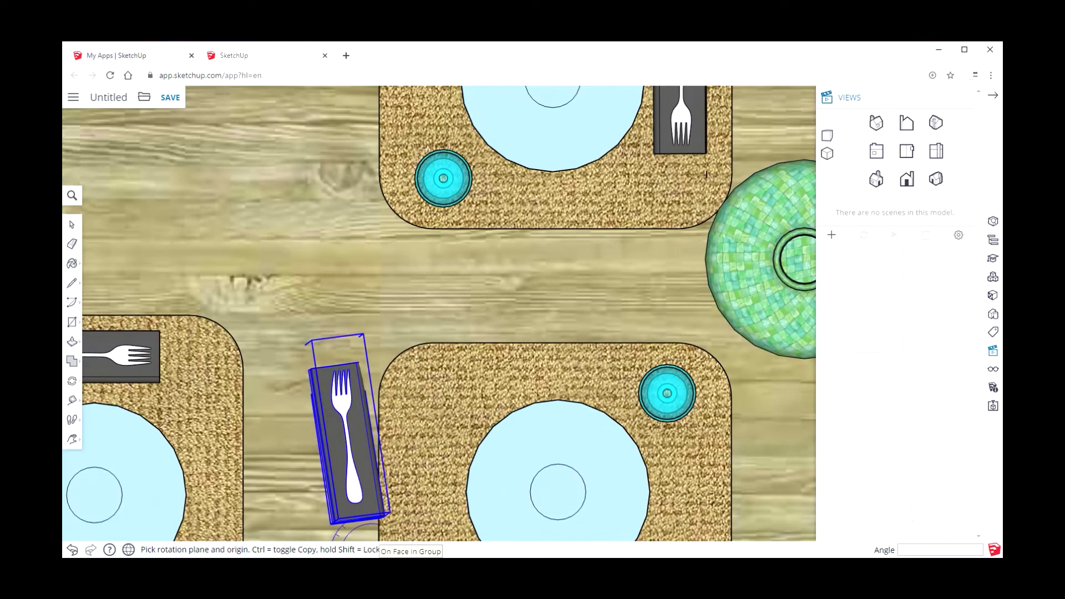
pyautogui.hotkey('ctrl', 'z')
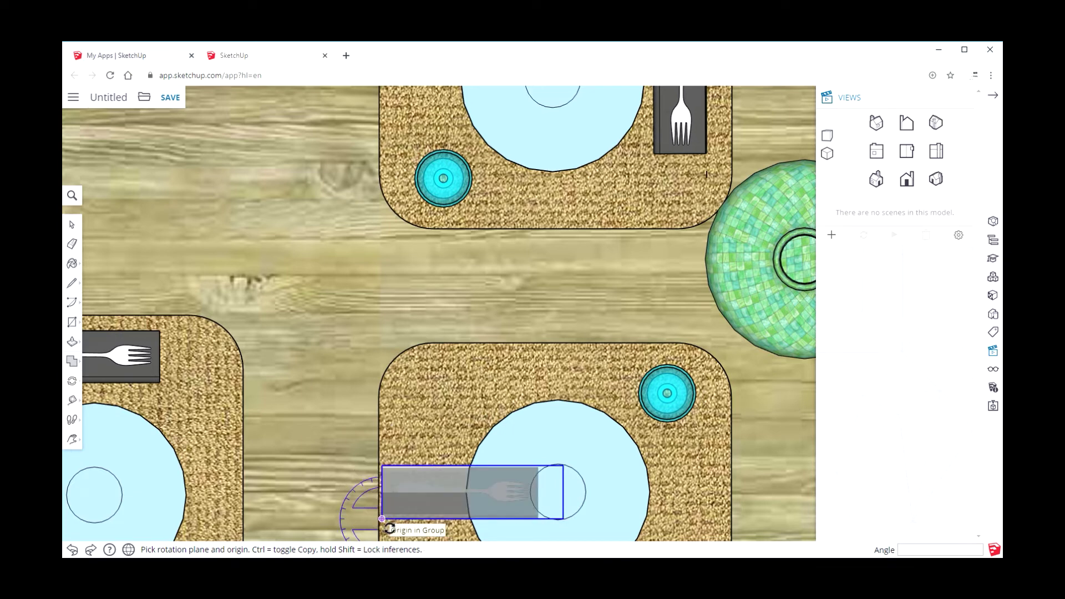
# Rotate the lower middle fork and napkin group about 91.1° about its lower left corner and move it about 5.7" beside the plate
pyautogui.moveTo(382, 519); pyautogui.dragTo(565, 518)
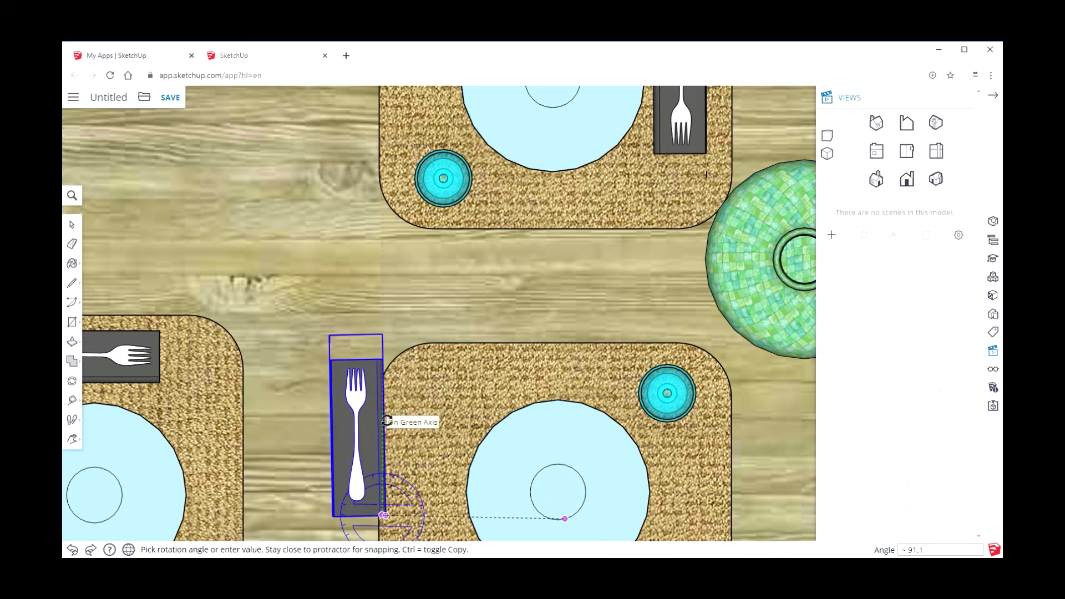
pyautogui.click(386, 422)
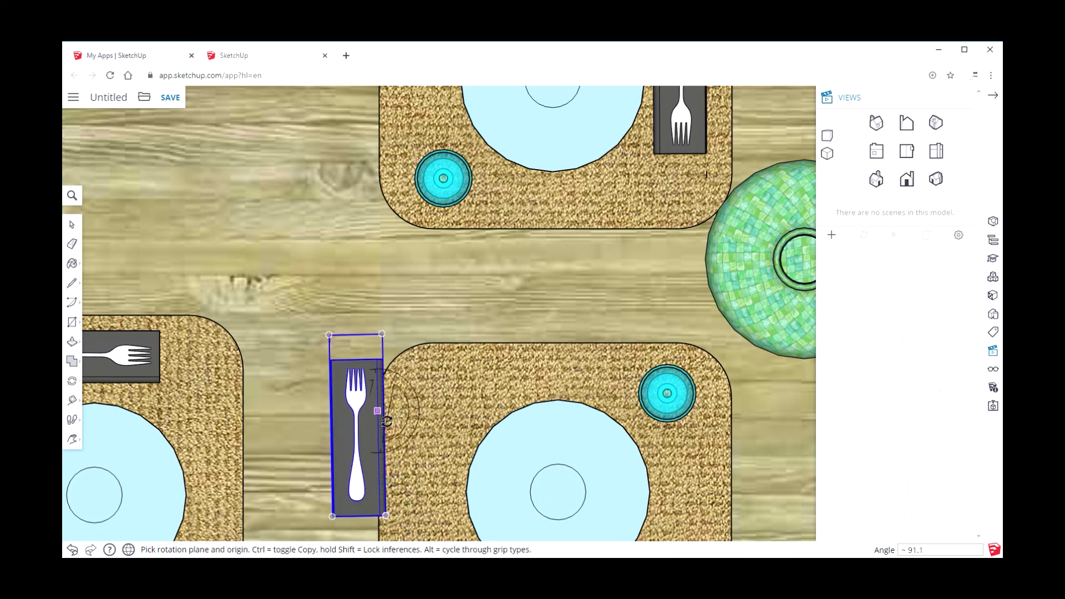
pyautogui.click(73, 381)
pyautogui.click(95, 381)
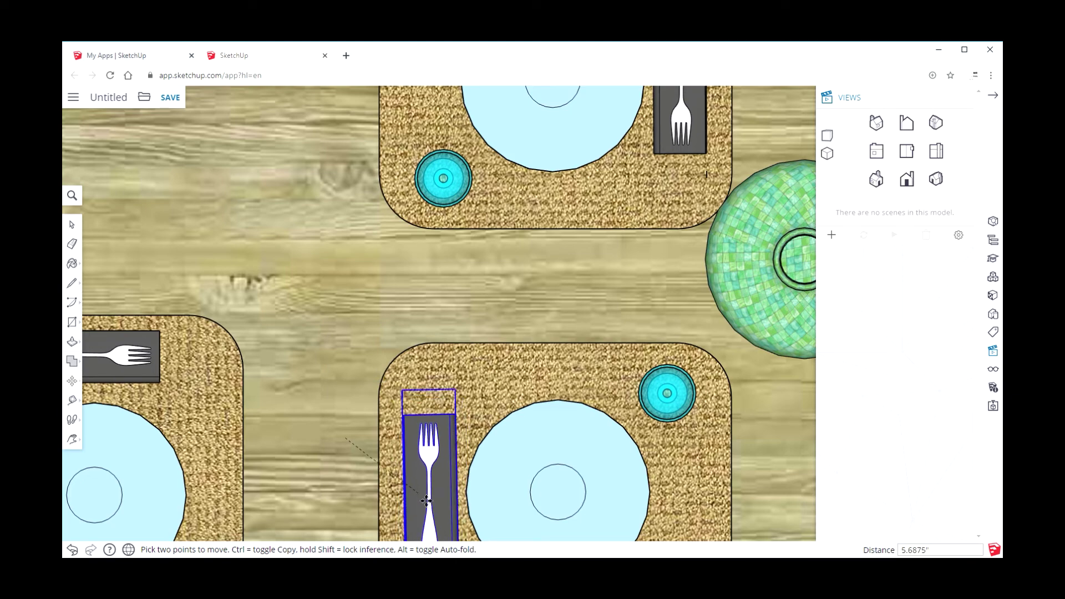
pyautogui.click(425, 499)
# Group the left place setting's placemat, plate, glass, fork and napkin together
pyautogui.scroll(-3, 341, 541)
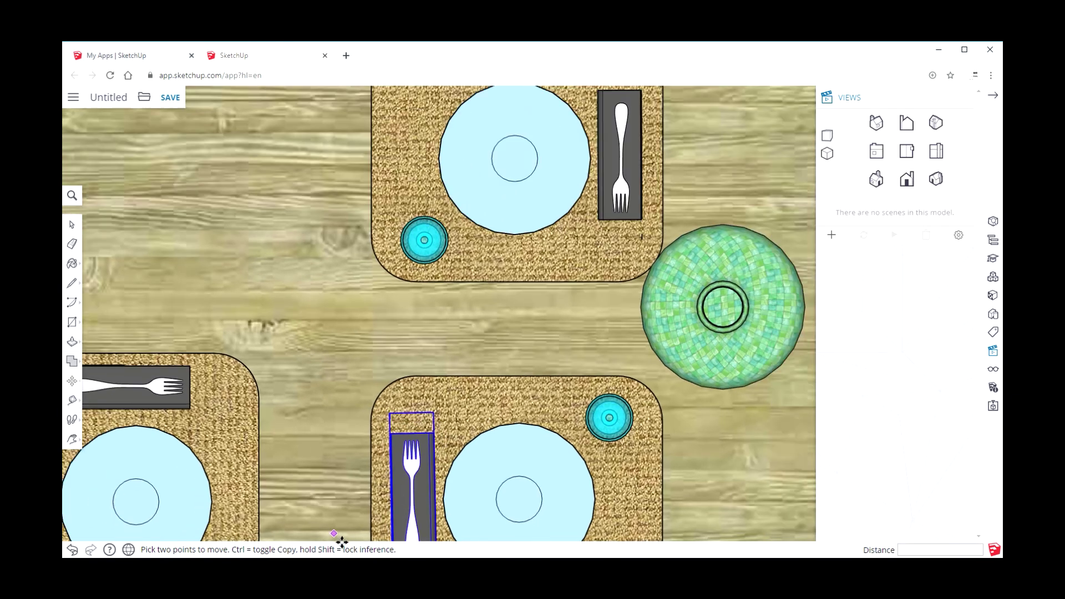
pyautogui.click(72, 439)
pyautogui.moveTo(347, 459); pyautogui.dragTo(377, 279)
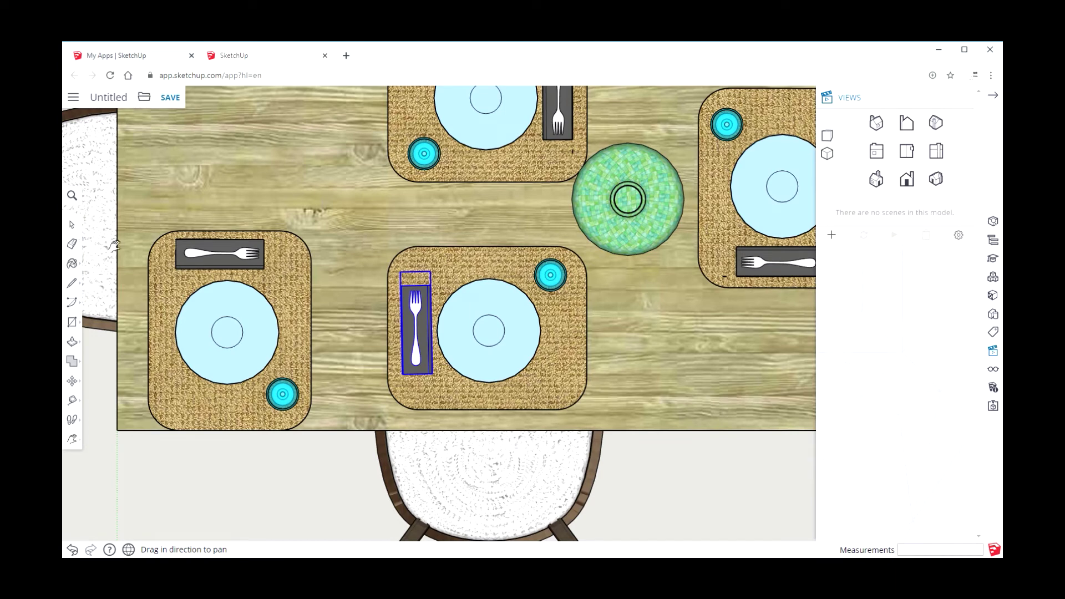
pyautogui.click(74, 227)
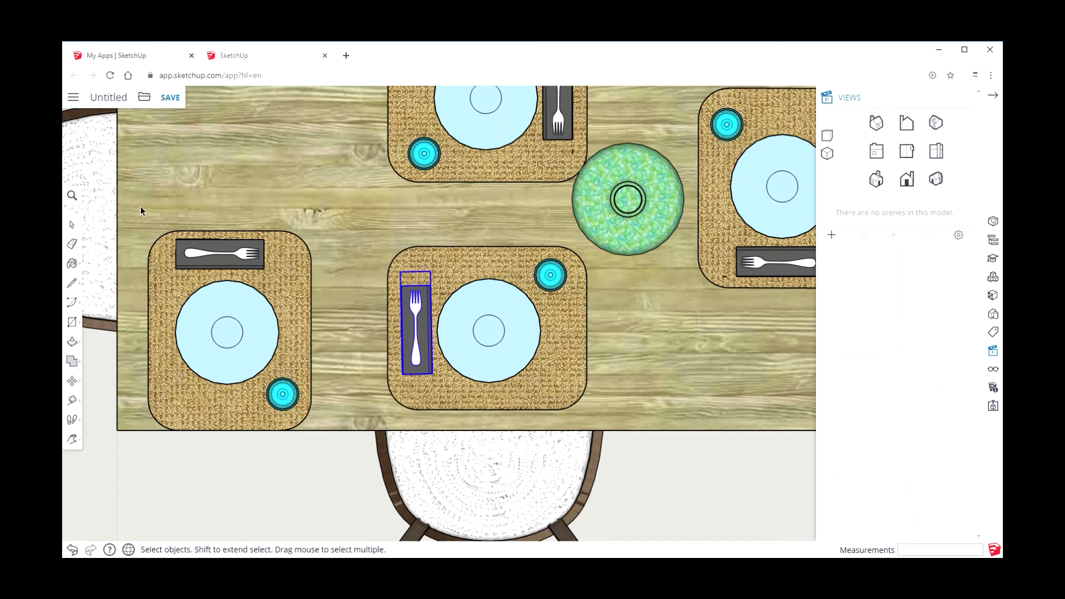
pyautogui.moveTo(137, 201); pyautogui.dragTo(320, 457)
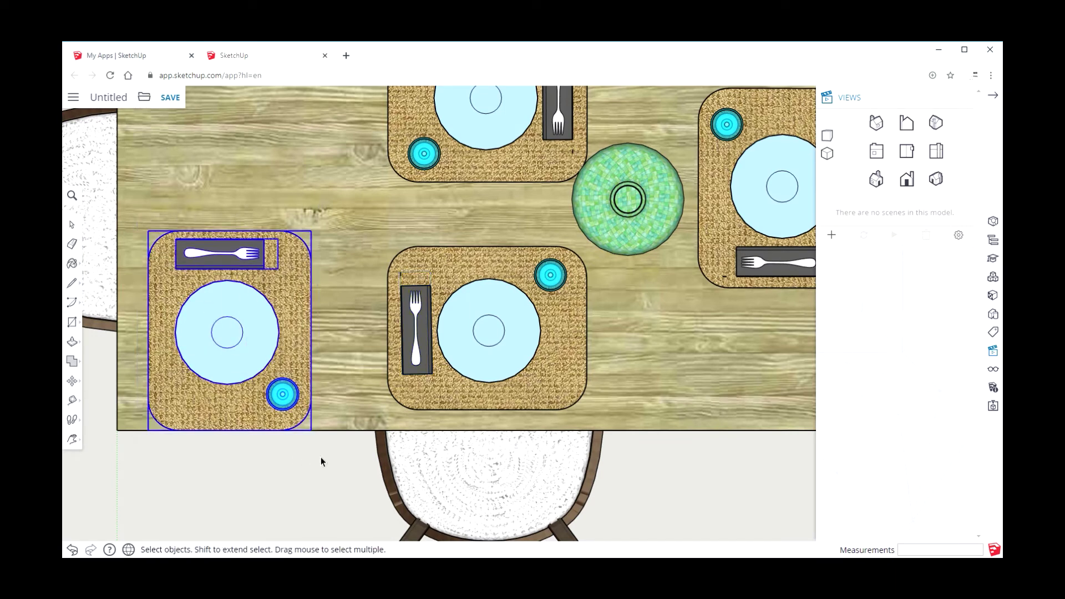
pyautogui.rightClick(218, 406)
pyautogui.click(244, 328)
# Move the left place setting group about 12.6" along the table so it sits in front of the left chair
pyautogui.click(78, 382)
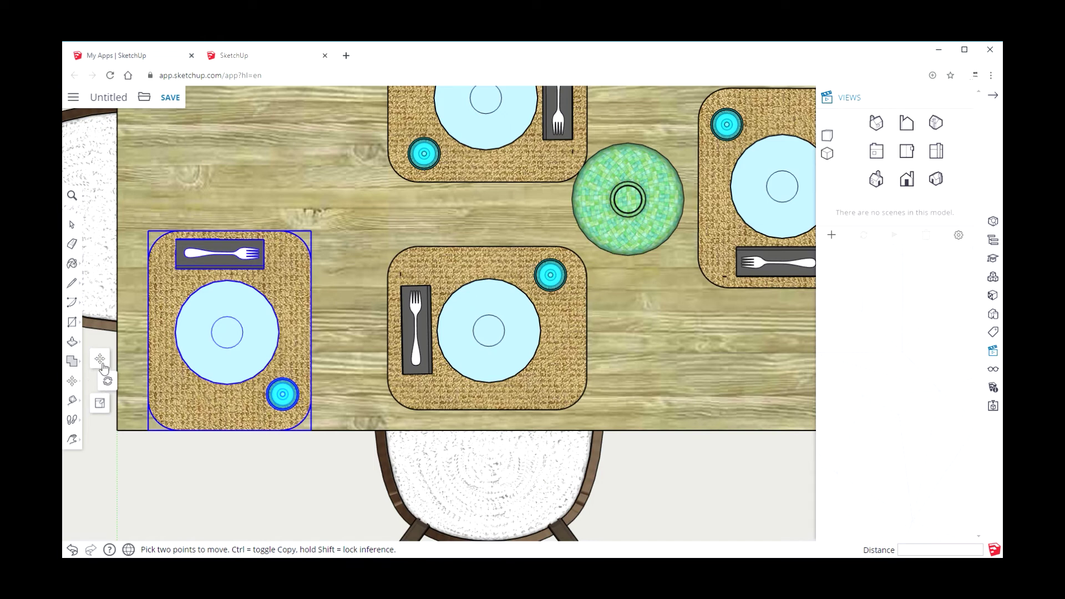
pyautogui.click(186, 395)
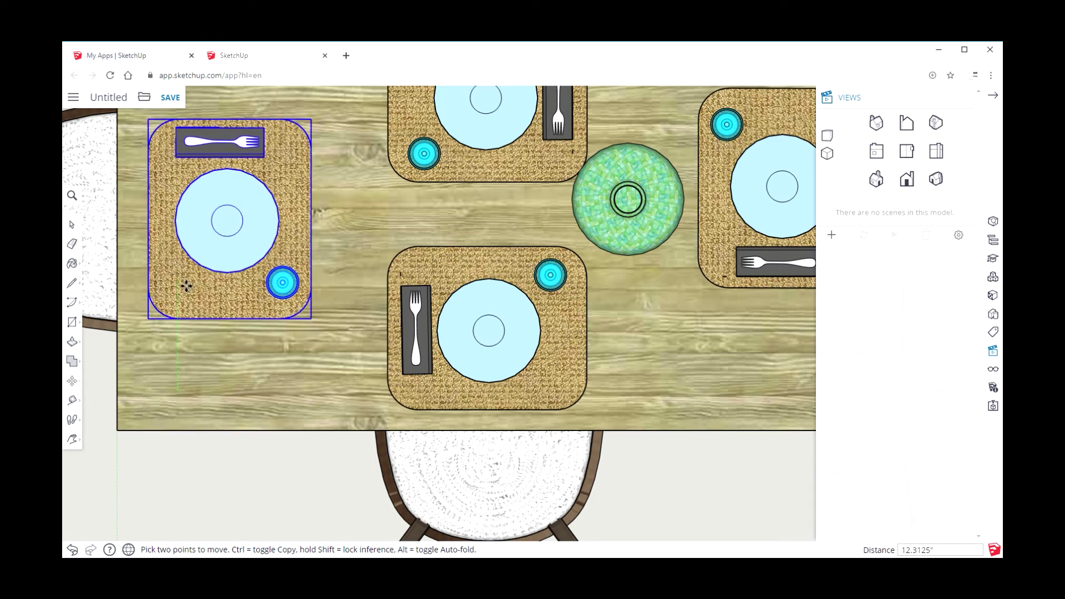
pyautogui.click(174, 285)
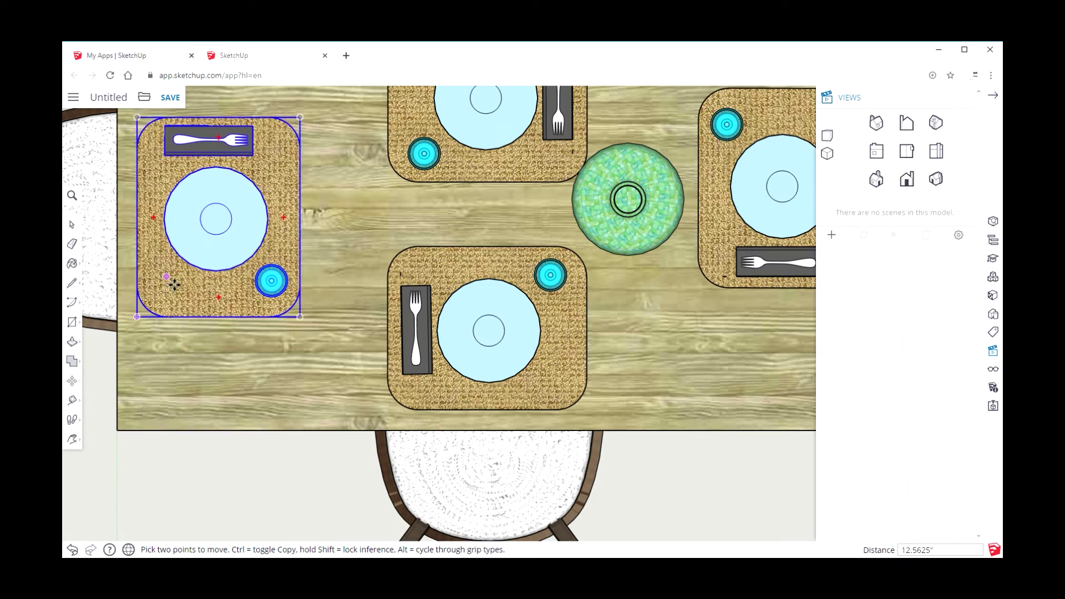
# Lower the floating green vase about 42" in the front view so its base rests on the tabletop
pyautogui.click(907, 179)
pyautogui.scroll(-6, 633, 508)
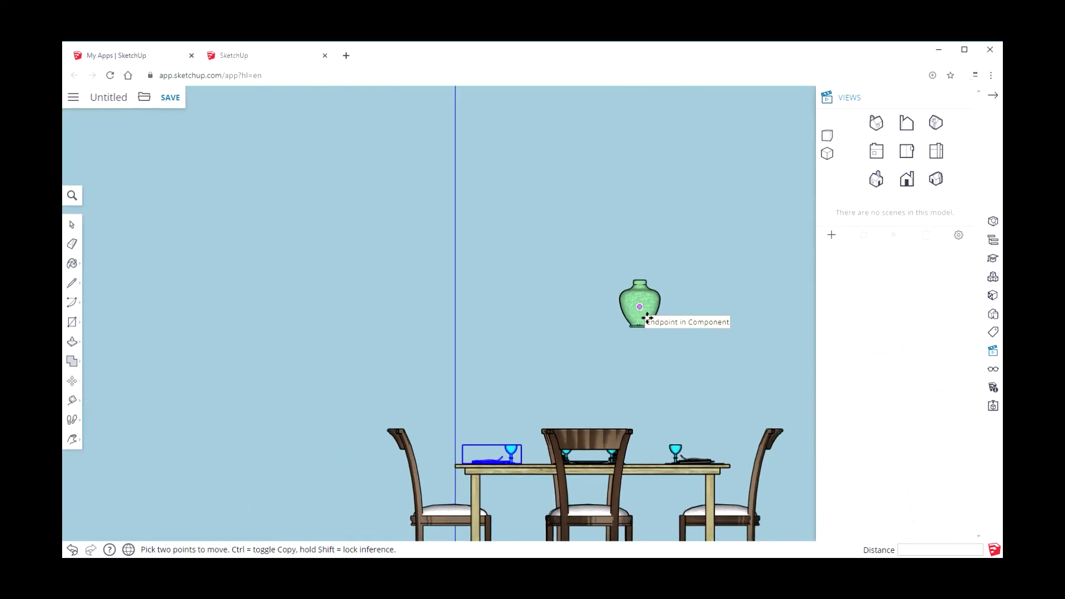
pyautogui.moveTo(72, 386)
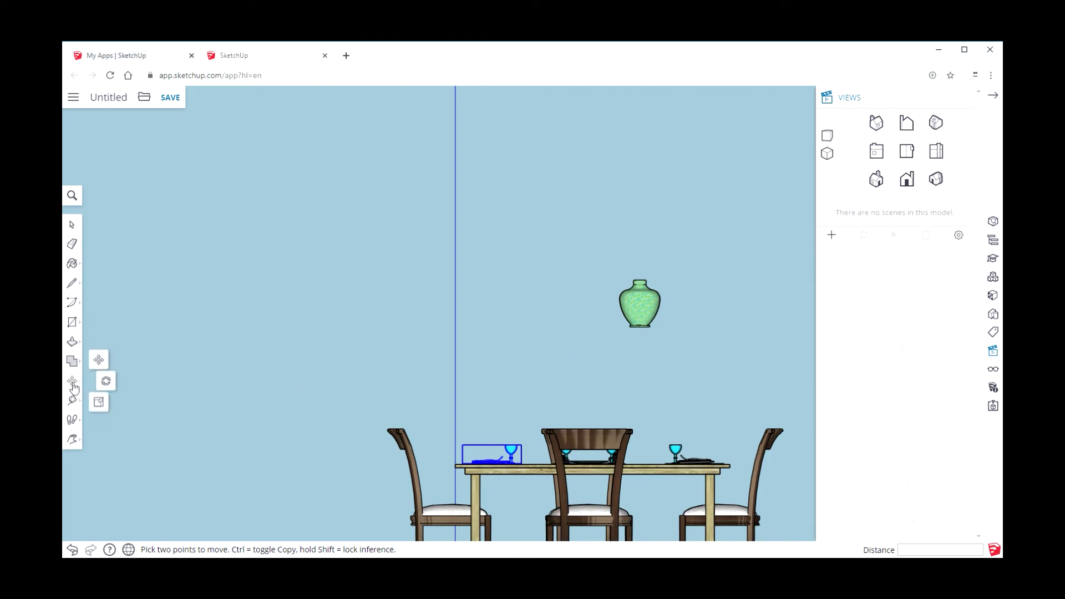
pyautogui.click(73, 225)
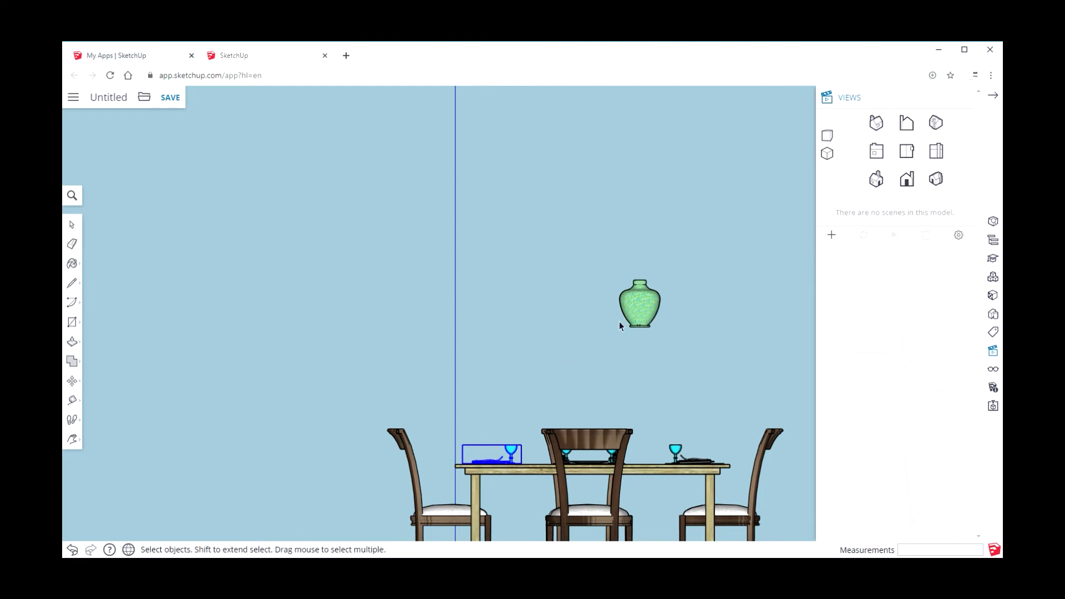
pyautogui.click(635, 312)
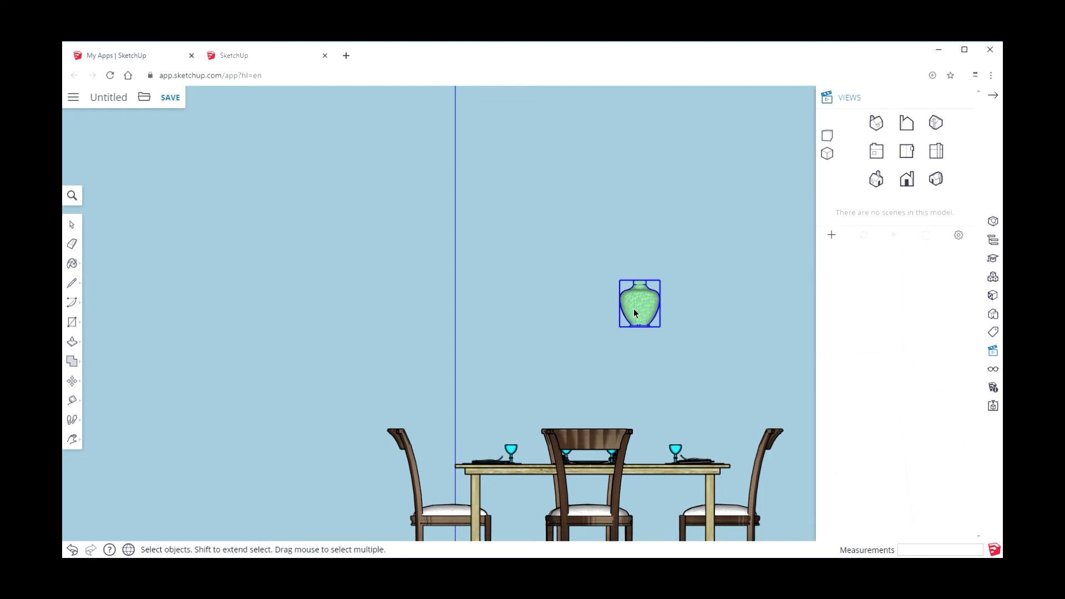
pyautogui.click(73, 383)
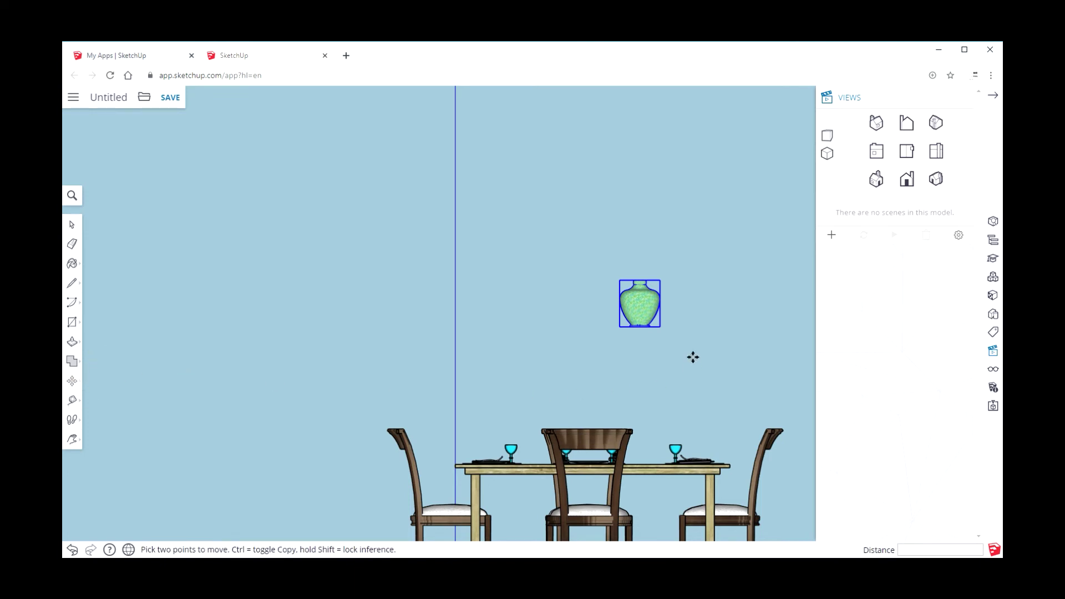
pyautogui.click(651, 336)
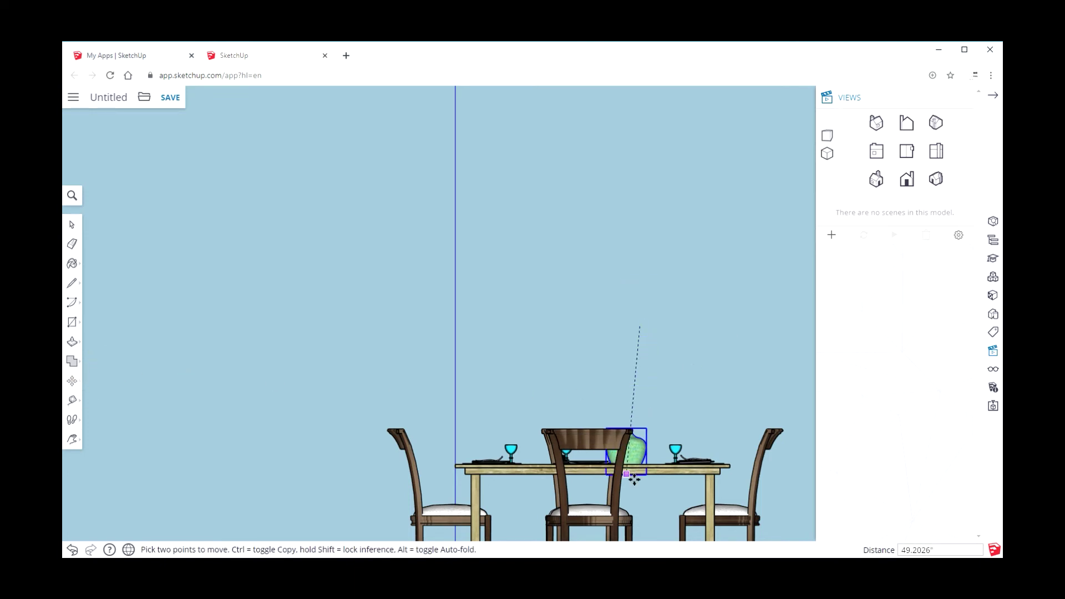
pyautogui.scroll(4, 638, 476)
pyautogui.scroll(8, 640, 475)
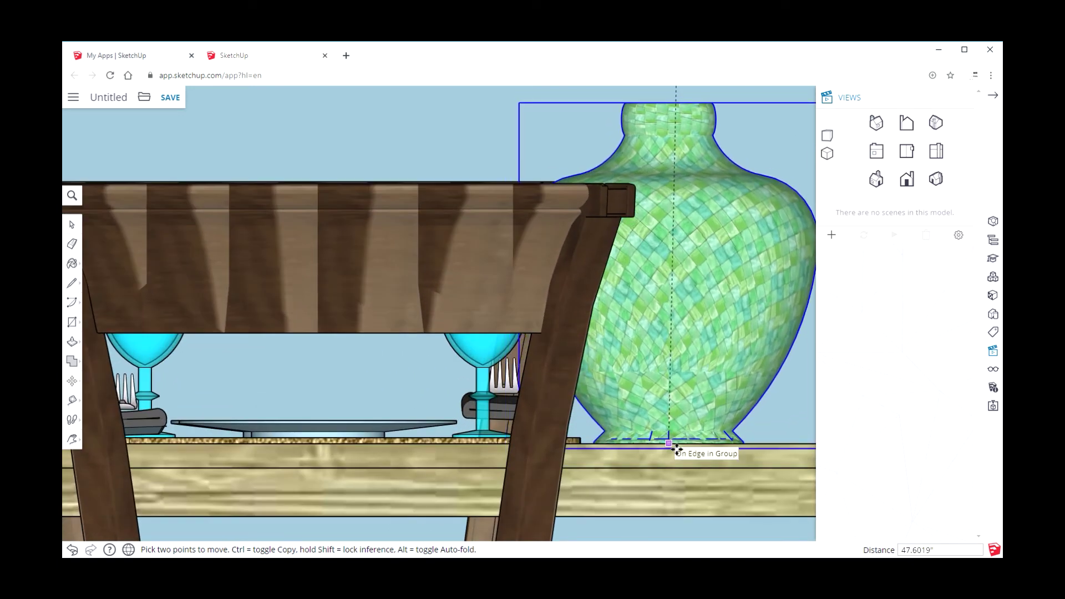
pyautogui.scroll(2, 675, 443)
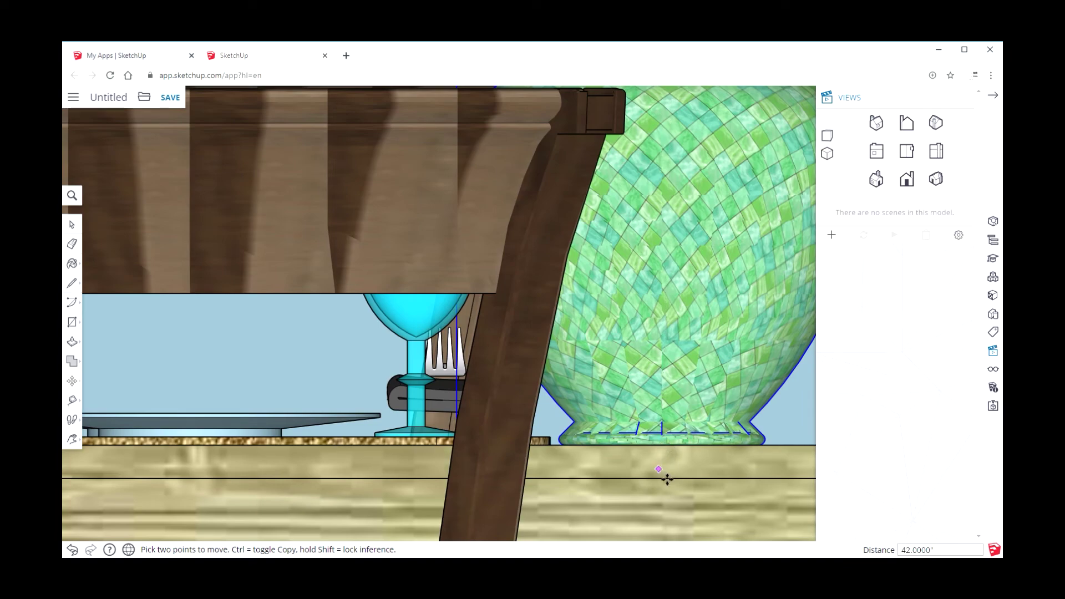
# Move the green vase about 2.75" across the tabletop in the top view, into the gap beside the right place setting
pyautogui.click(907, 151)
pyautogui.scroll(-8, 707, 378)
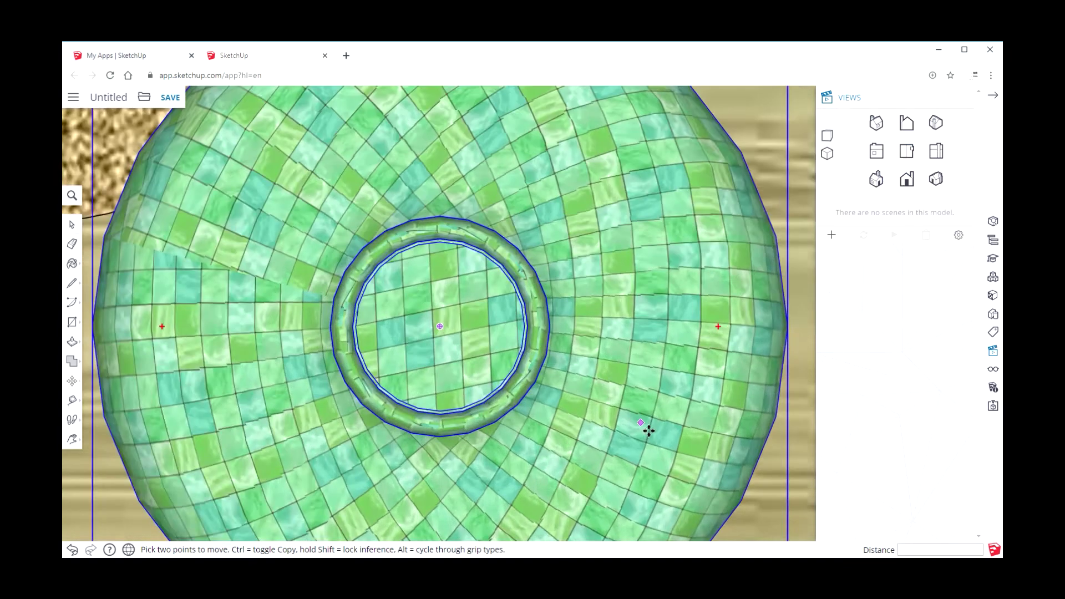
pyautogui.scroll(-2, 639, 457)
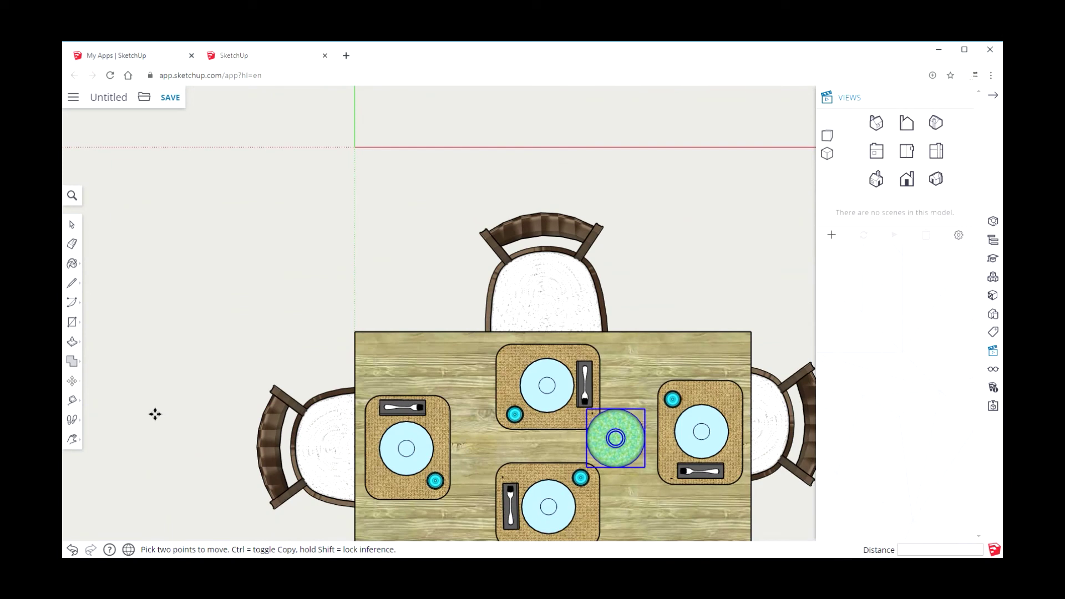
pyautogui.click(72, 440)
pyautogui.click(114, 420)
pyautogui.moveTo(205, 448); pyautogui.dragTo(157, 318)
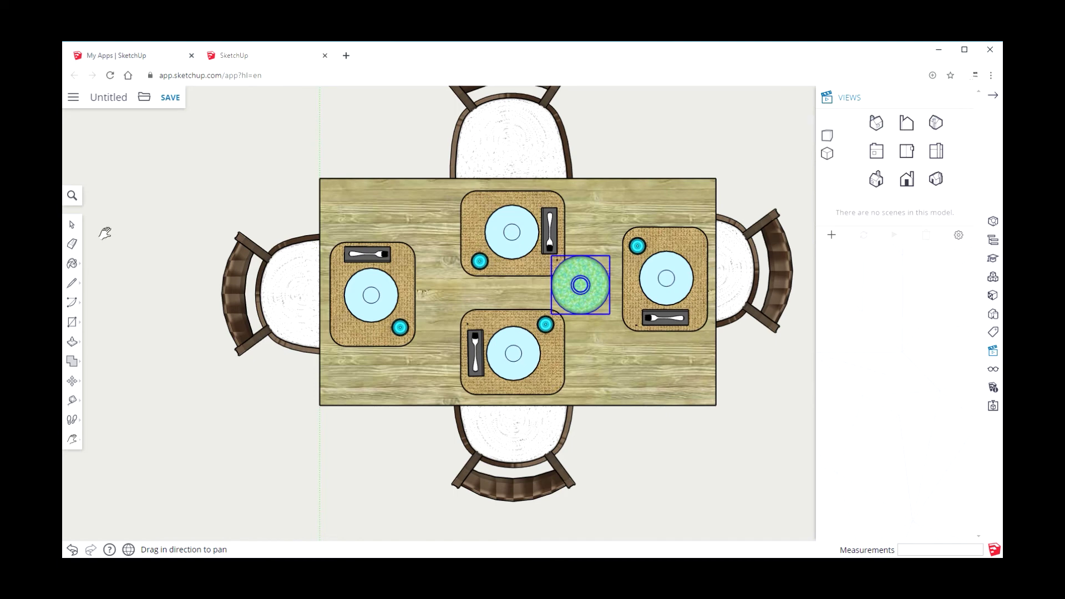
pyautogui.click(74, 227)
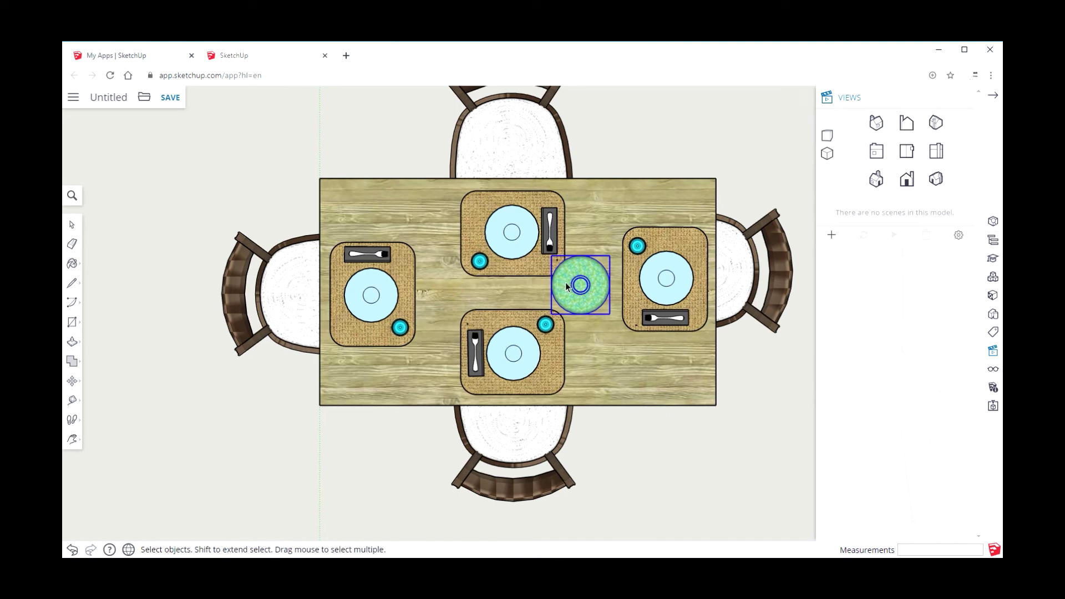
pyautogui.press('Escape')
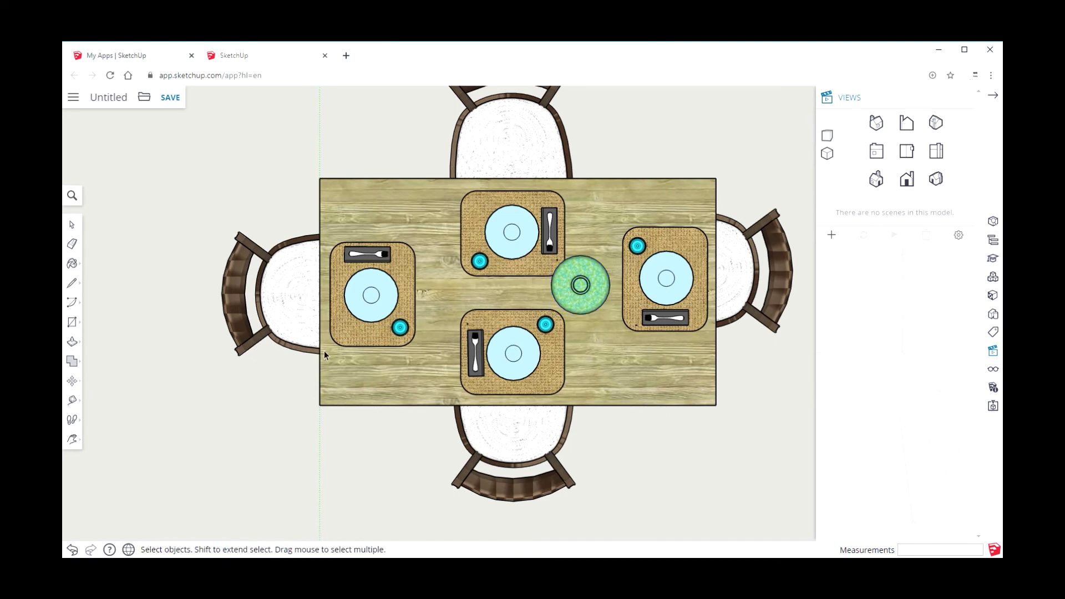
pyautogui.click(577, 311)
pyautogui.click(72, 381)
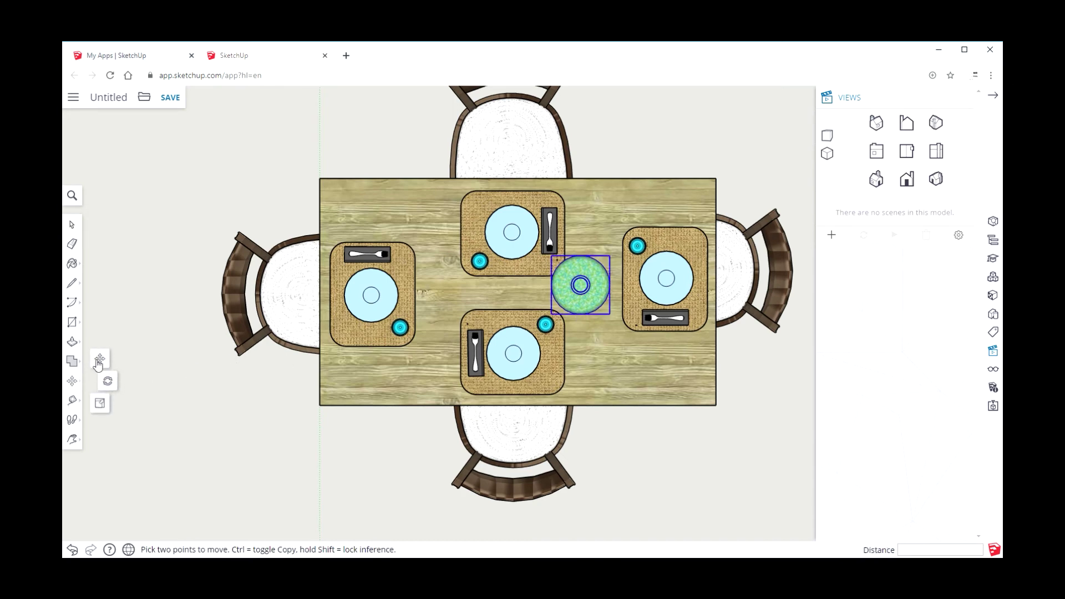
pyautogui.click(572, 311)
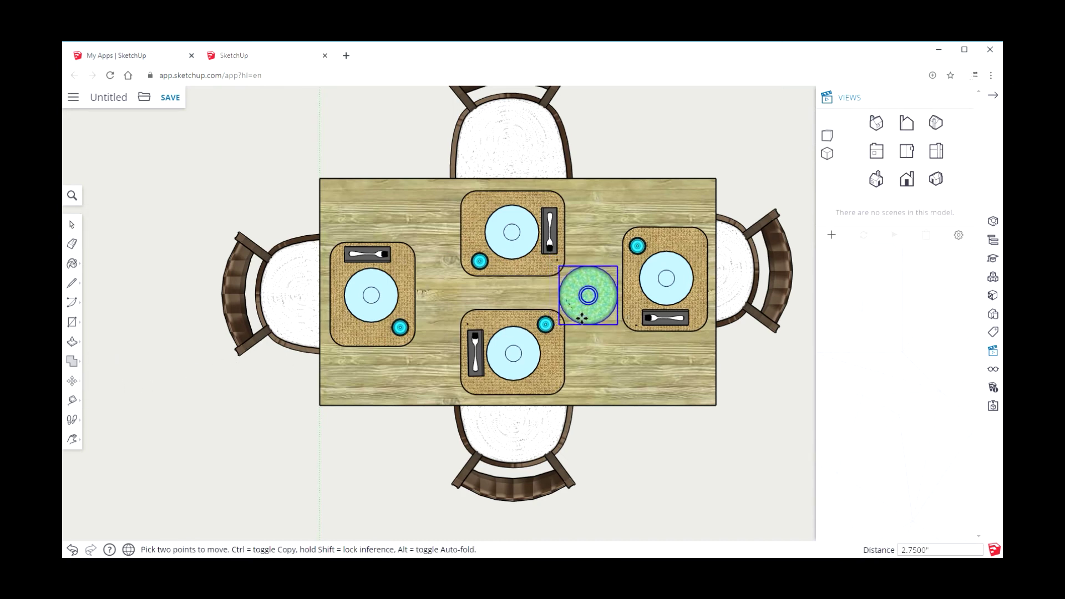
pyautogui.click(580, 321)
# Group the upper middle place setting's placemat, plate, glass, fork and napkin together
pyautogui.click(71, 225)
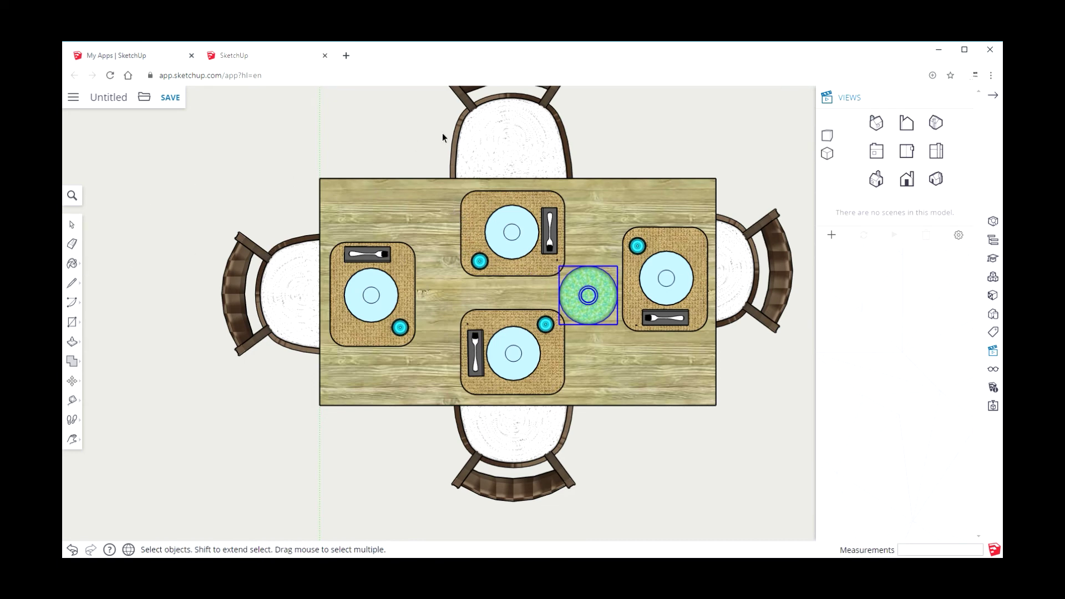
pyautogui.moveTo(415, 145); pyautogui.dragTo(577, 290)
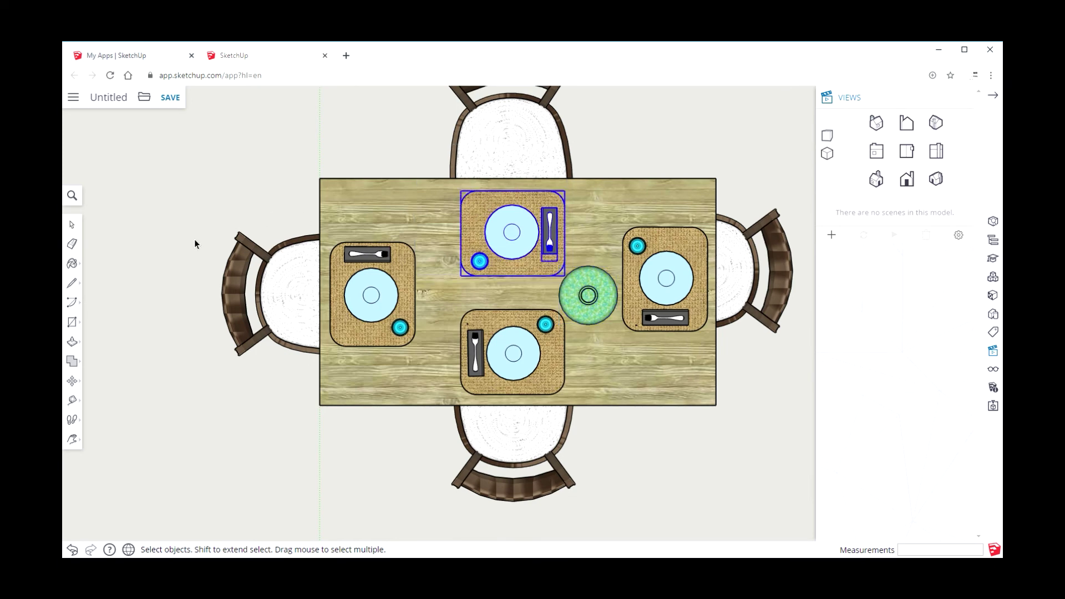
pyautogui.rightClick(507, 270)
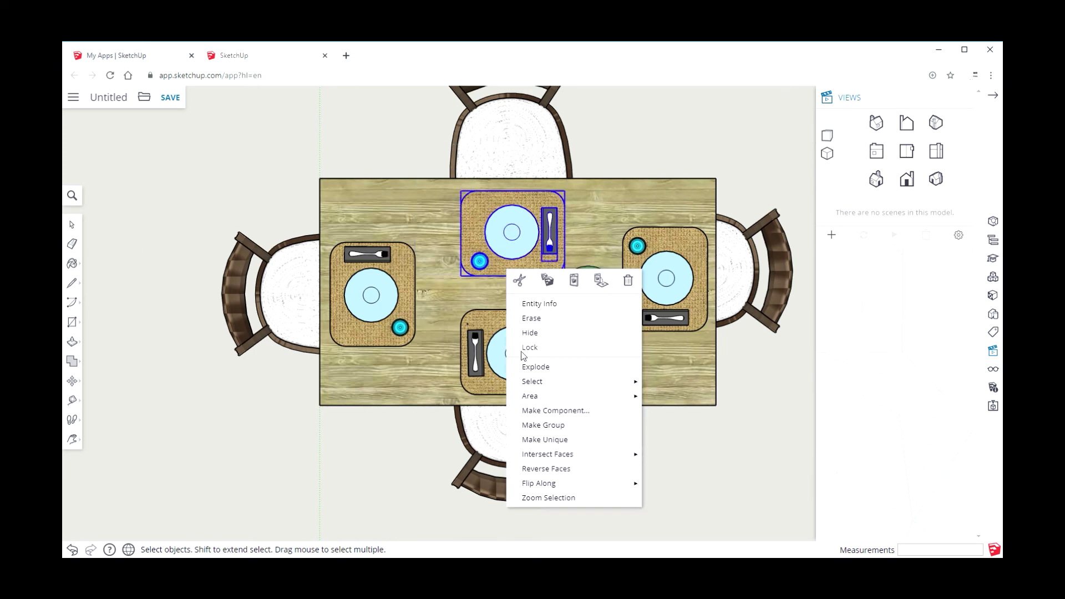
pyautogui.click(529, 426)
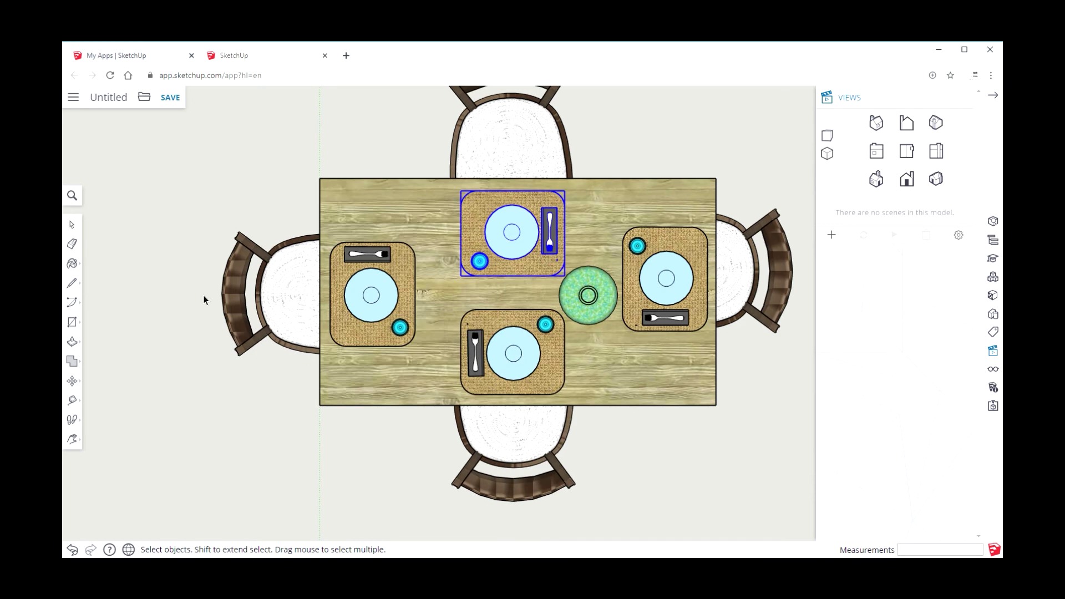
# Move the upper middle place setting group about 1.9" left along the table, away from the vase
pyautogui.click(72, 381)
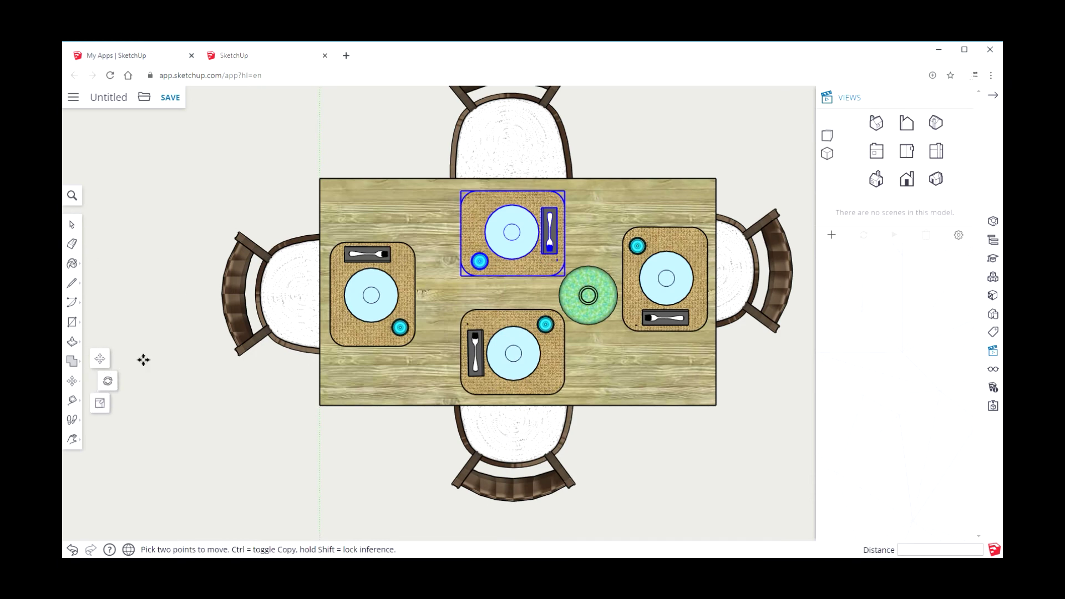
pyautogui.click(479, 260)
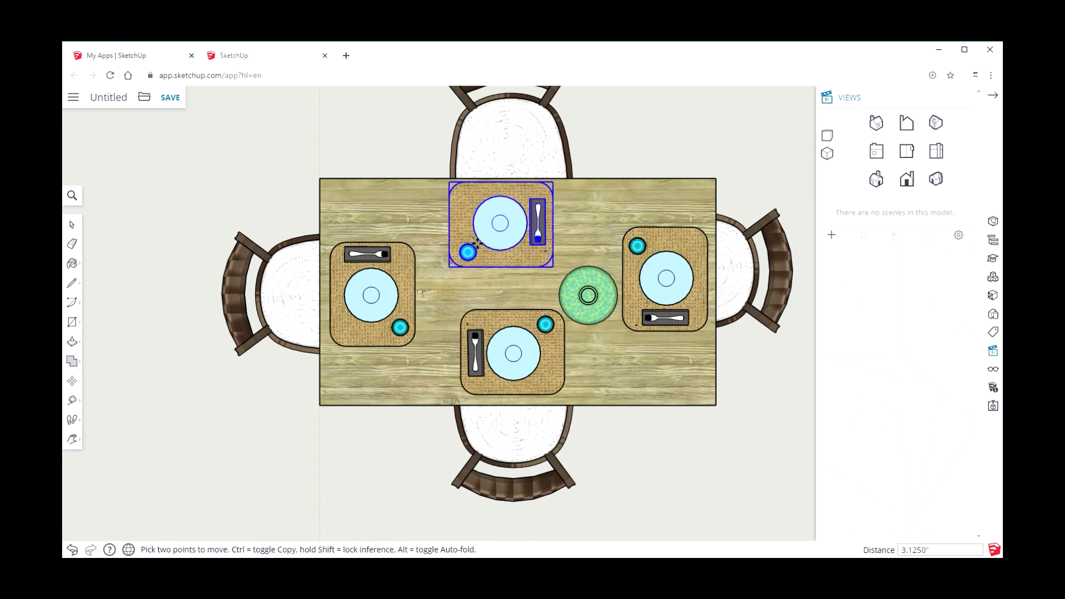
pyautogui.click(481, 249)
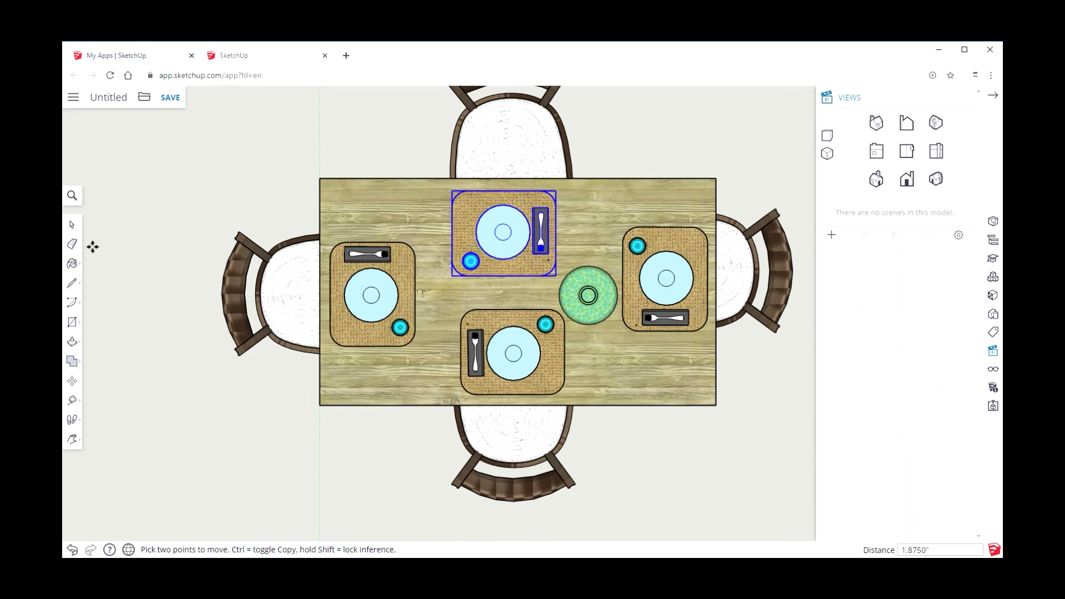
pyautogui.click(75, 230)
pyautogui.click(167, 248)
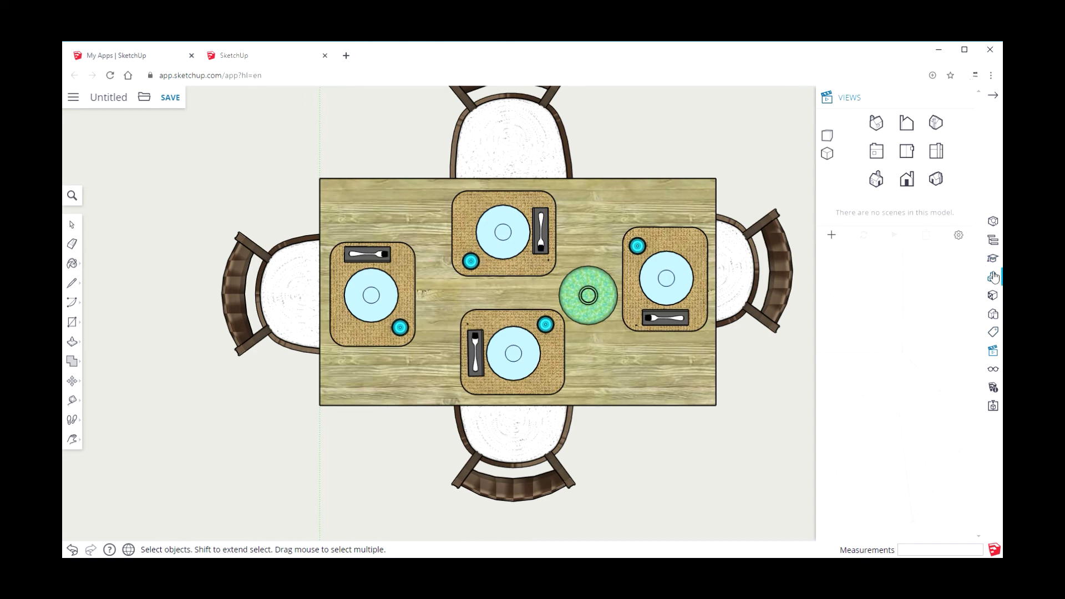
# Switch the camera to perspective projection and orbit from the top view to an angled view of the dining set
pyautogui.click(827, 136)
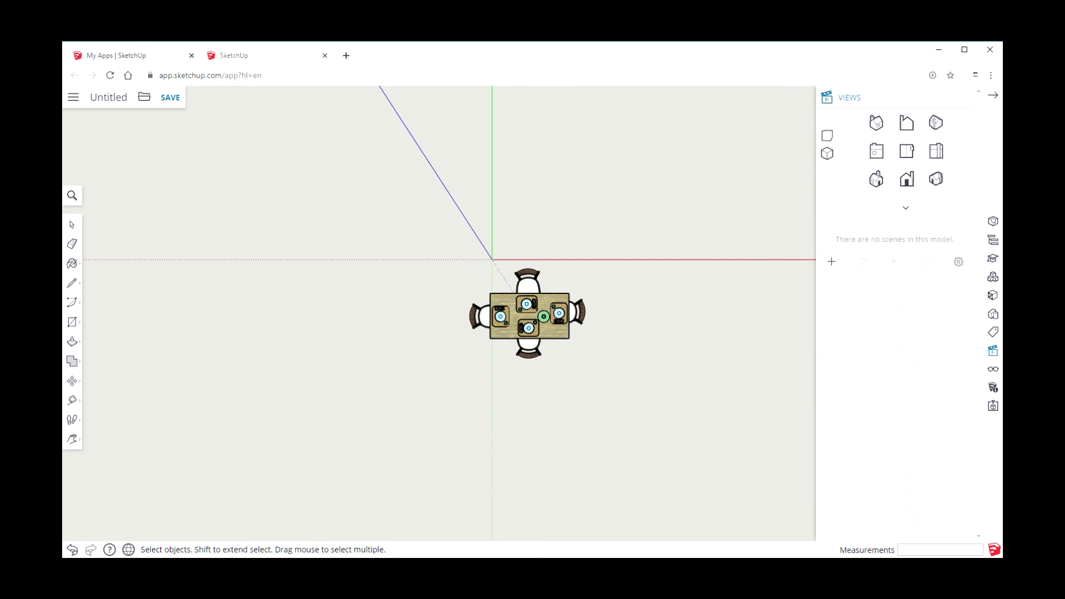
pyautogui.click(72, 439)
pyautogui.click(102, 400)
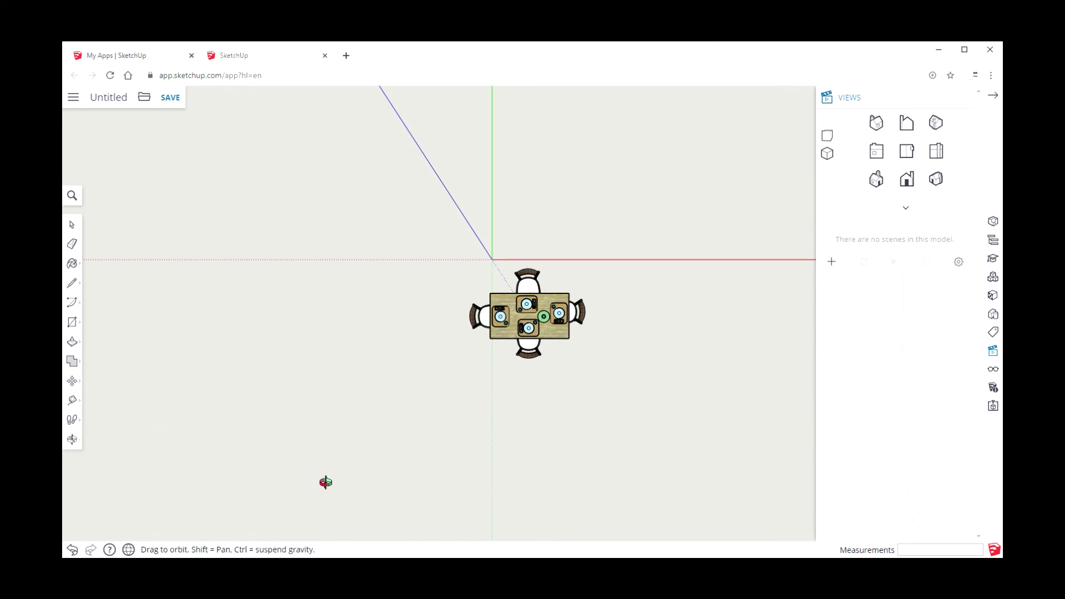
pyautogui.moveTo(326, 483); pyautogui.dragTo(255, 191)
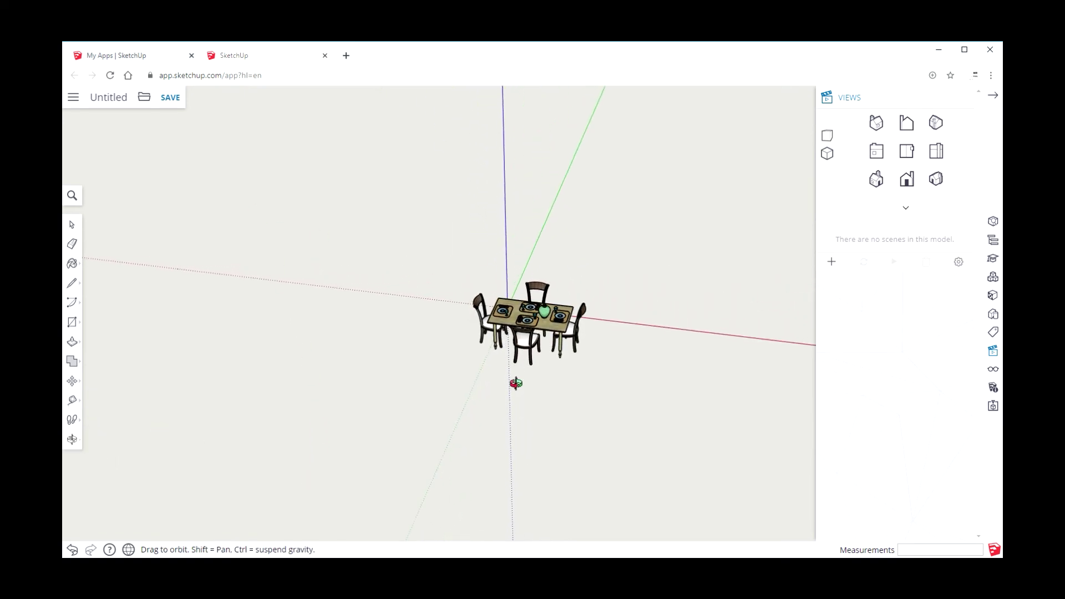
pyautogui.scroll(5, 593, 411)
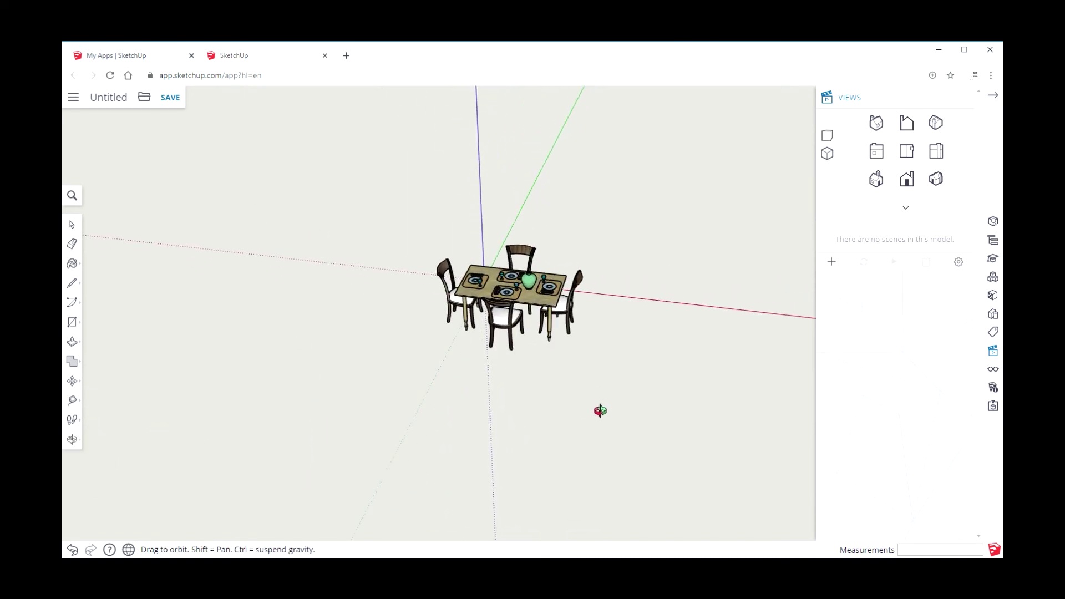
# Pan and zoom until the table and its four chairs fill the middle of the view
pyautogui.click(84, 443)
pyautogui.click(112, 416)
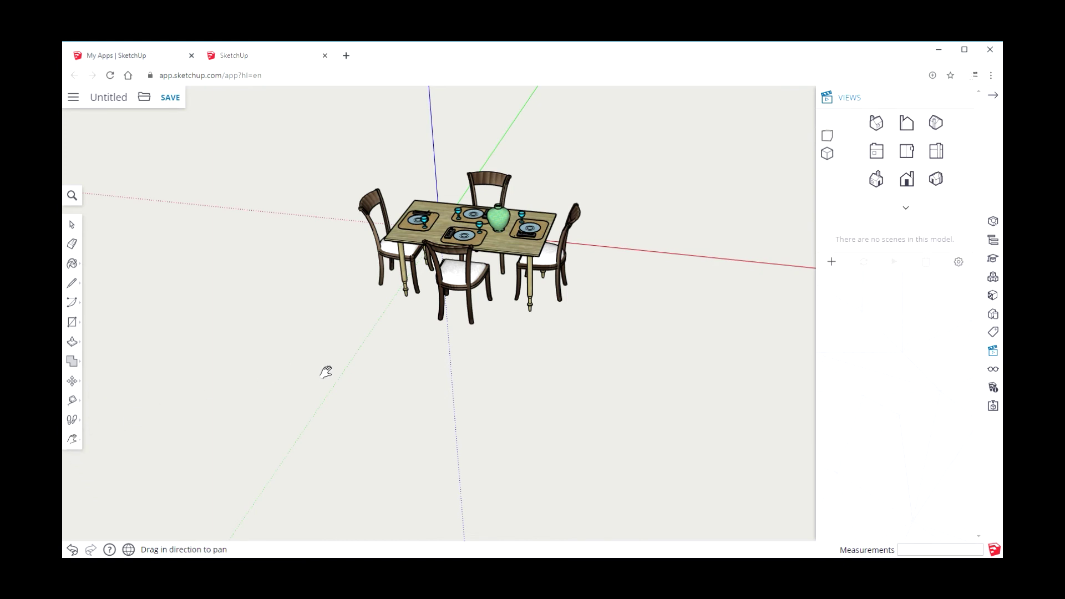
pyautogui.moveTo(326, 372); pyautogui.dragTo(328, 444)
pyautogui.scroll(4, 506, 411)
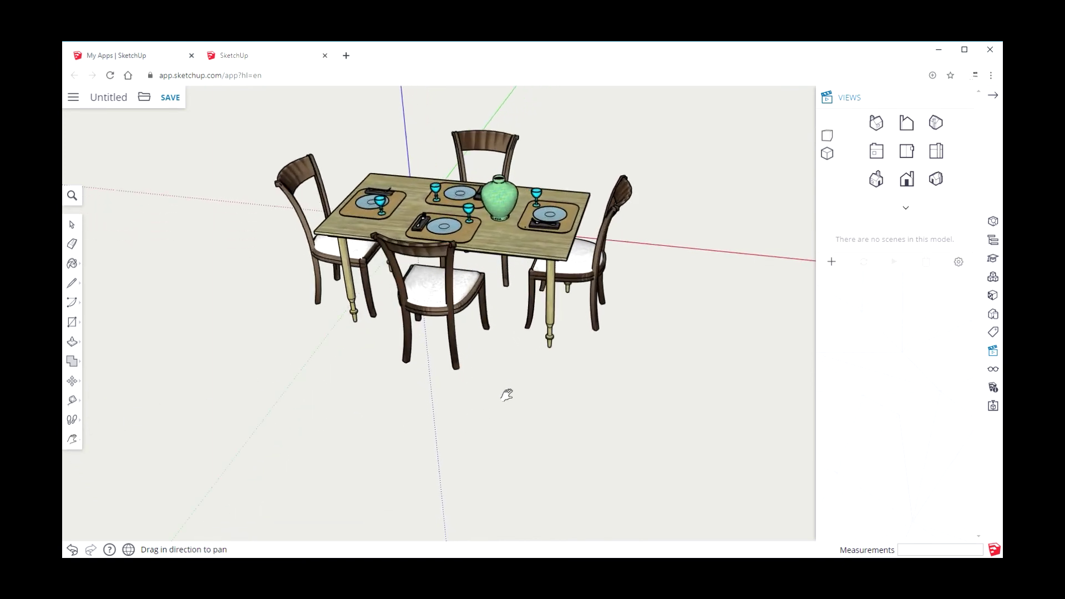
pyautogui.moveTo(170, 417); pyautogui.dragTo(180, 537)
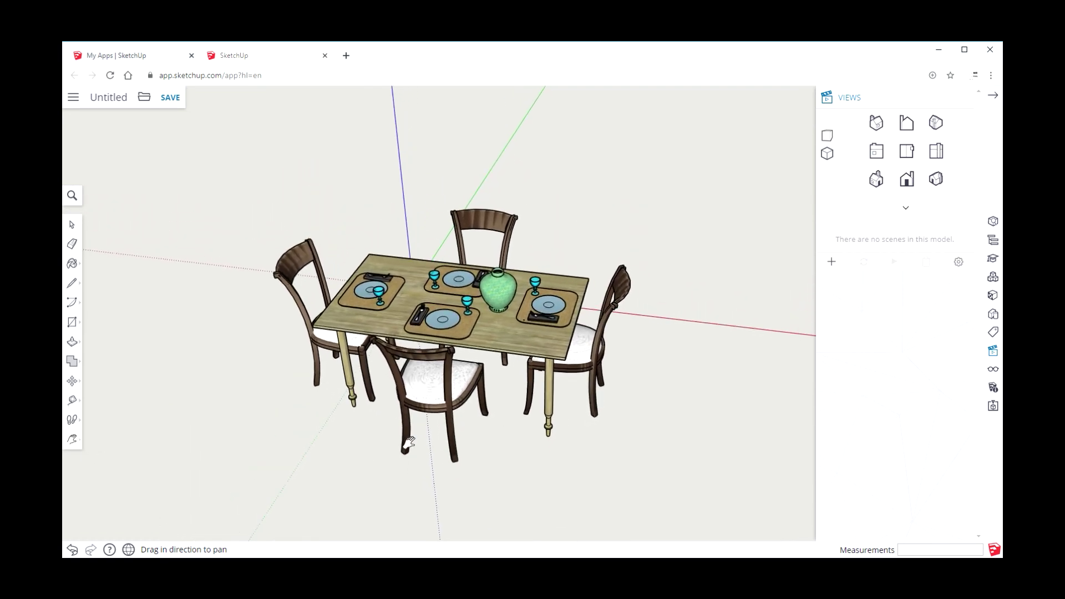
pyautogui.scroll(3, 333, 450)
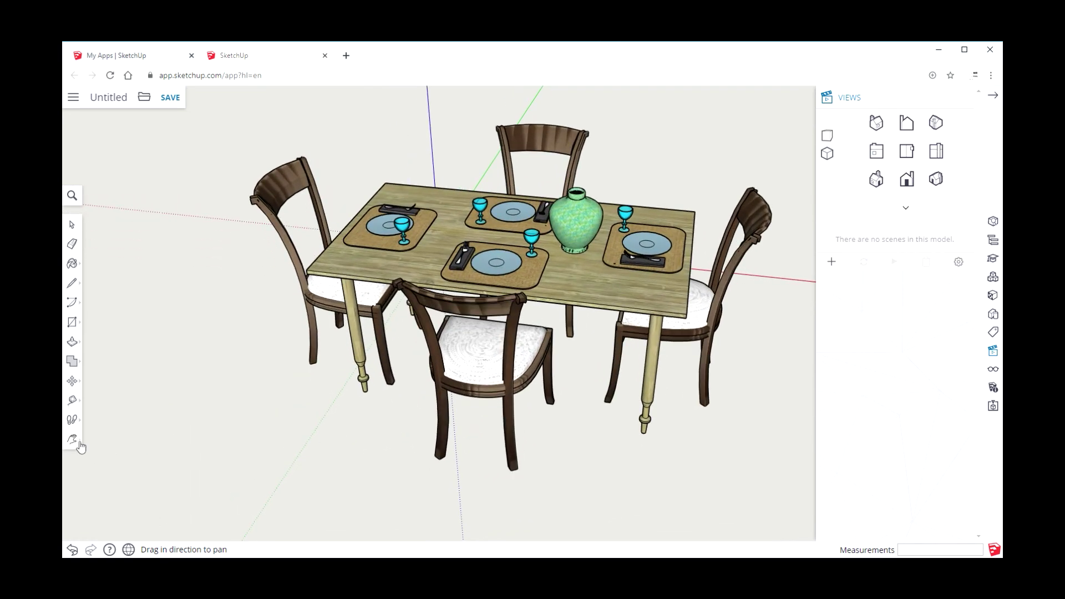
# Orbit to a slightly higher angle showing the tabletop and reframe the whole dining set
pyautogui.click(81, 444)
pyautogui.click(111, 413)
pyautogui.moveTo(202, 409); pyautogui.dragTo(218, 435)
pyautogui.click(80, 443)
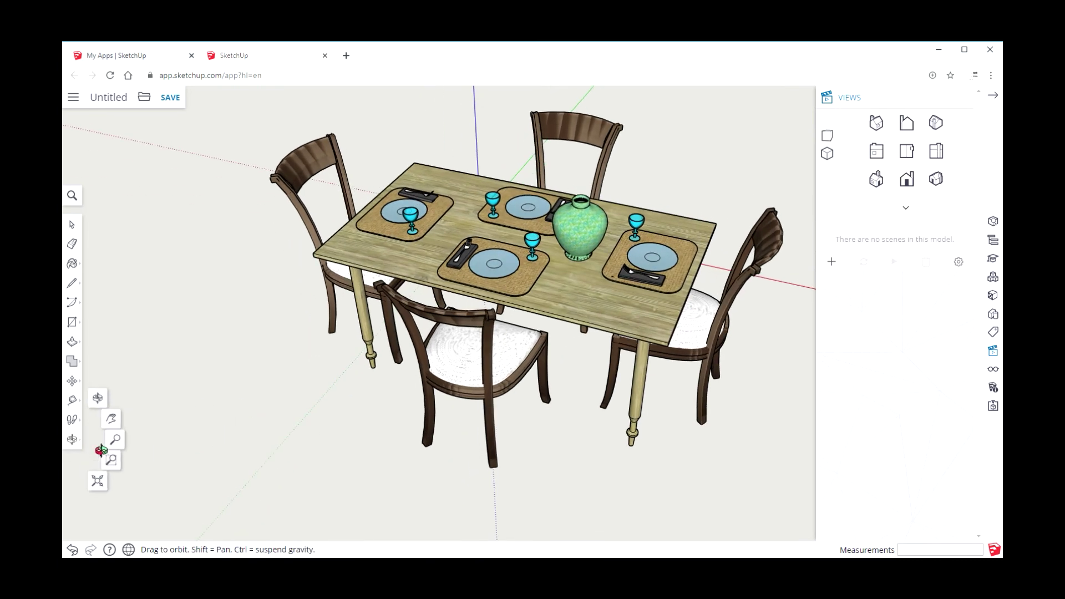
pyautogui.click(111, 419)
pyautogui.moveTo(292, 433); pyautogui.dragTo(231, 456)
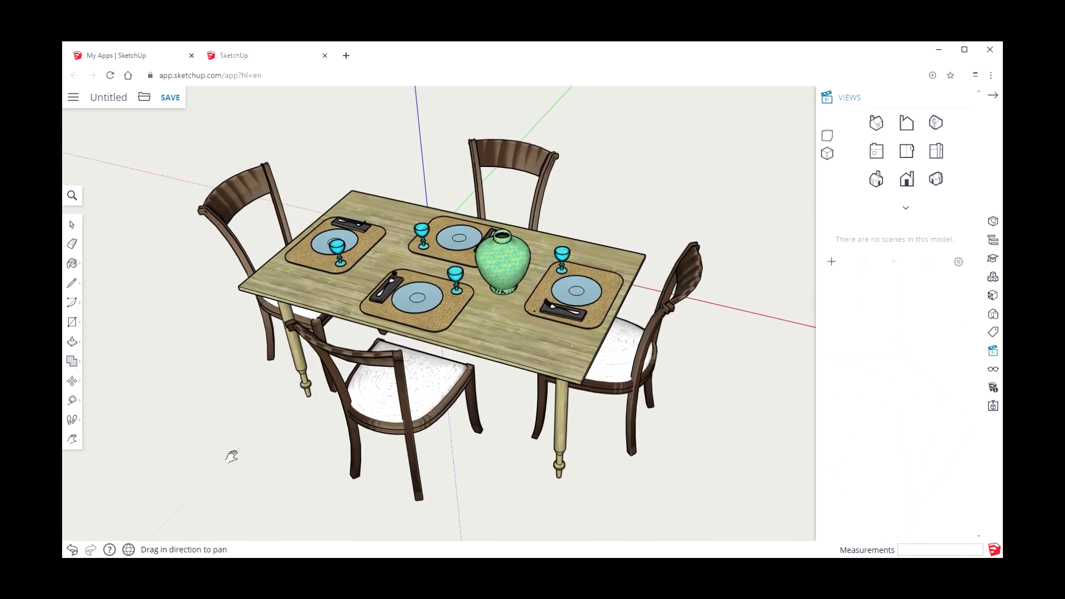
pyautogui.scroll(1, 549, 444)
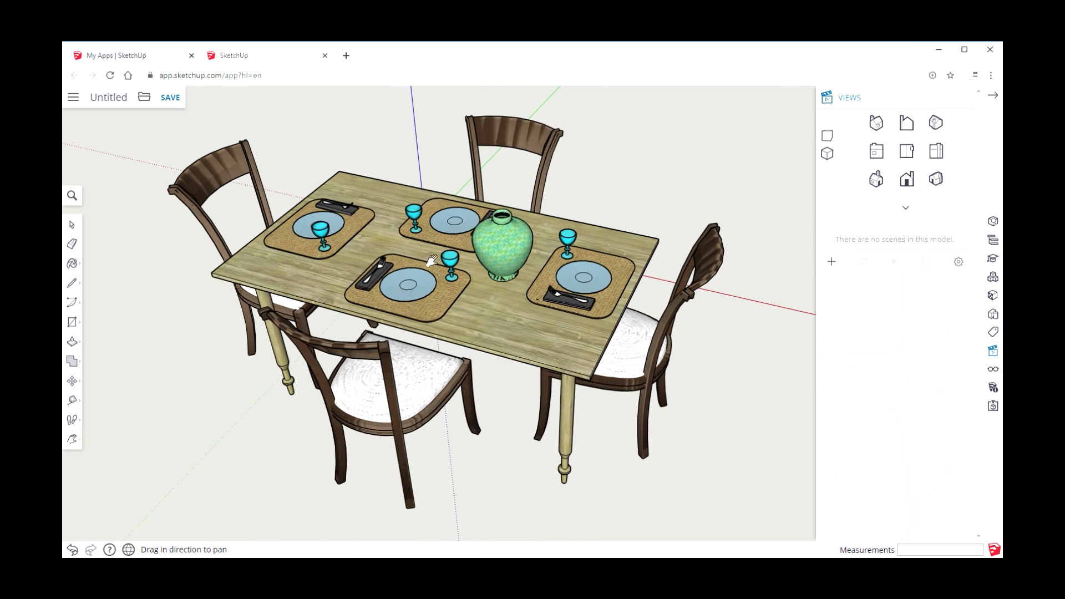
# Save the model in the SketchUp project as "Place setting dinner table"
pyautogui.click(170, 99)
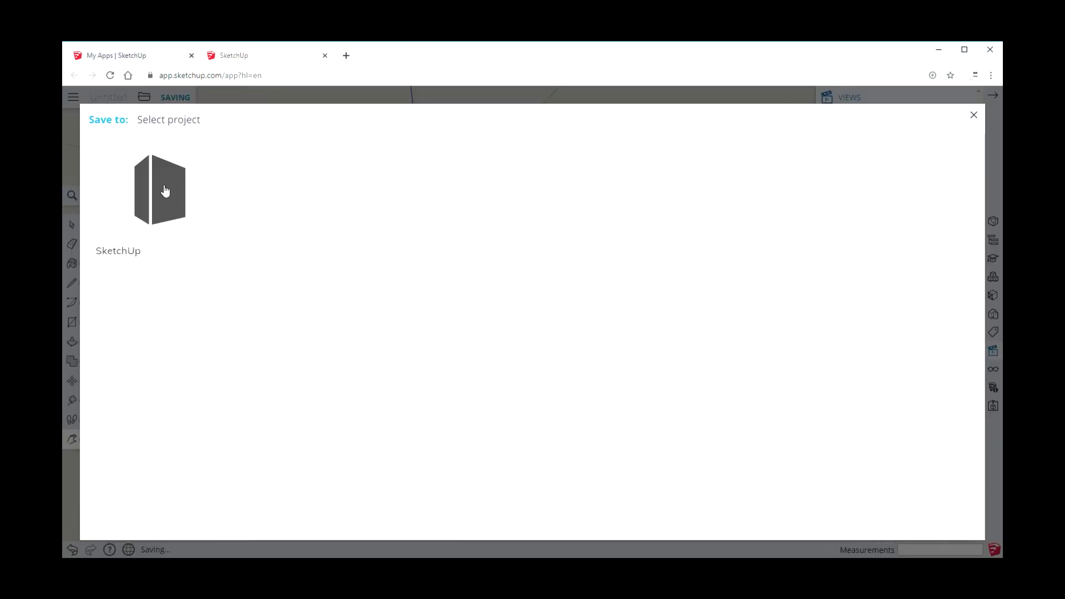
pyautogui.click(160, 187)
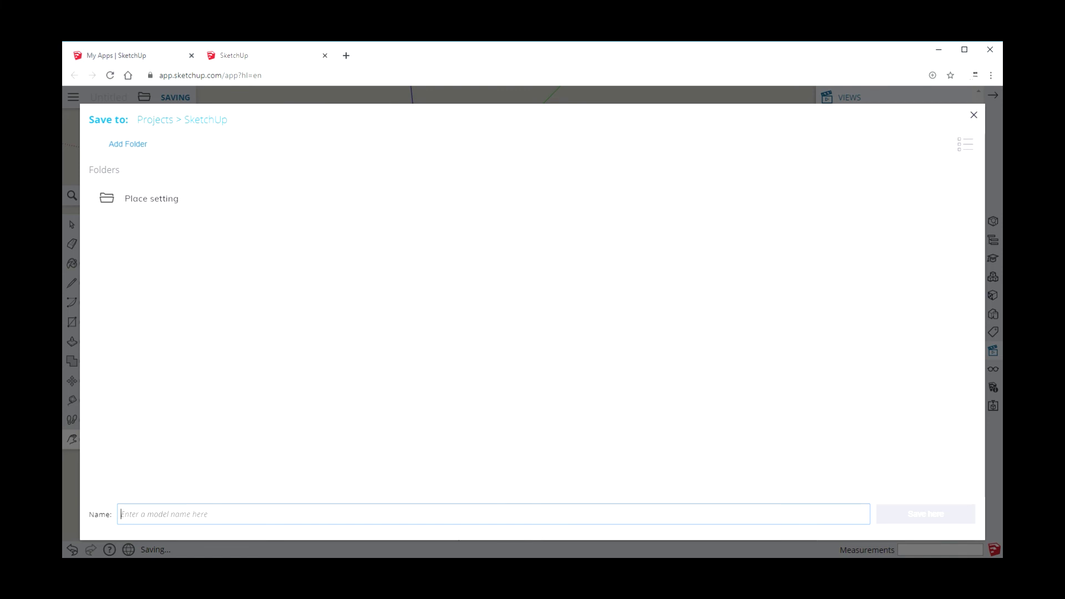
pyautogui.write('M')
pyautogui.press('BackSpace')
pyautogui.write('Place se')
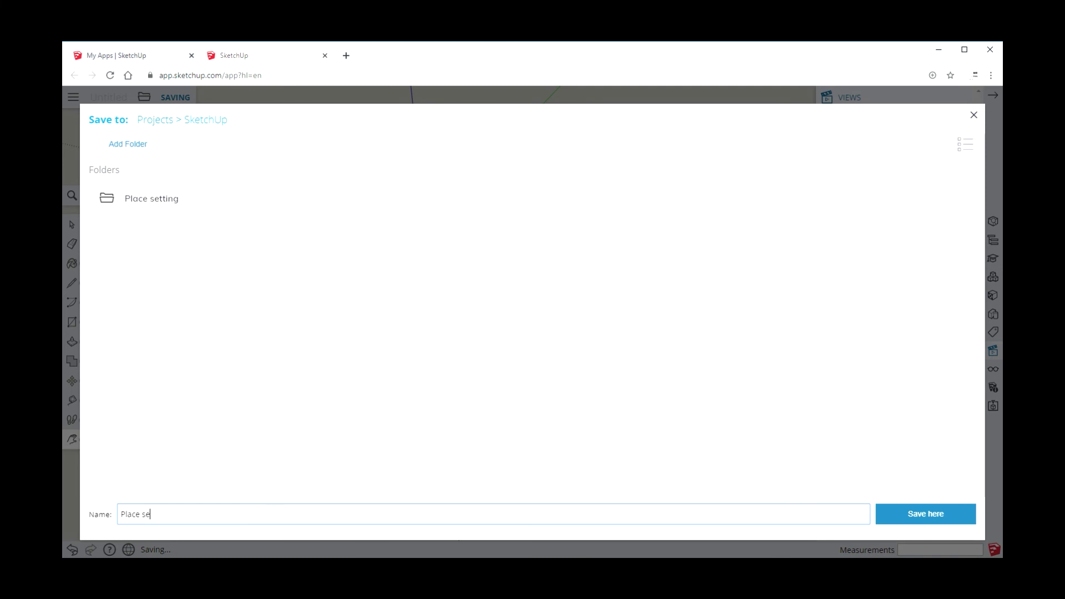
pyautogui.write('ner table')
pyautogui.click(922, 518)
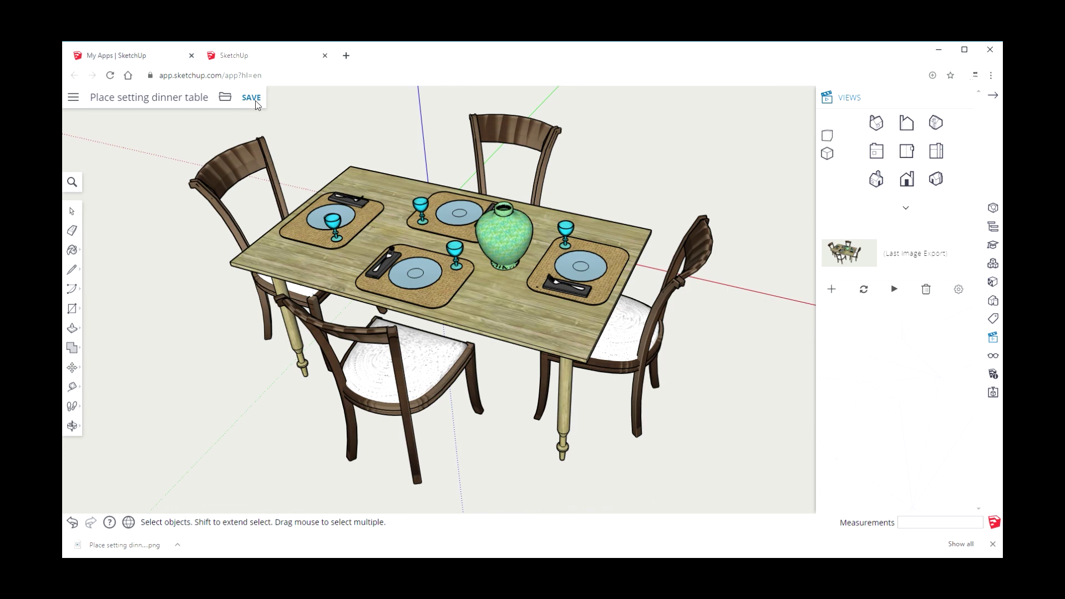
# Export the current view of the dining set as a 1686 × 795 px PNG image
pyautogui.click(225, 97)
pyautogui.moveTo(231, 200)
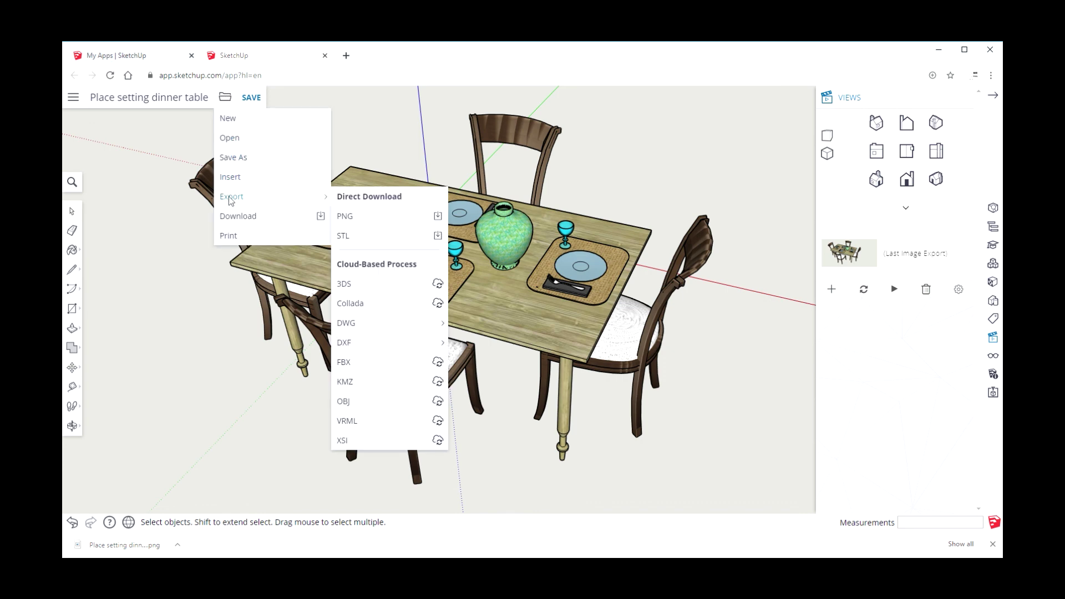
pyautogui.click(232, 203)
pyautogui.click(225, 97)
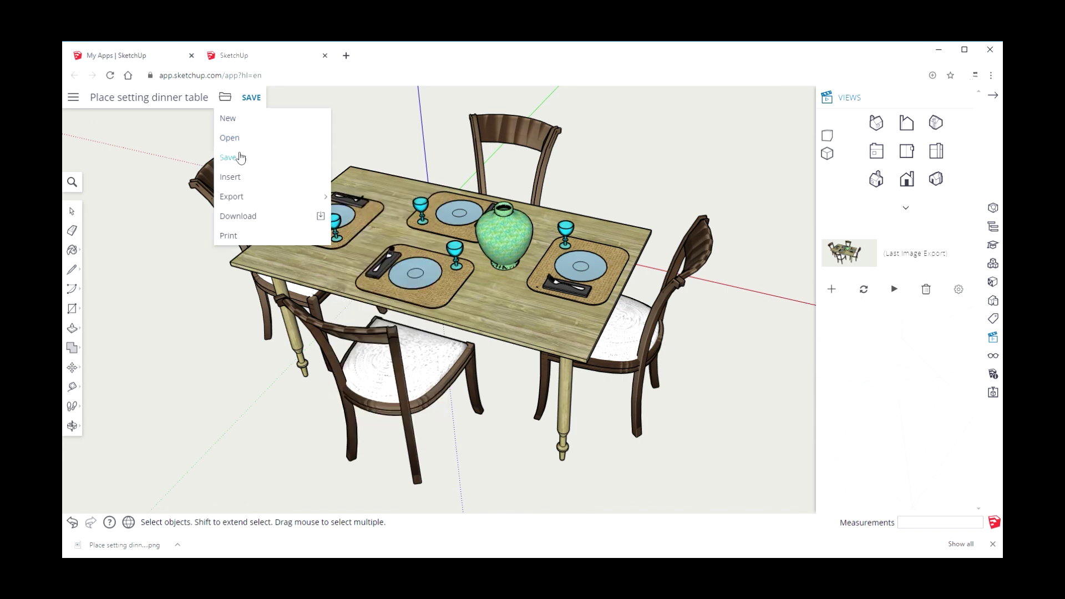
pyautogui.moveTo(238, 197)
pyautogui.click(362, 219)
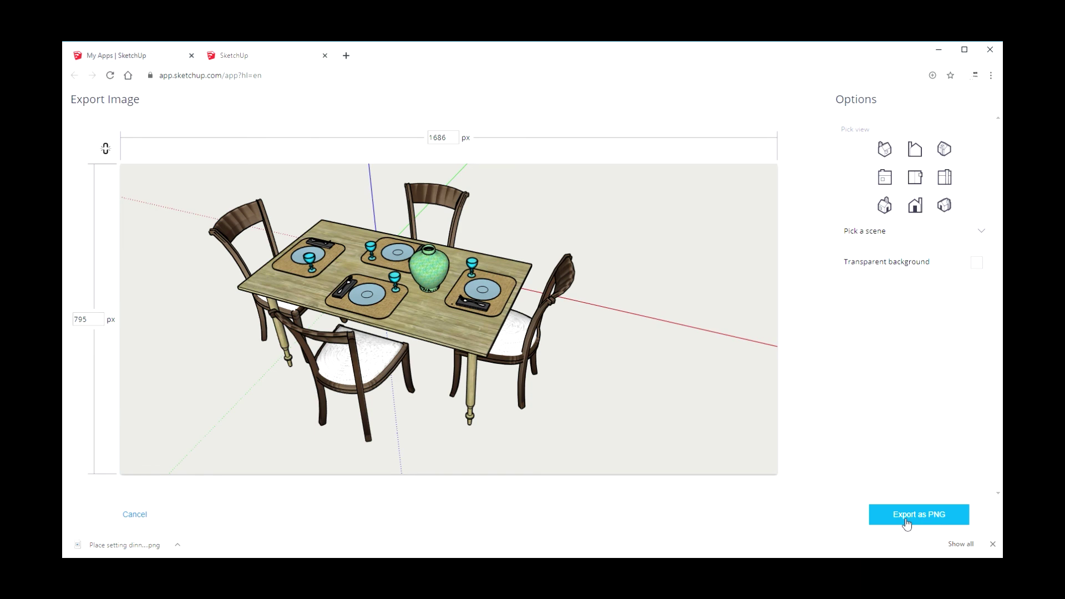
pyautogui.click(906, 521)
pyautogui.click(626, 360)
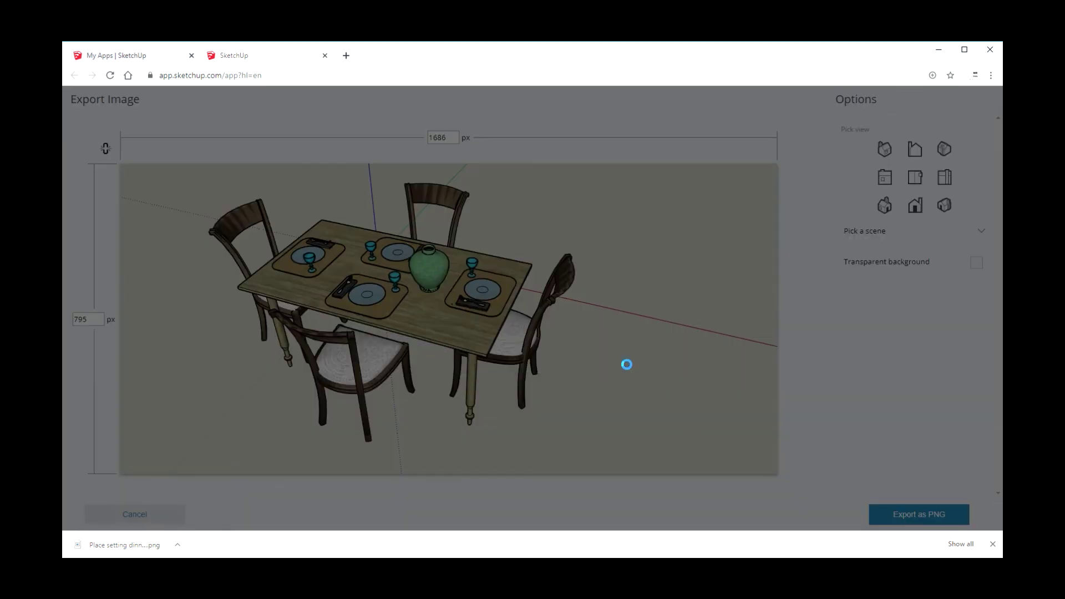